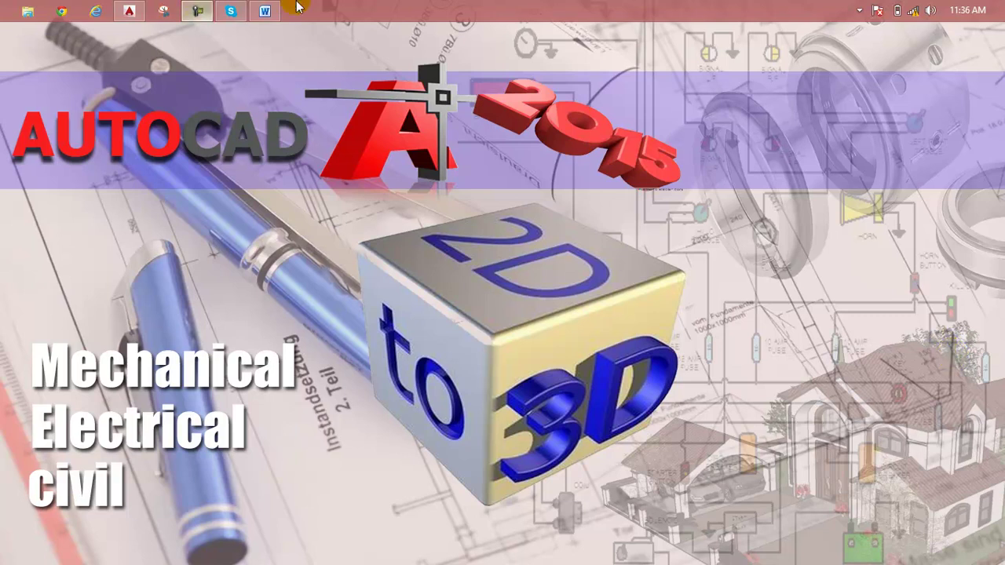
Review the Lesson 89 outline in Word, then switch to AutoCAD's start page
left_click(265, 11)
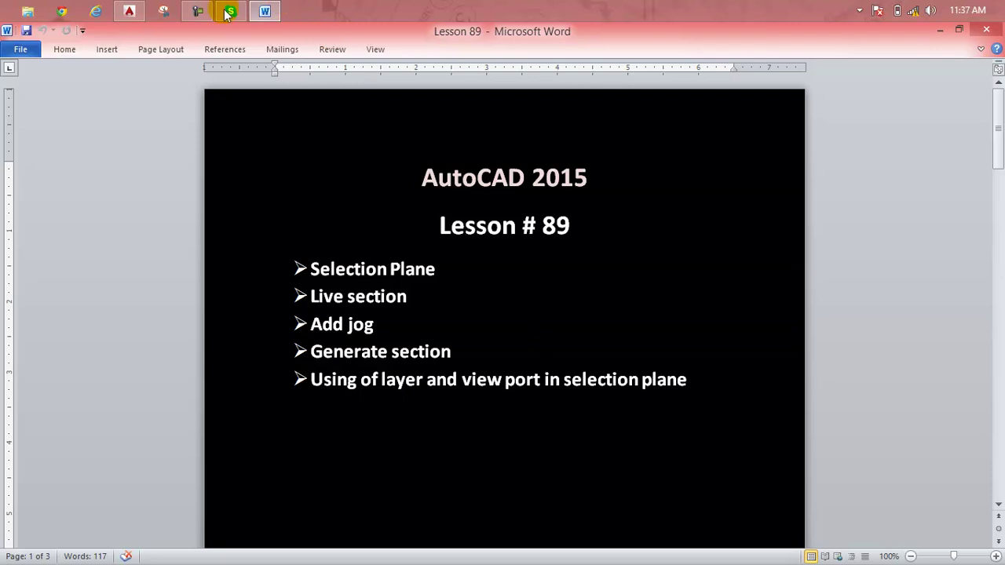
left_click(129, 11)
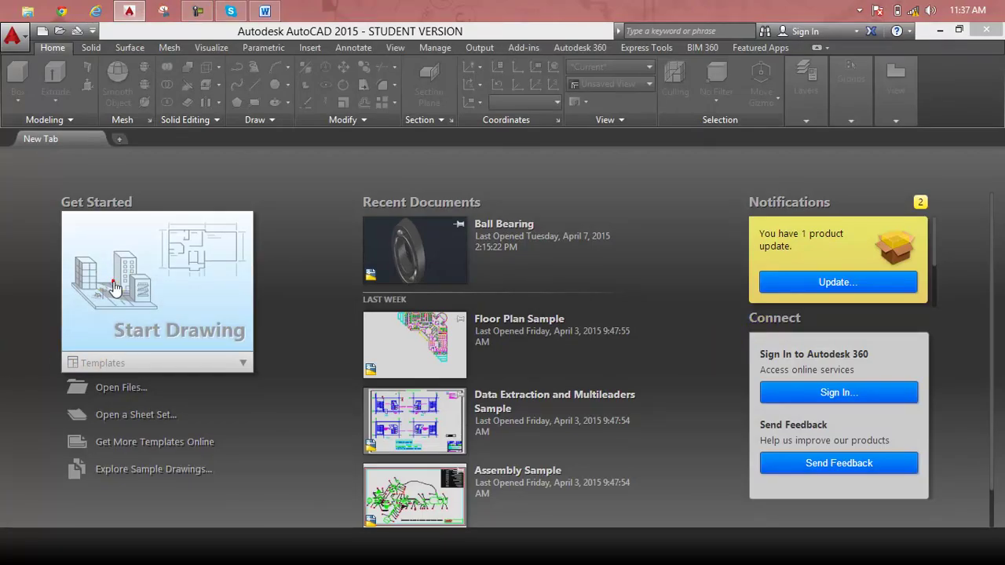
Start a new drawing in SW isometric view with the UCS icon no longer shown at the origin
left_click(247, 326)
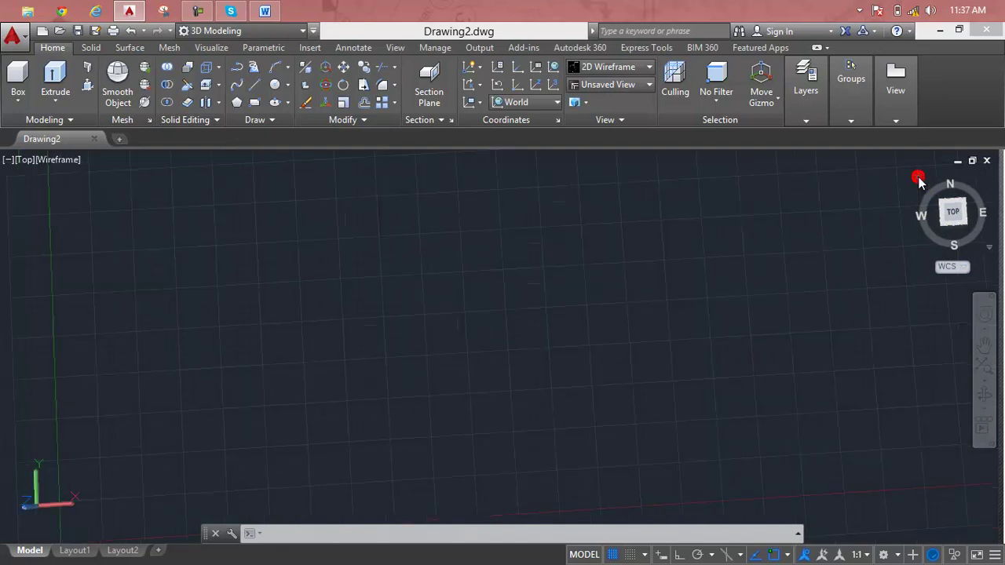
left_click(918, 179)
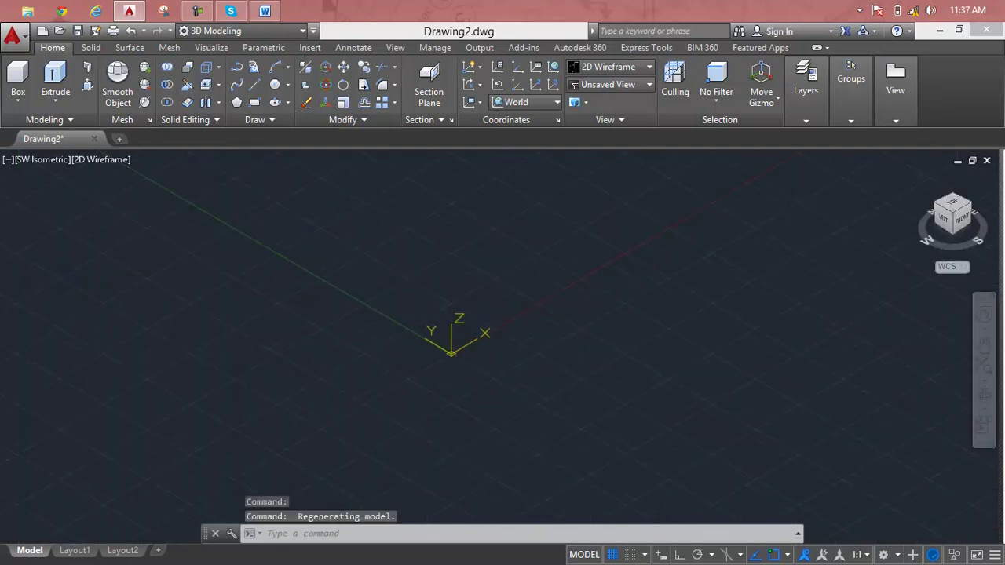
type("UC")
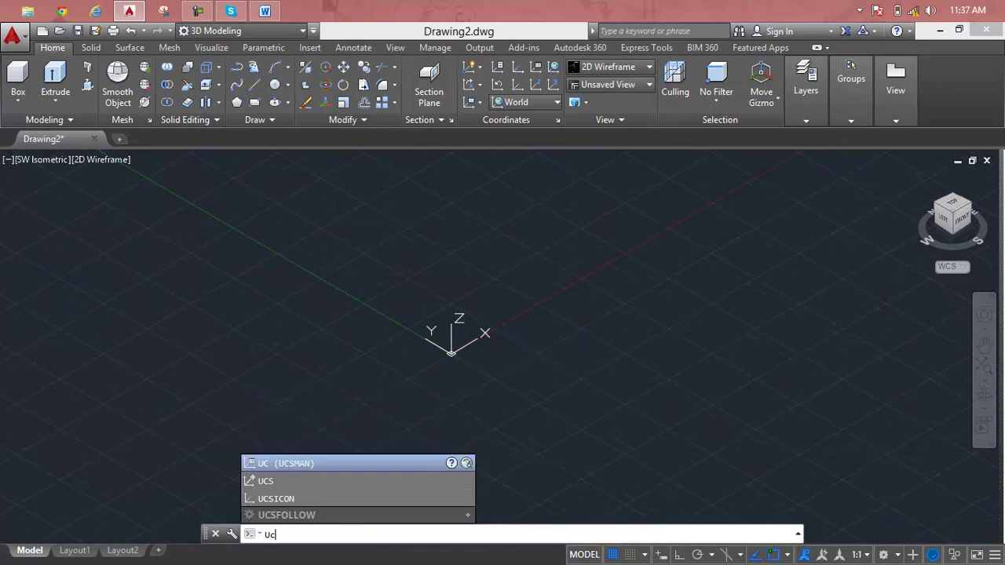
key("Return")
left_click(410, 261)
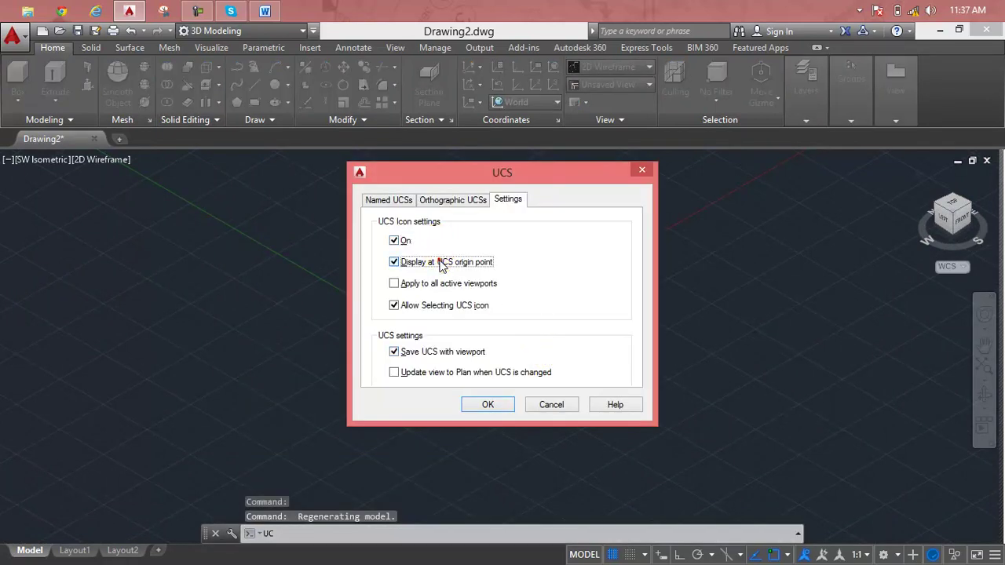
left_click(488, 404)
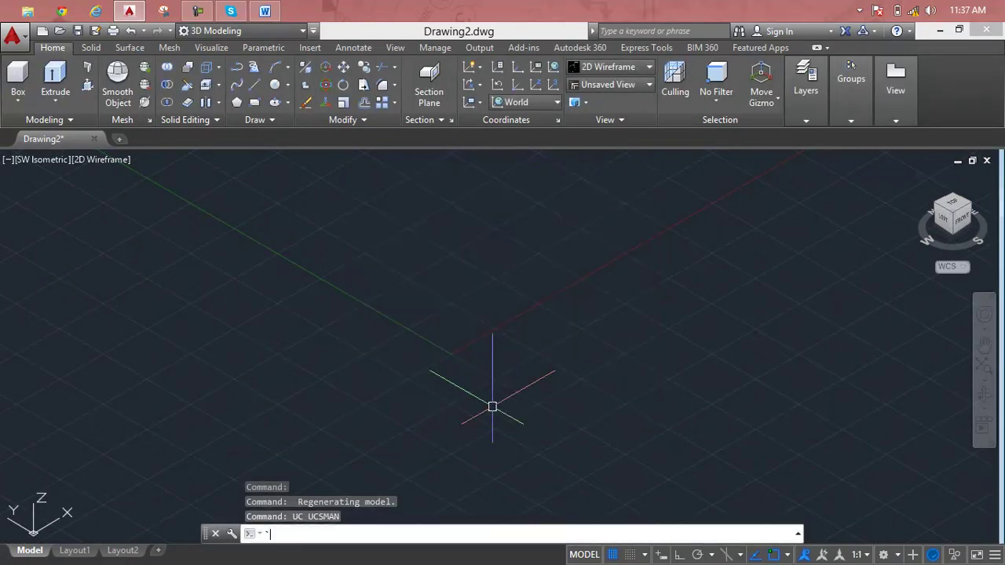
key("Escape")
key("Escape")
key("Escape")
middle_click_drag(502, 374, 455, 417)
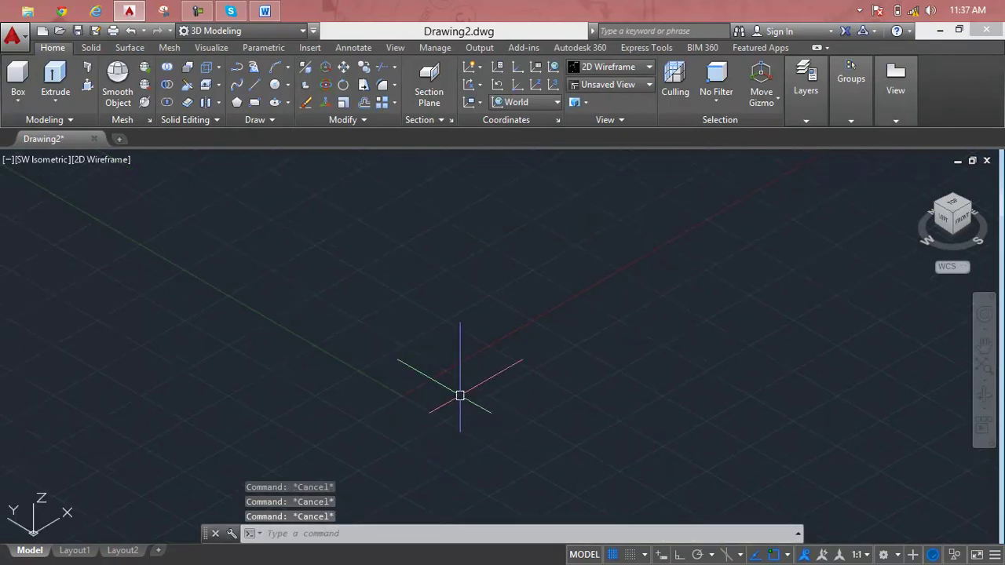
Draw a long rectangle on the ground plane with the RECTANG command
type("rec")
key("Return")
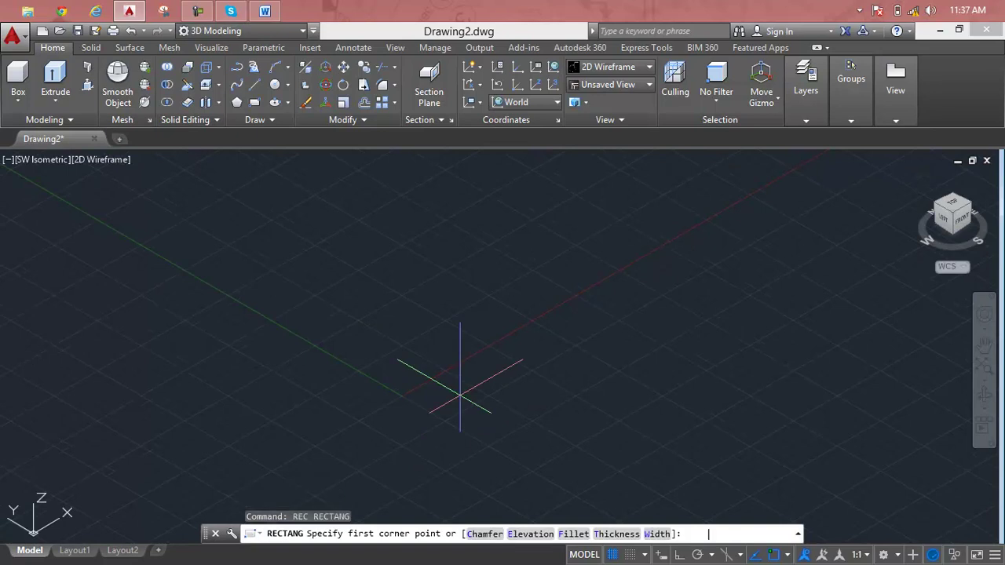
left_click(308, 254)
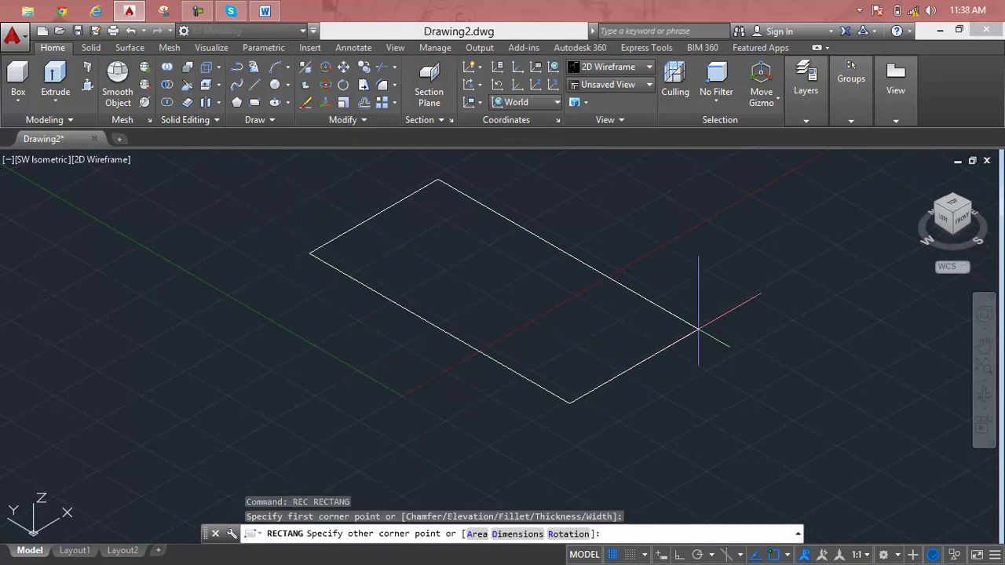
middle_click_drag(698, 329, 563, 405)
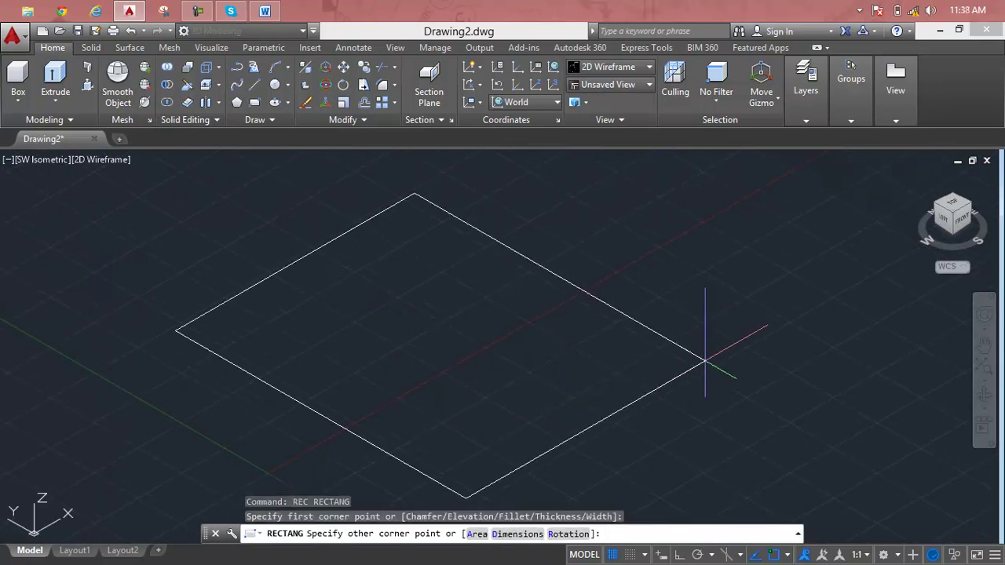
middle_click_drag(630, 437, 627, 406)
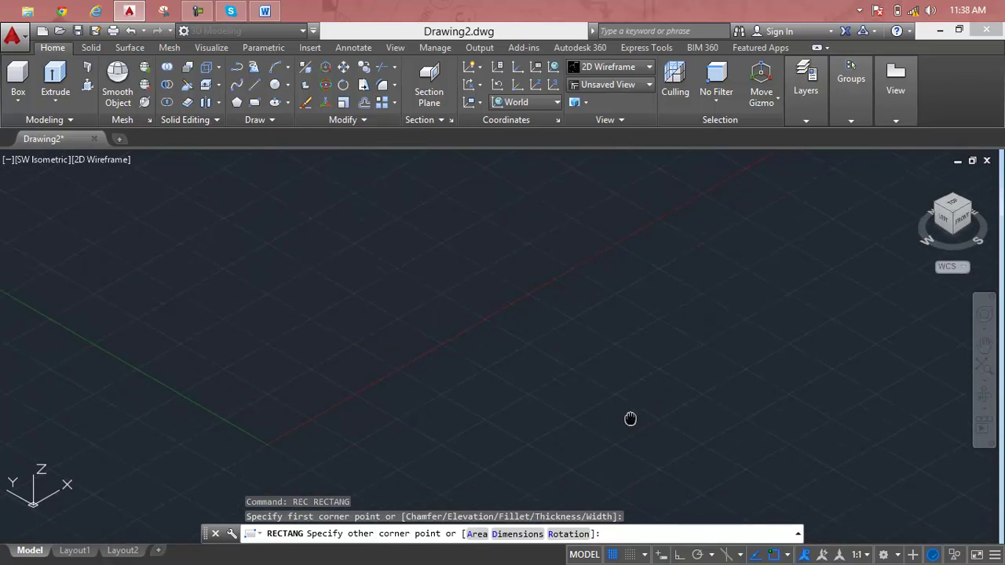
middle_click_drag(426, 228, 471, 310)
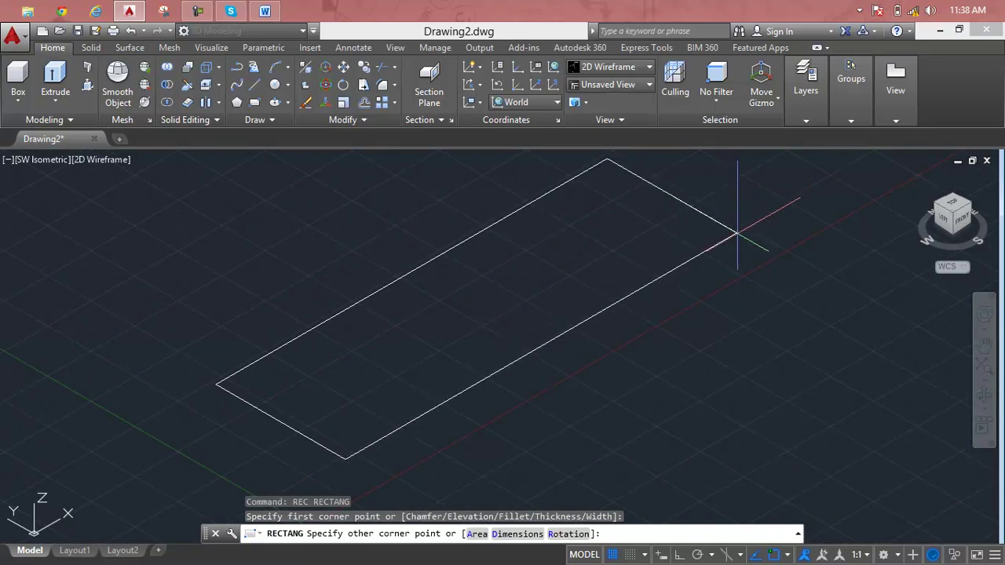
left_click(742, 239)
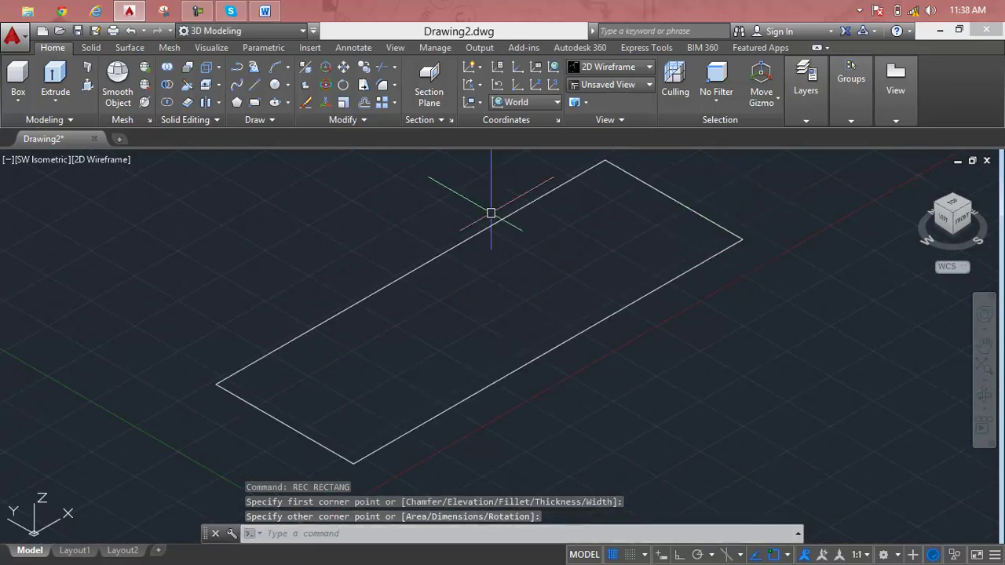
Begin extruding the rectangle, then cancel and re-centre the view on it
left_click(54, 81)
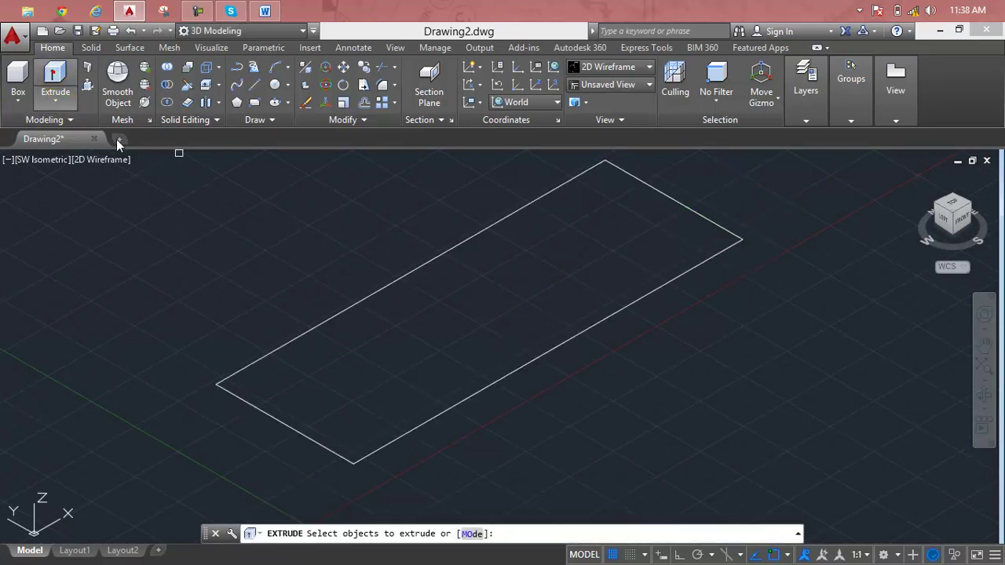
left_click(476, 391)
key("Return")
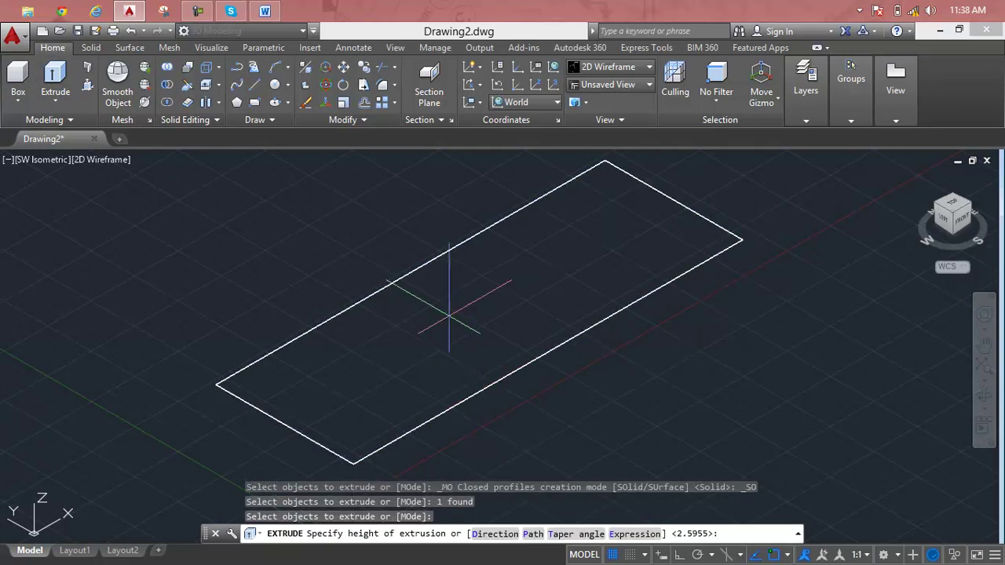
middle_click_drag(390, 243, 343, 316)
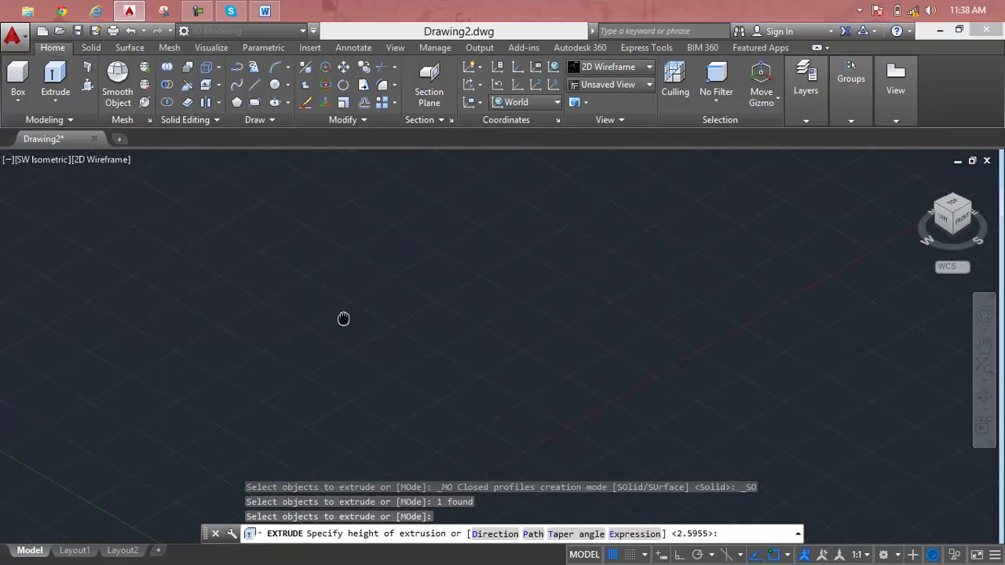
key("Escape")
scroll(359, 332, "down", 1)
scroll(363, 336, "down", 2)
middle_click_drag(353, 298, 338, 351)
scroll(338, 351, "up", 2)
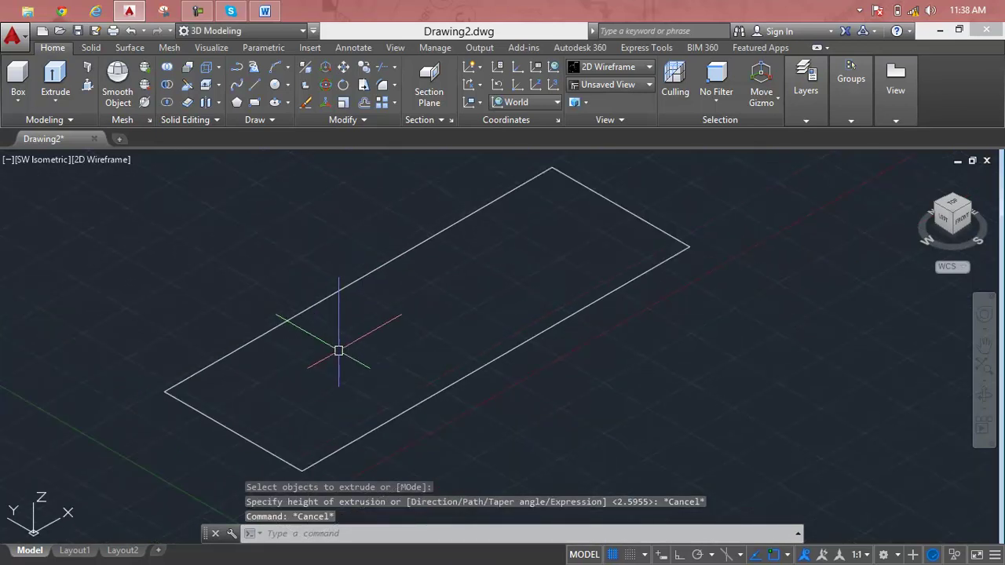
key("Escape")
key("Escape")
Draw a circle near the rectangle's left end
type("c")
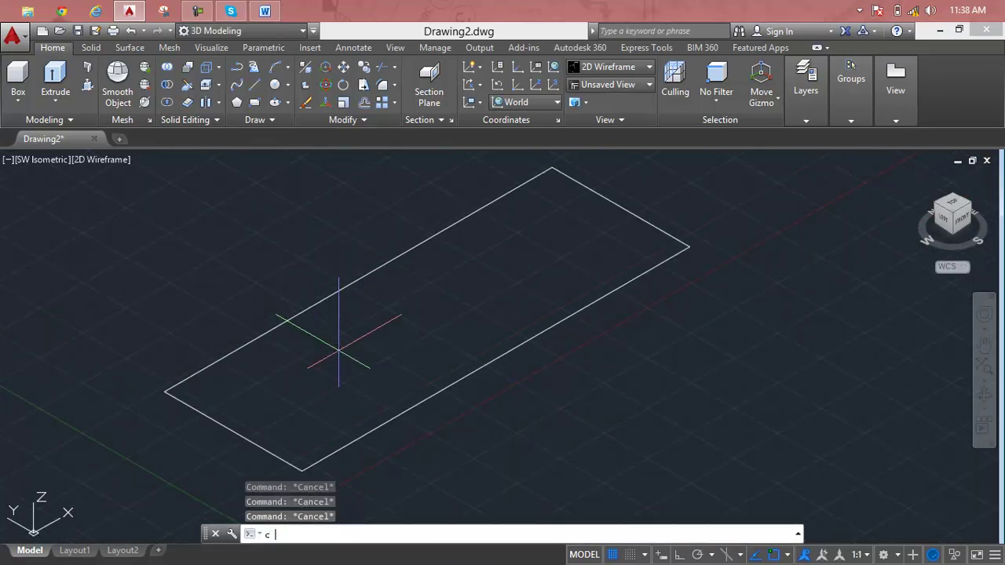
key("Return")
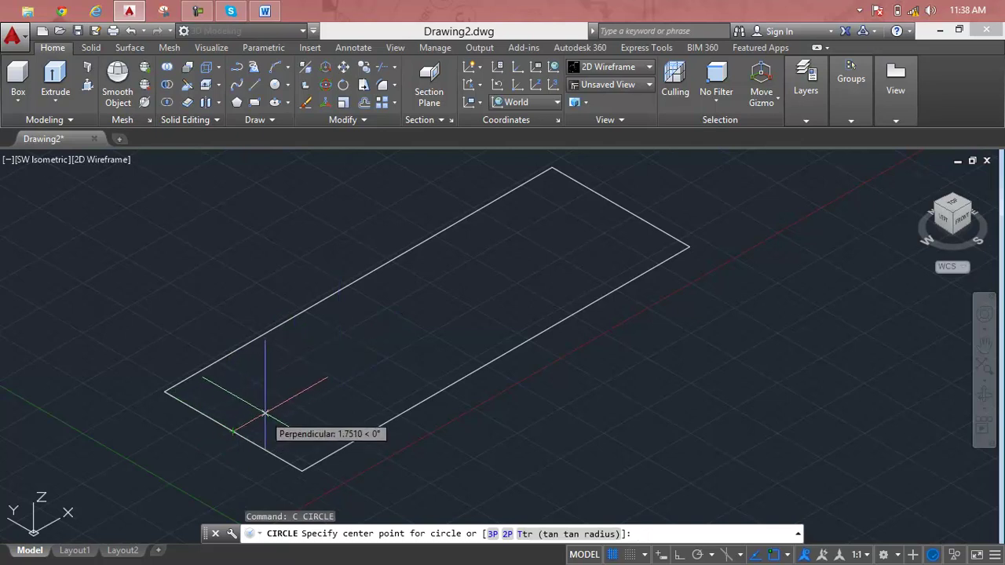
left_click(299, 391)
left_click(336, 396)
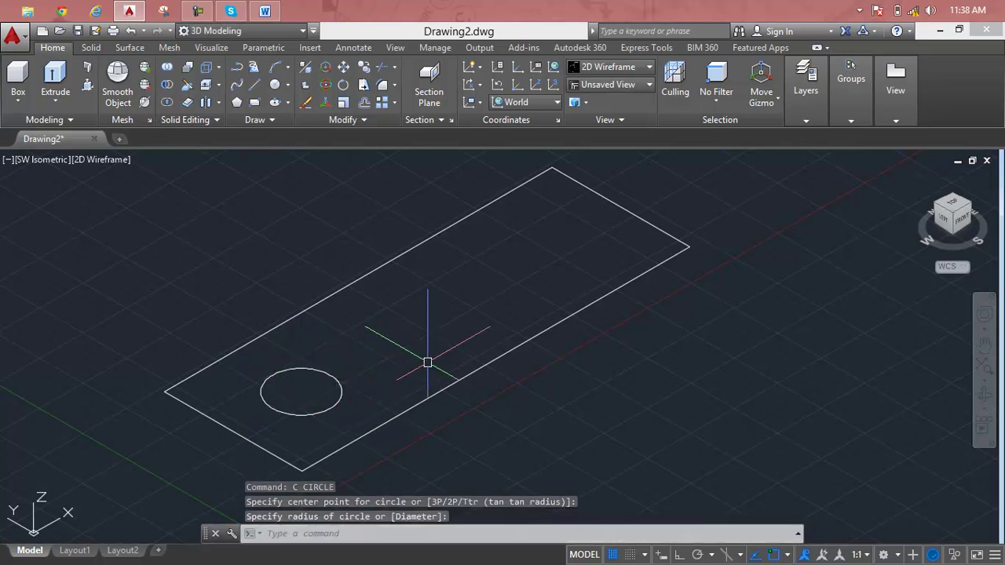
key("Escape")
key("Escape")
key("Escape")
Mirror the circle across the edge midpoint to the opposite end, keeping the original
type("e")
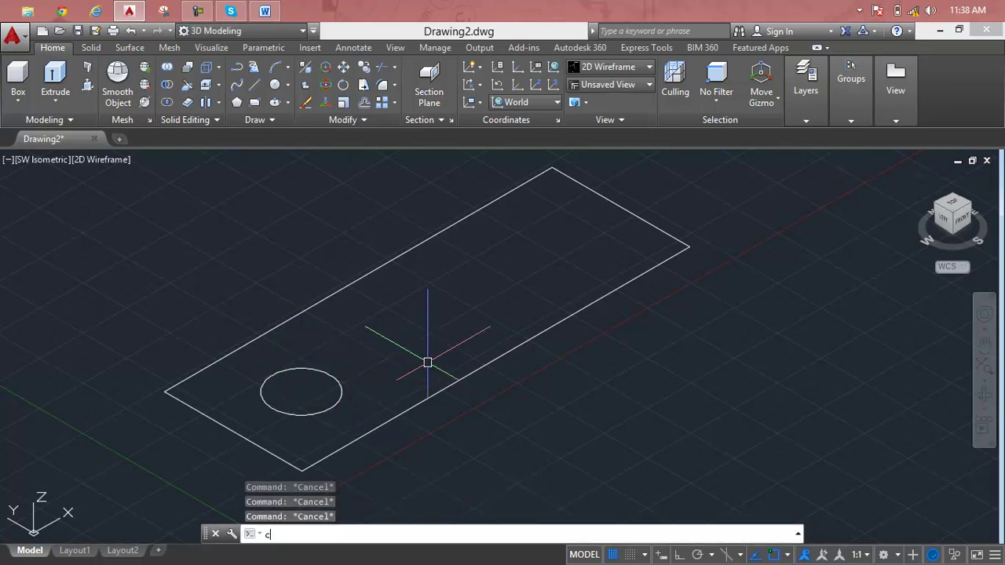
key("BackSpace")
type("MI")
key("Return")
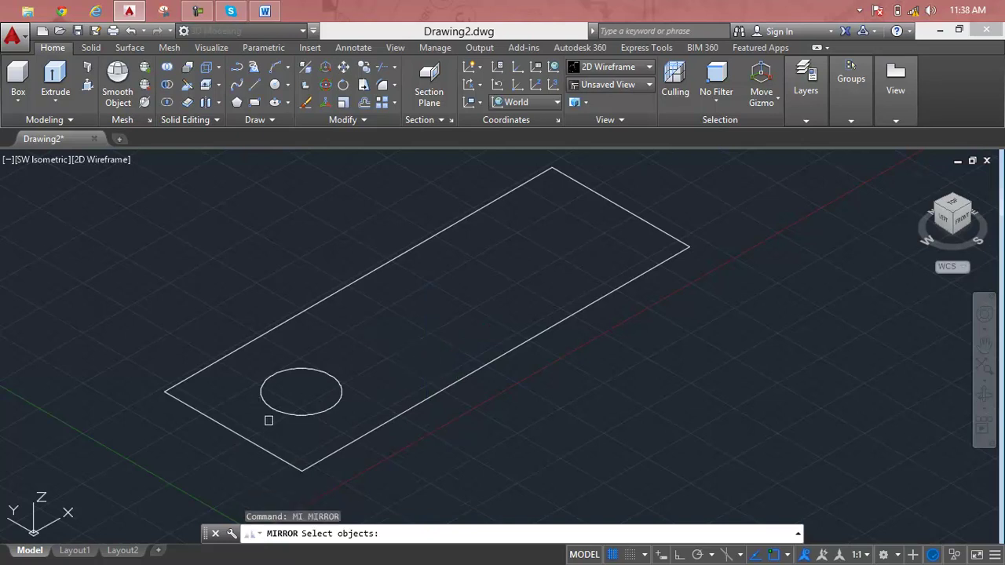
left_click(276, 411)
key("Return")
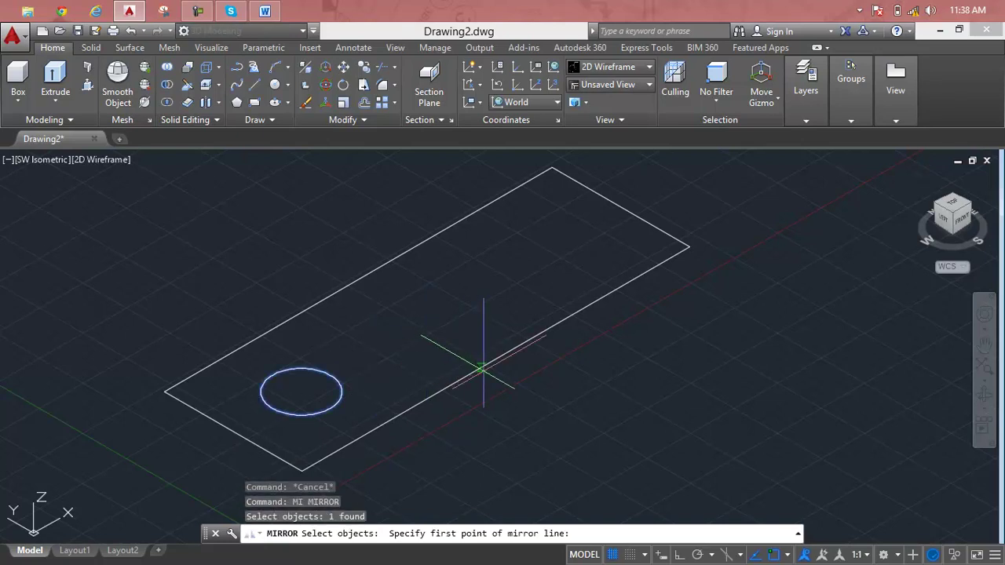
left_click(495, 360)
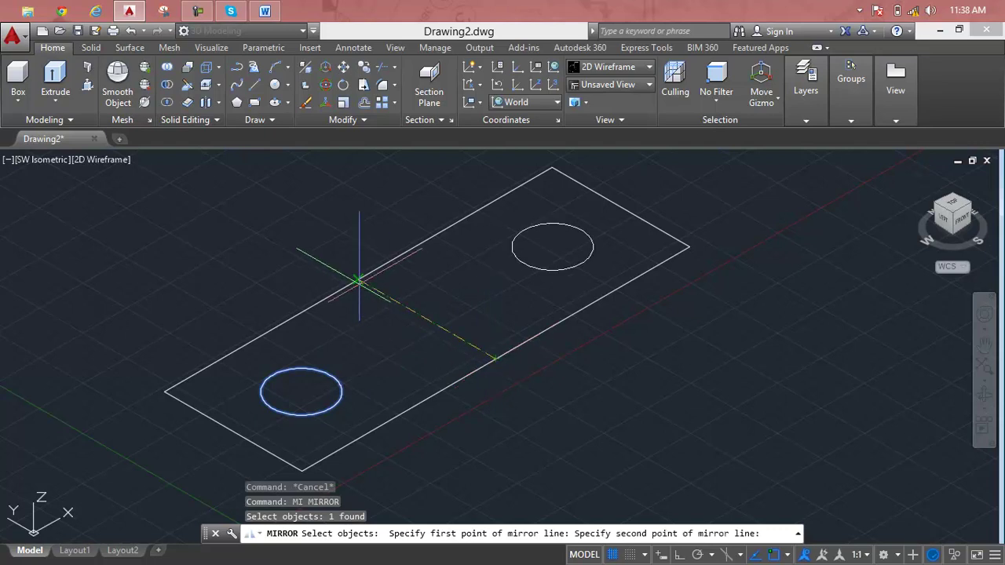
left_click(257, 219)
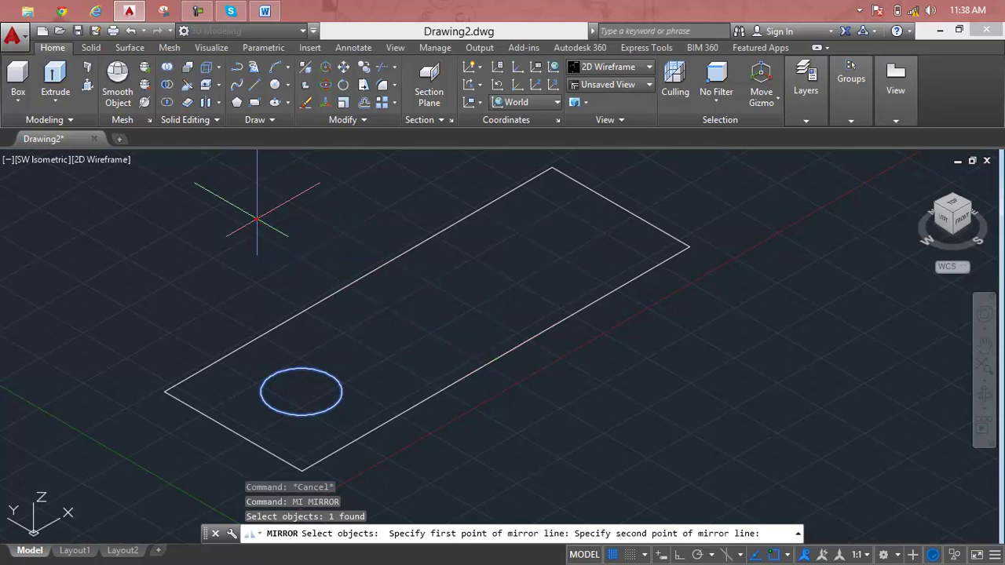
key("Return")
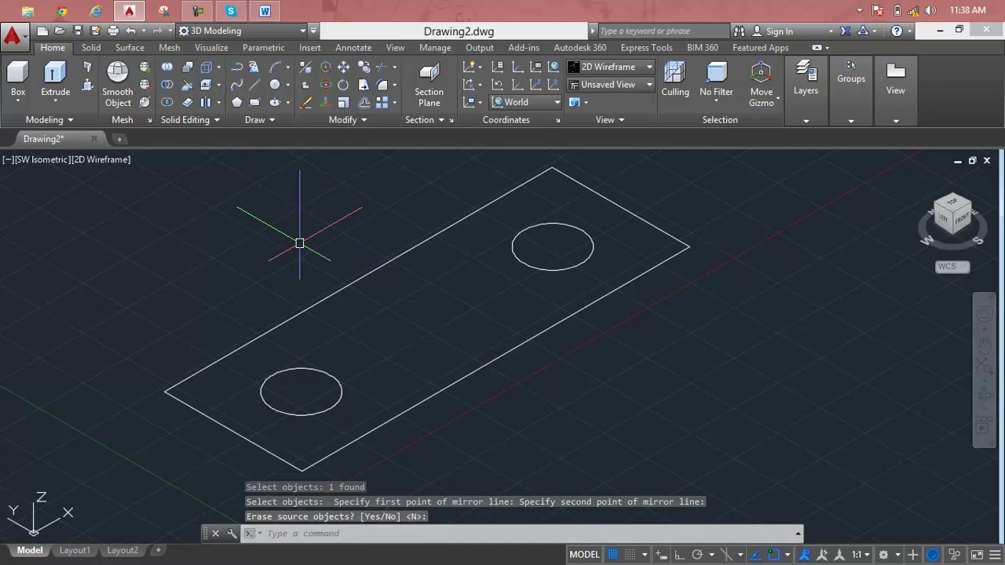
key("Escape")
key("Escape")
key("Escape")
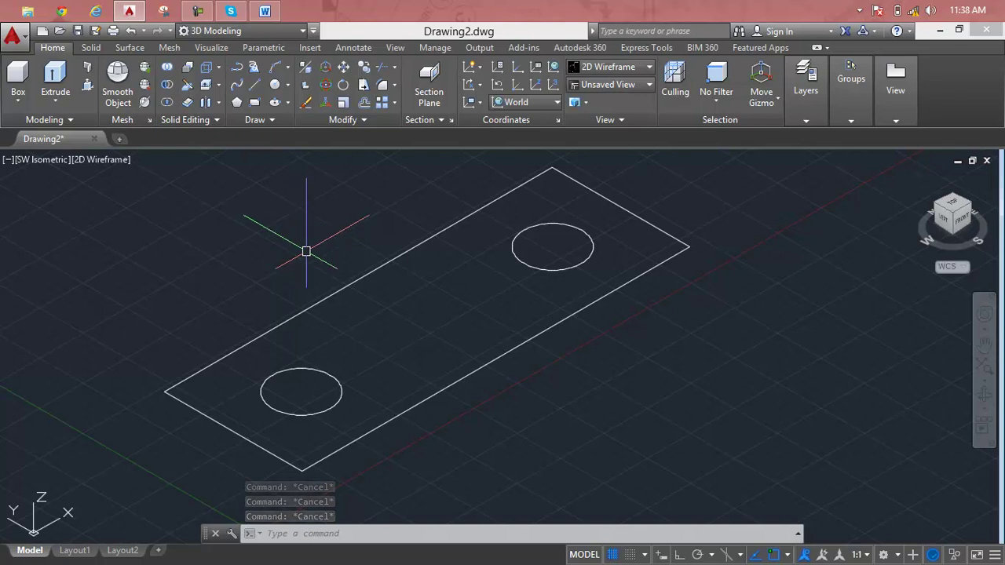
Press-pull the plate outline up into a solid, leaving the two circles as holes
left_click(87, 85)
left_click(491, 324)
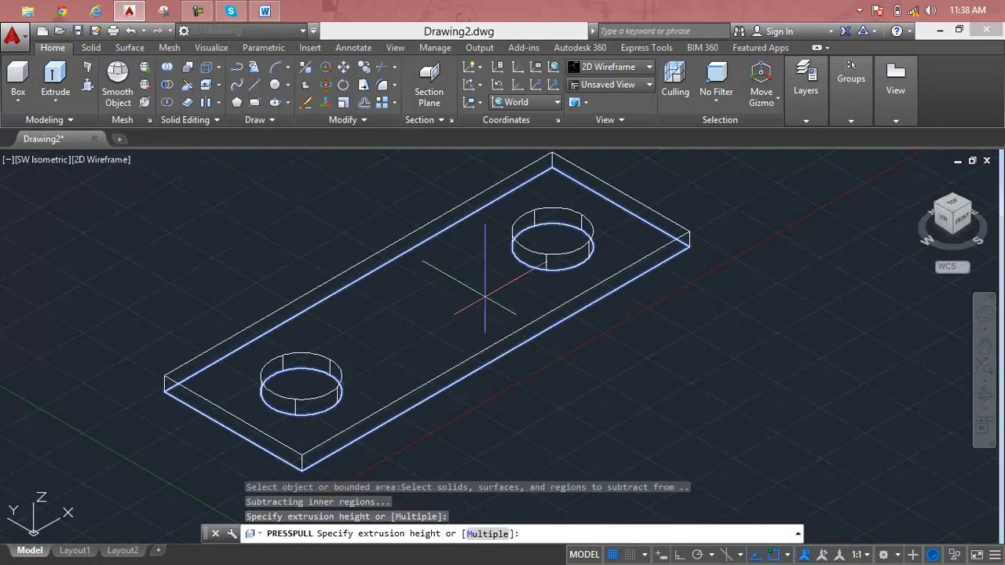
scroll(476, 276, "down", 2)
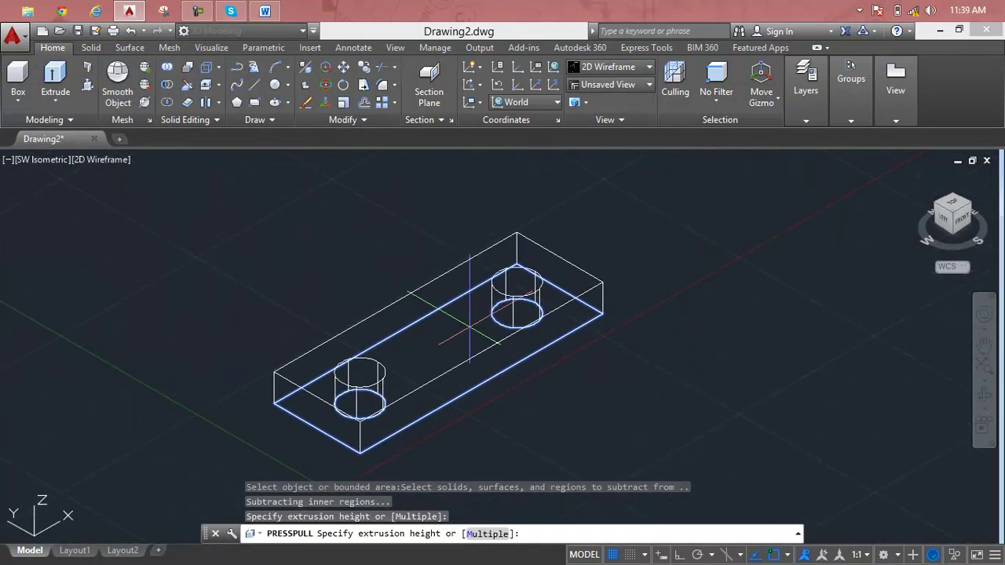
left_click(471, 320)
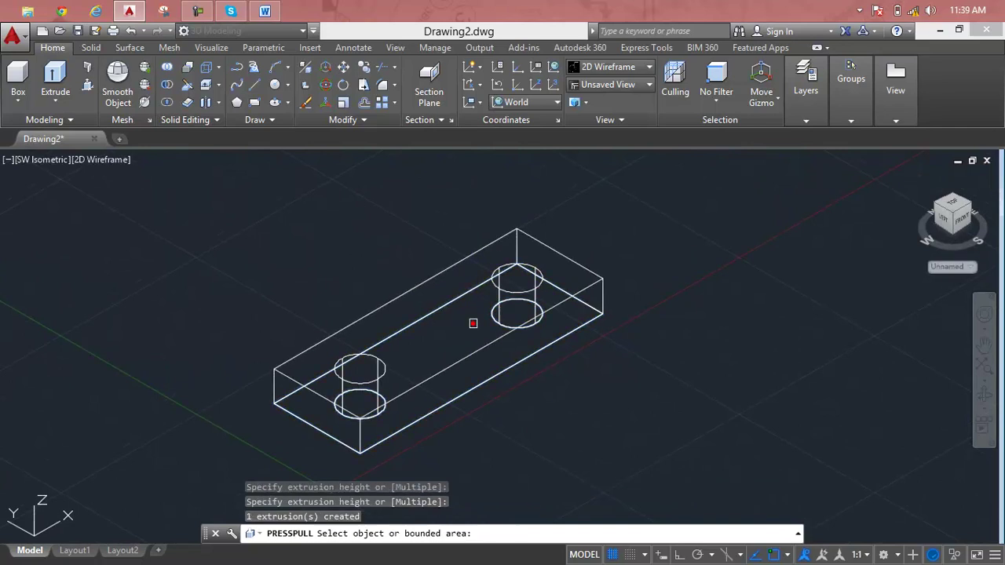
key("Escape")
key("Escape")
key("Escape")
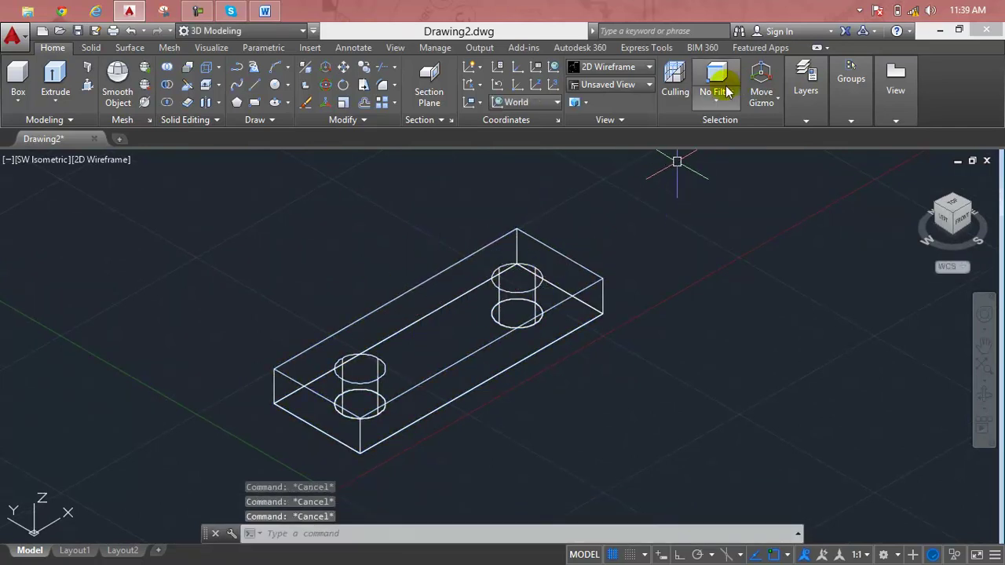
Apply the Shades of Gray visual style and frame the shaded block
left_click(630, 68)
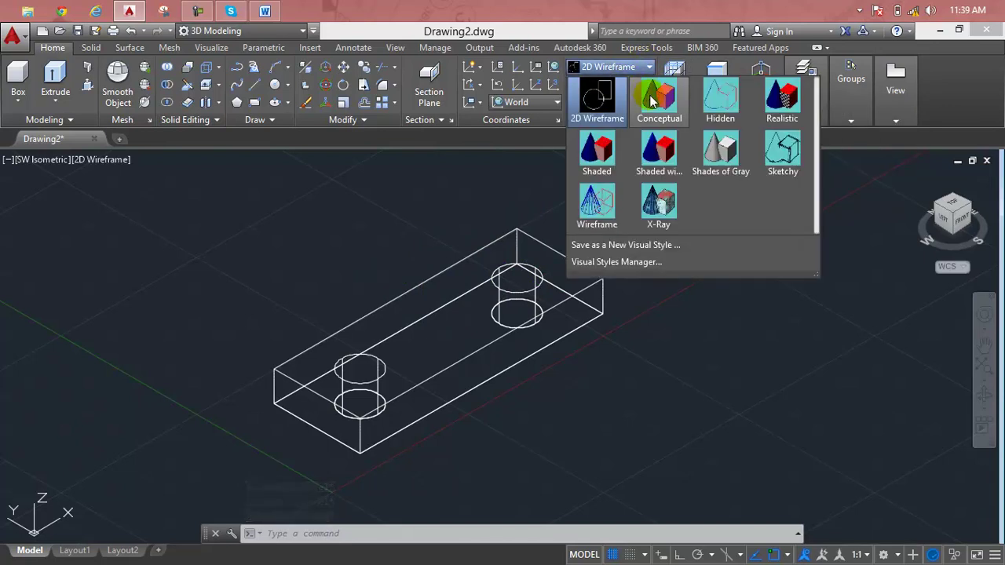
left_click(710, 159)
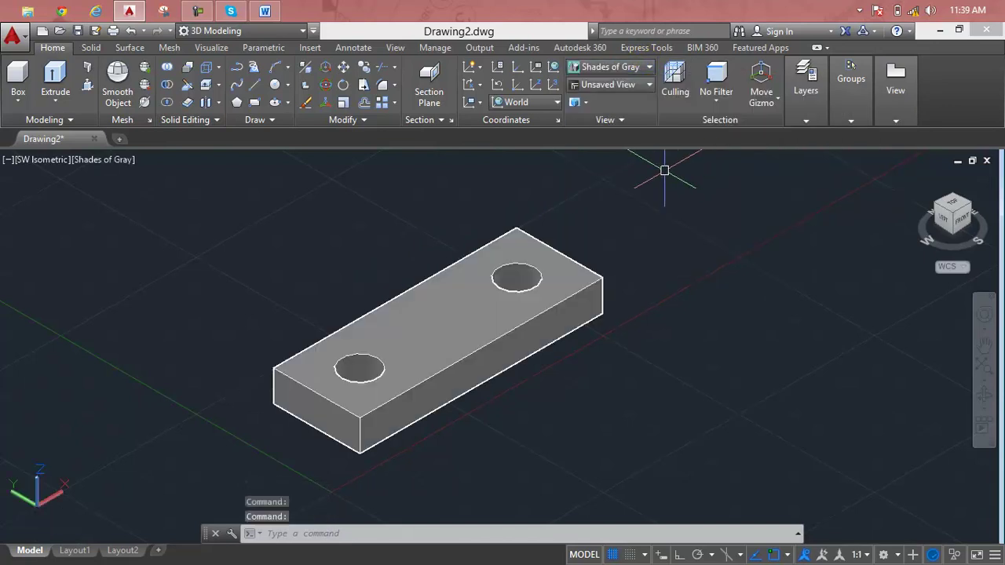
mouse_move(526, 278)
left_mouse_down()
mouse_move(422, 282)
mouse_move(520, 318)
left_mouse_up()
key("Escape")
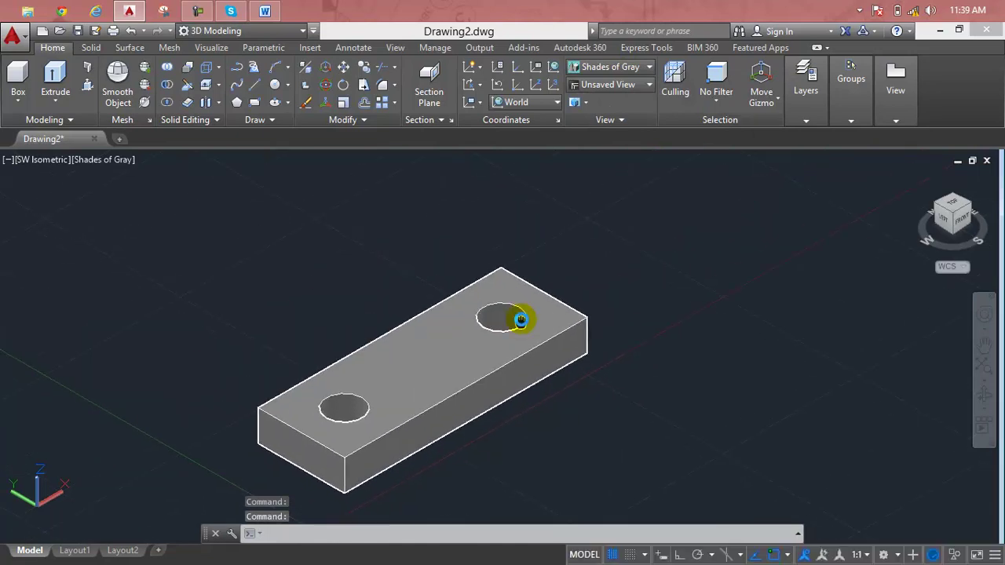
scroll(382, 369, "up", 1)
middle_click_drag(412, 367, 410, 338)
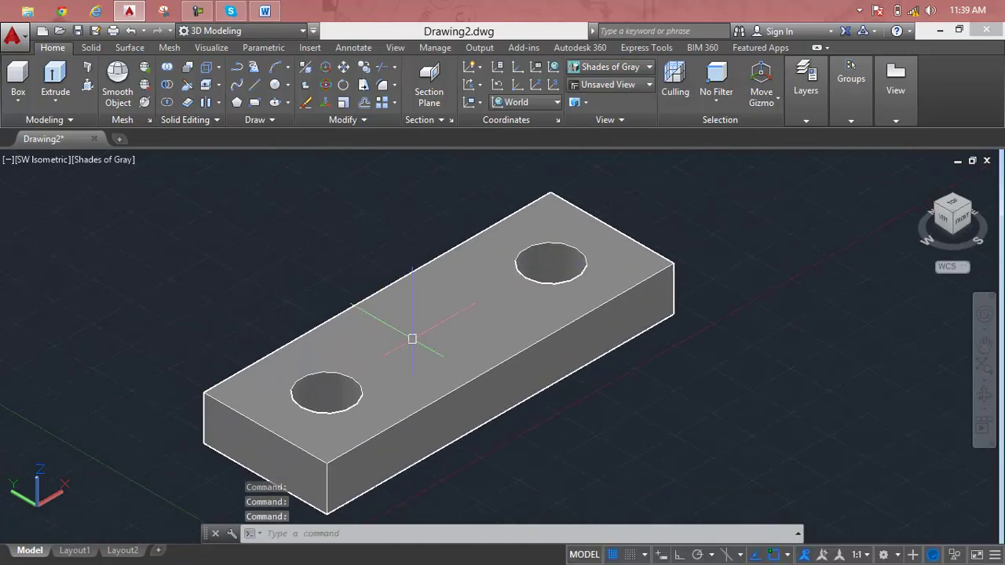
key("Escape")
key("Escape")
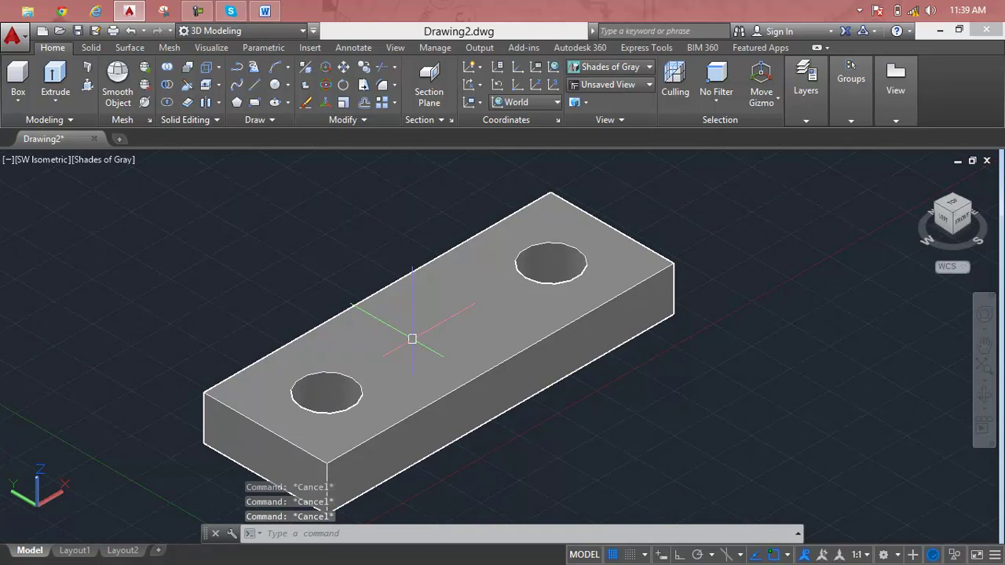
Draw a strip rectangle across the middle of the plate's top face
type("rec")
key("Return")
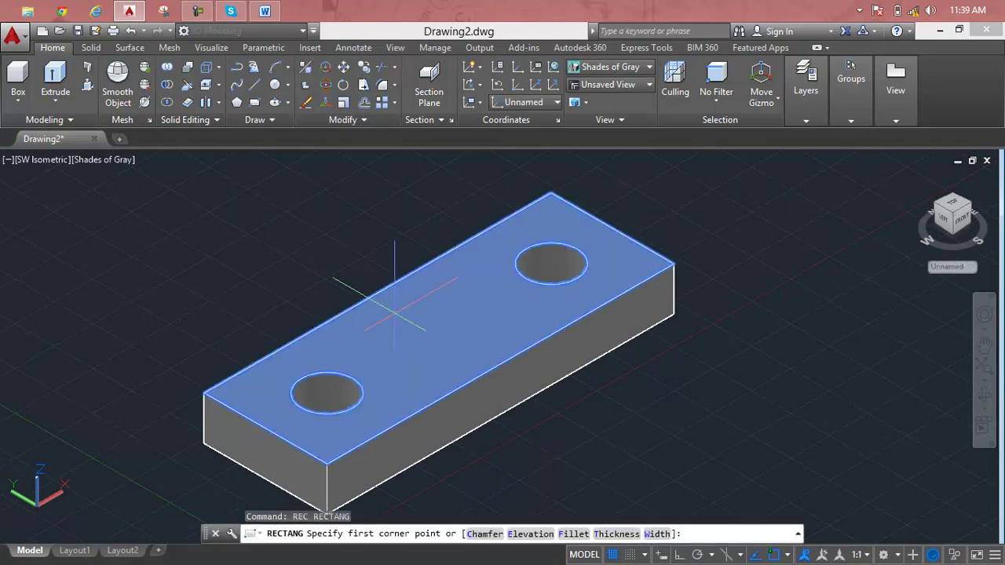
left_click(366, 299)
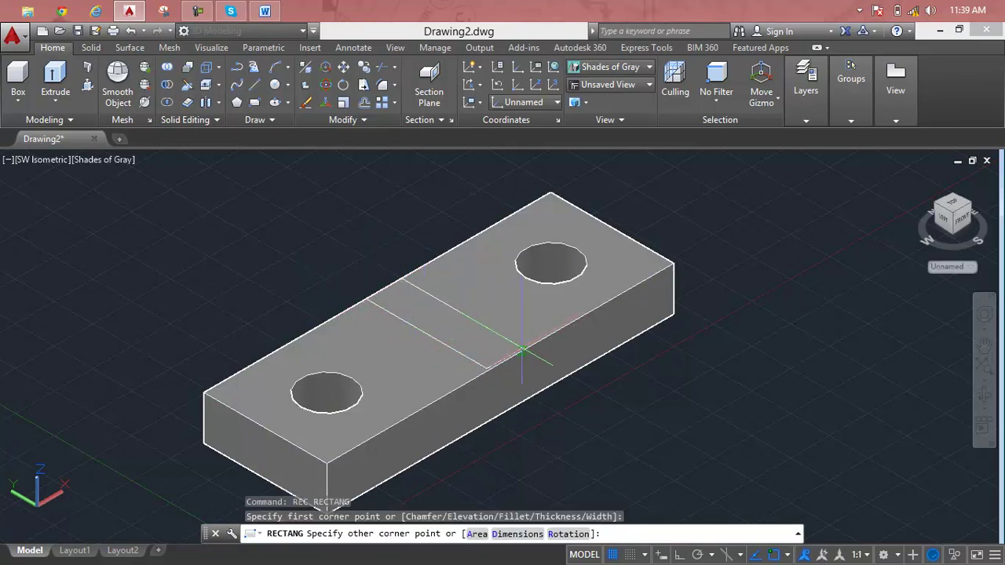
left_click(525, 348)
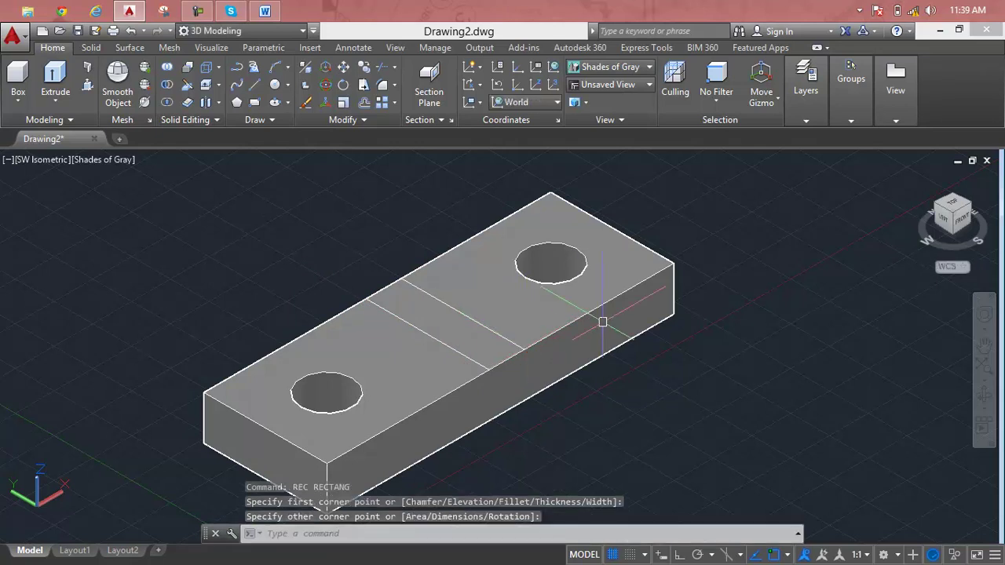
key("Escape")
key("Escape")
key("Escape")
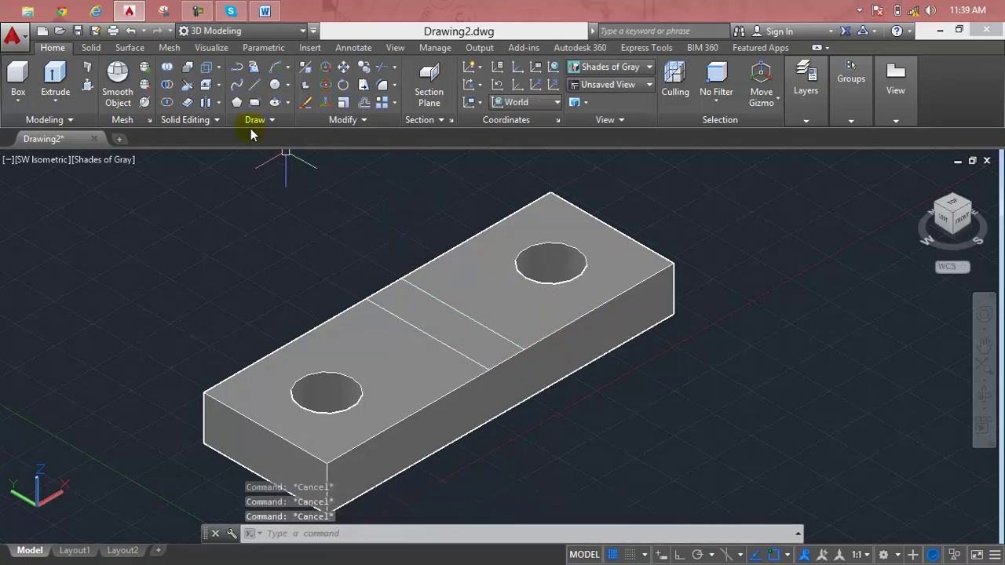
Press-pull the middle strip upward into an upright wall
left_click(87, 84)
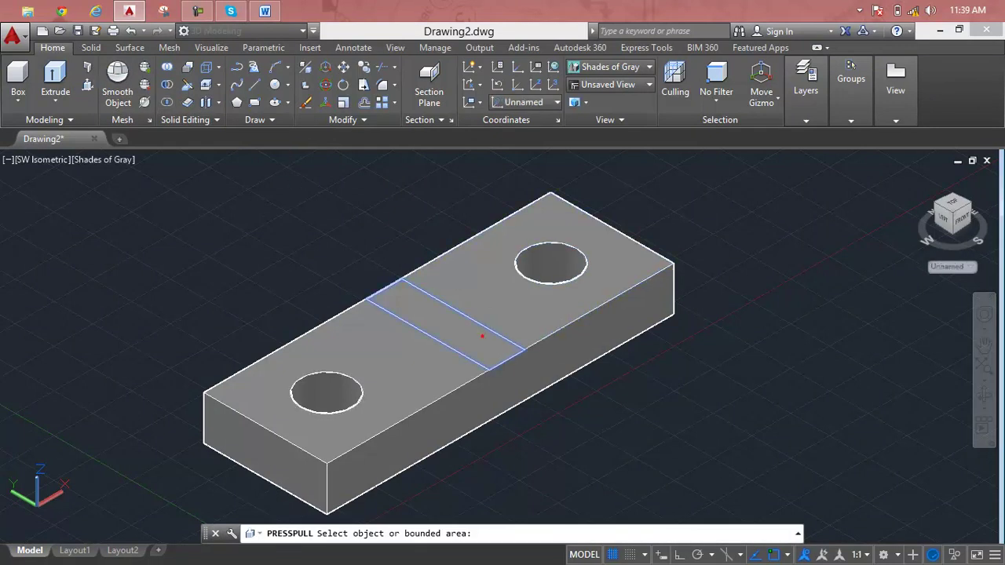
left_click(482, 336)
scroll(485, 213, "down", 2)
middle_click_drag(485, 213, 477, 275)
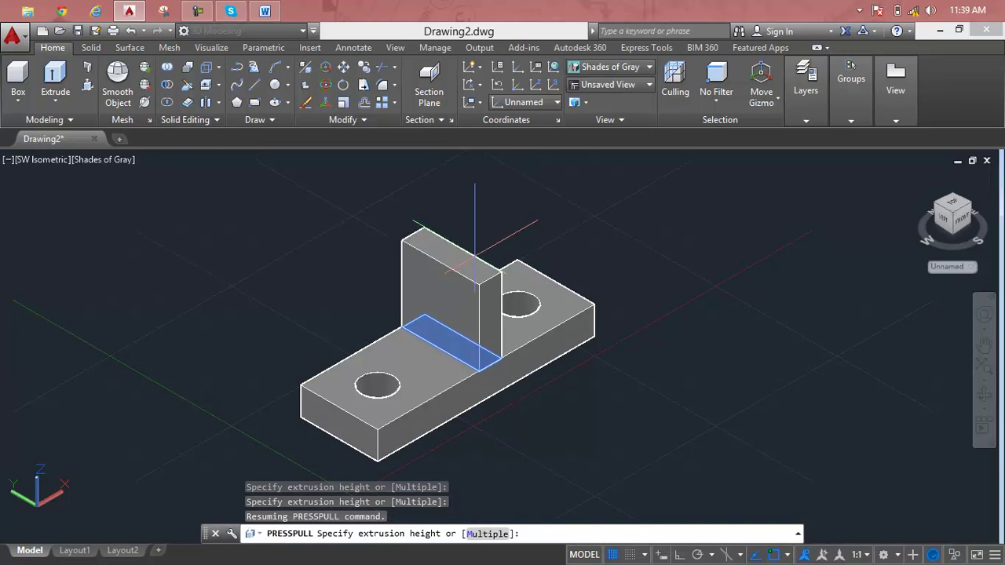
left_click(475, 253)
scroll(439, 287, "up", 2)
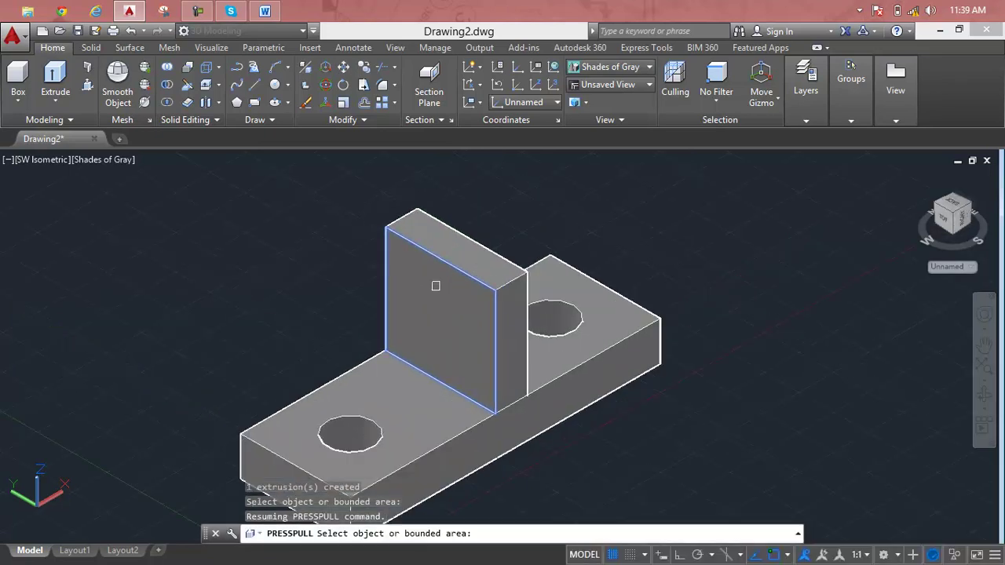
scroll(436, 288, "up", 3)
scroll(436, 291, "up", 1)
key("Escape")
key("Escape")
key("Escape")
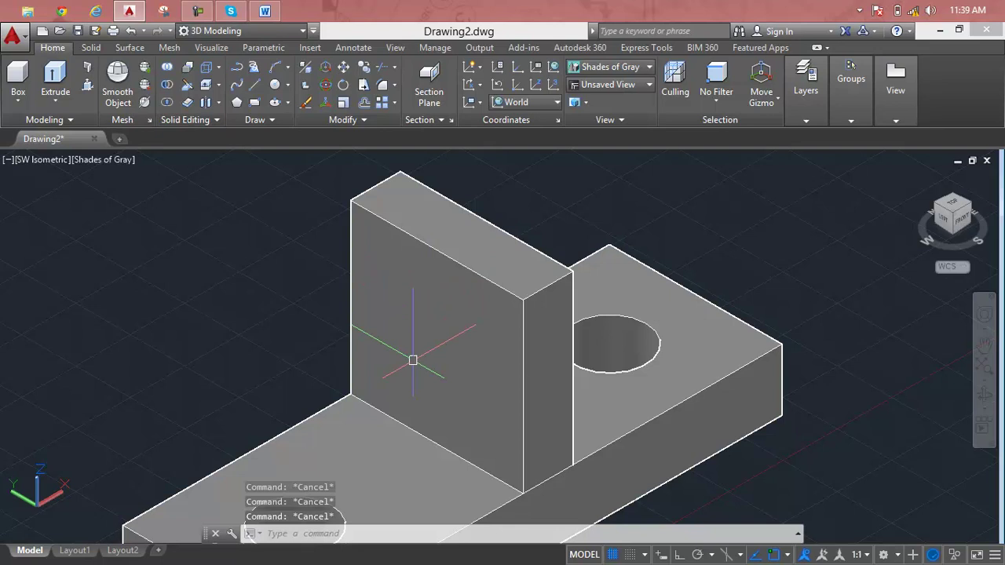
Start an arc on the wall face, then cancel it
type("a")
key("Return")
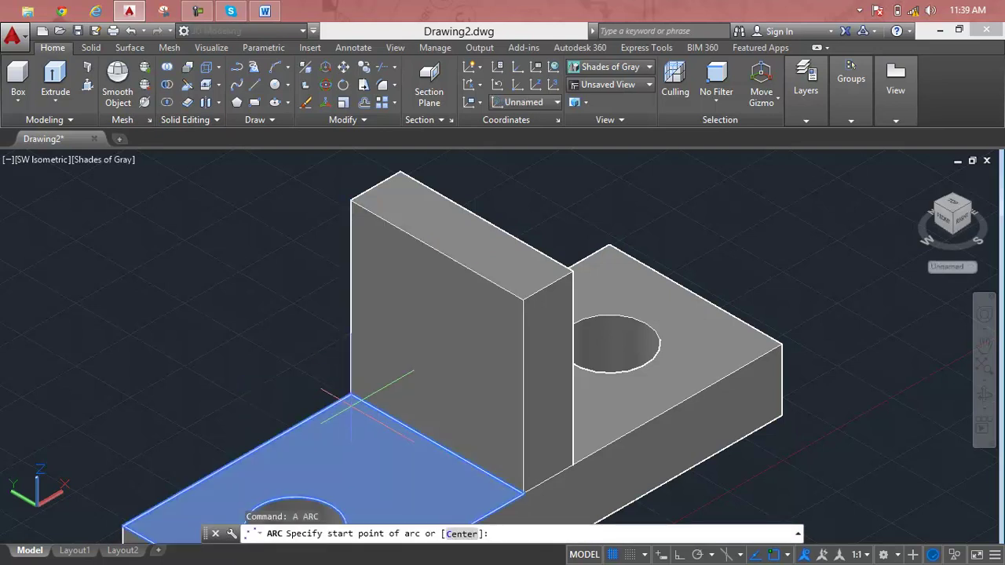
left_click(350, 396)
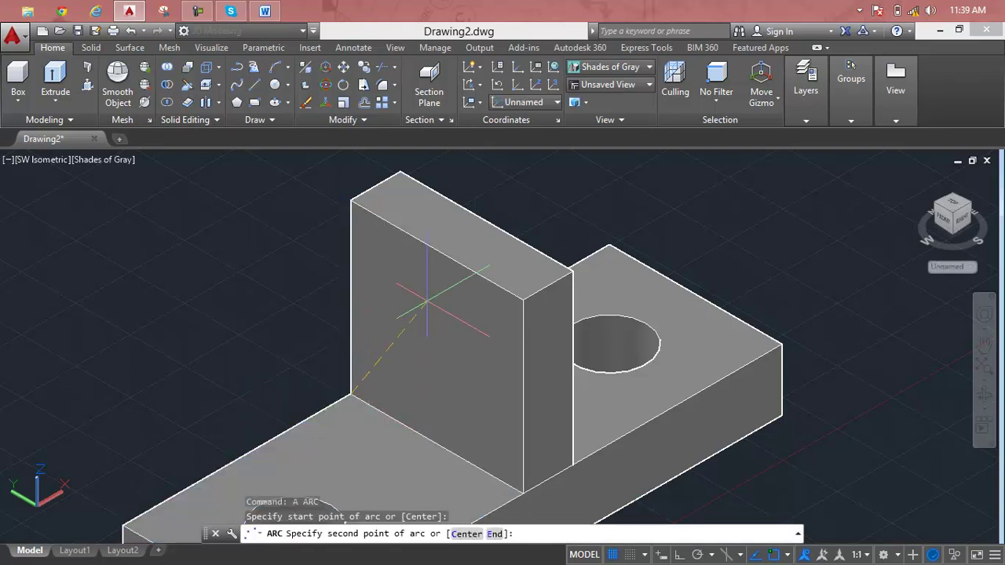
left_click(444, 252)
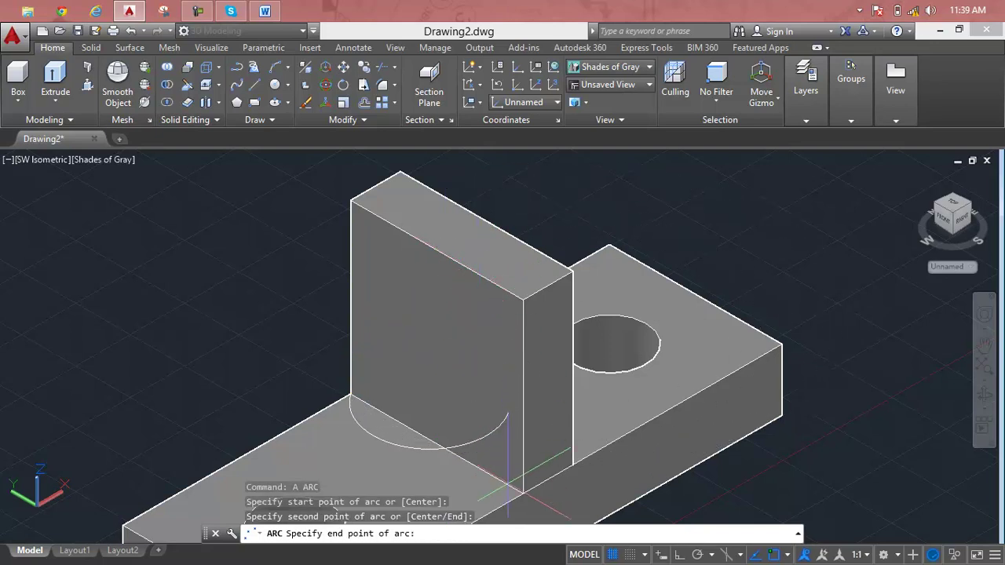
key("Escape")
key("Escape")
key("Escape")
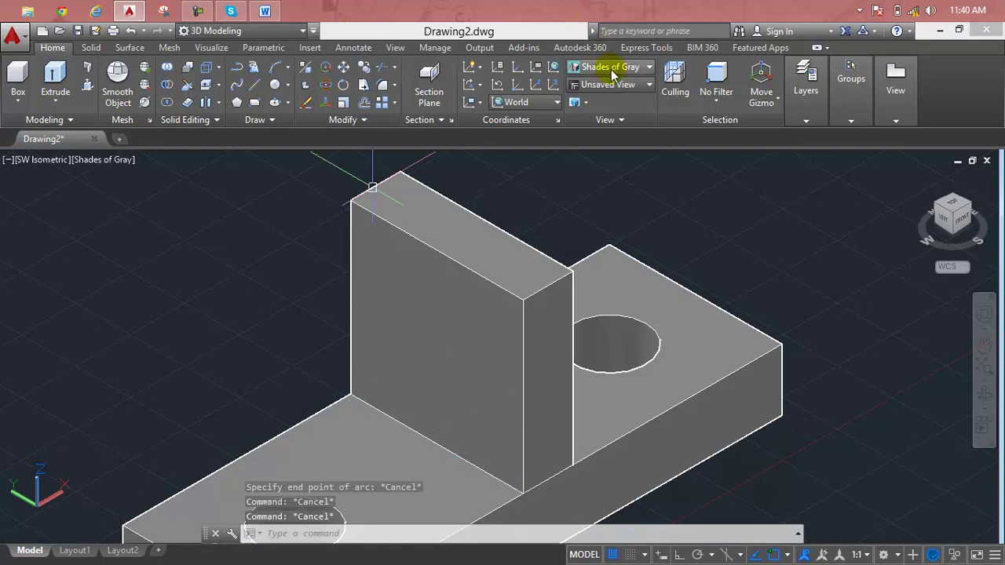
Set the UCS to the Left preset
left_click(524, 103)
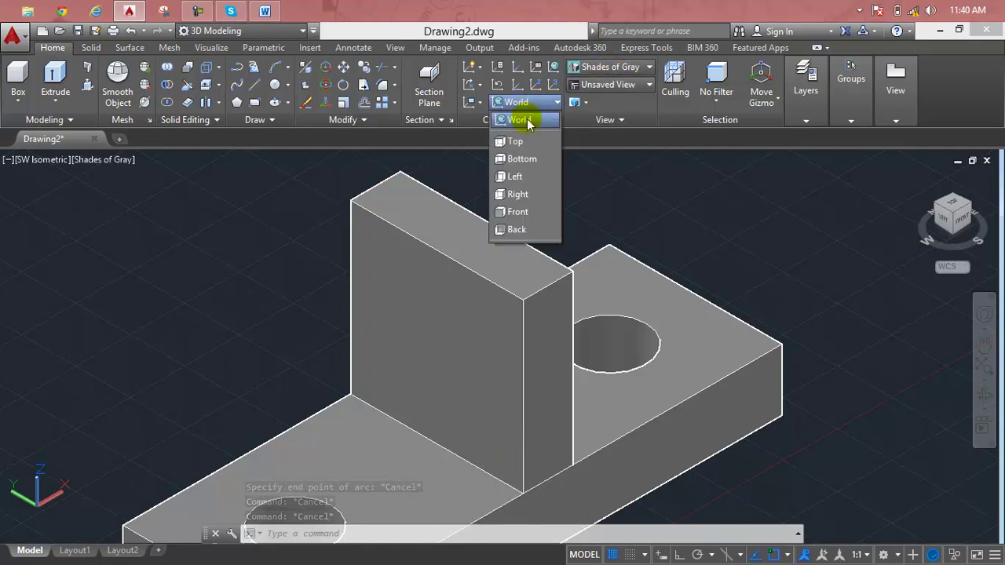
left_click(524, 176)
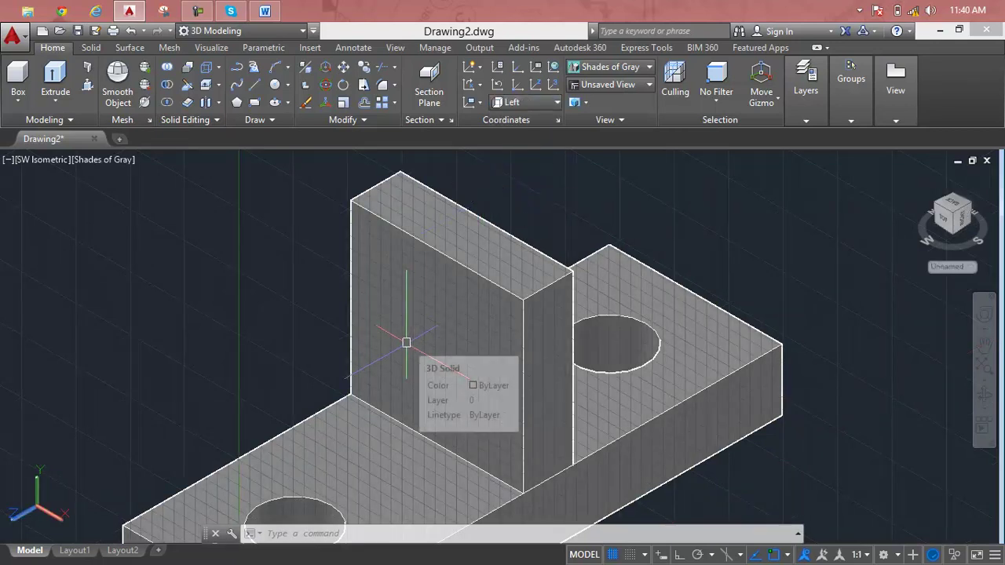
key("Escape")
key("Escape")
key("Escape")
Draw a three-point arc across the upright wall face
type("a")
key("Return")
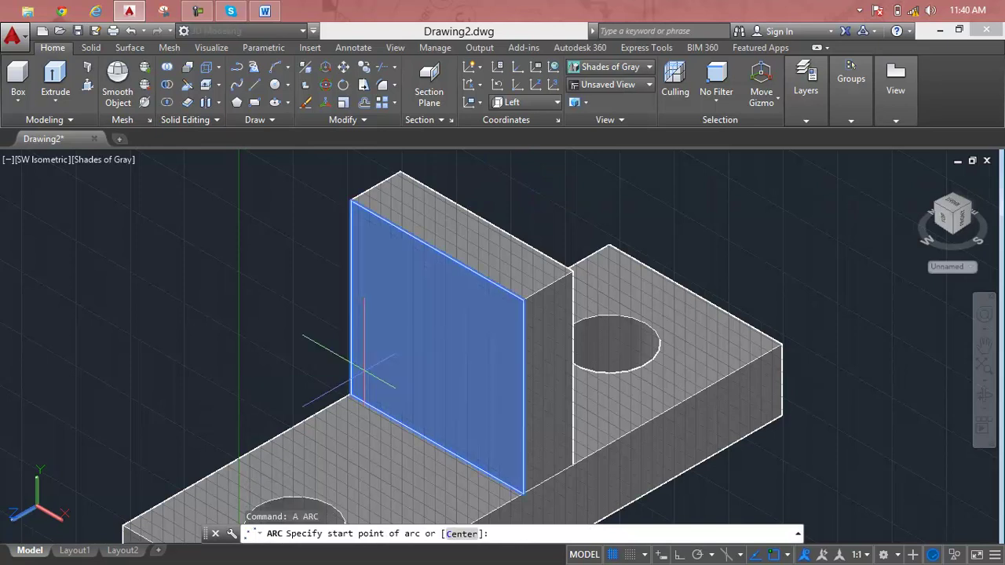
left_click(350, 392)
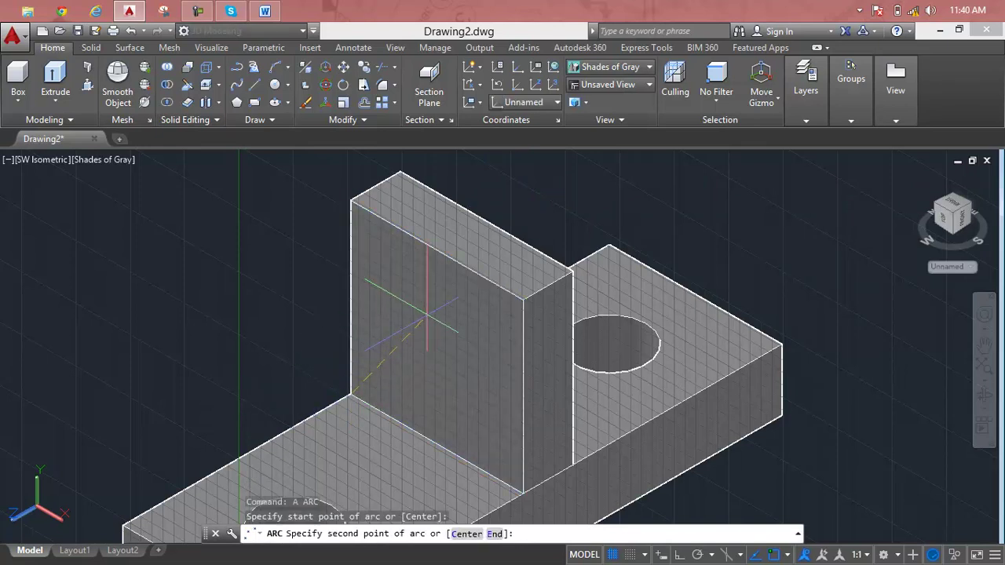
left_click(444, 251)
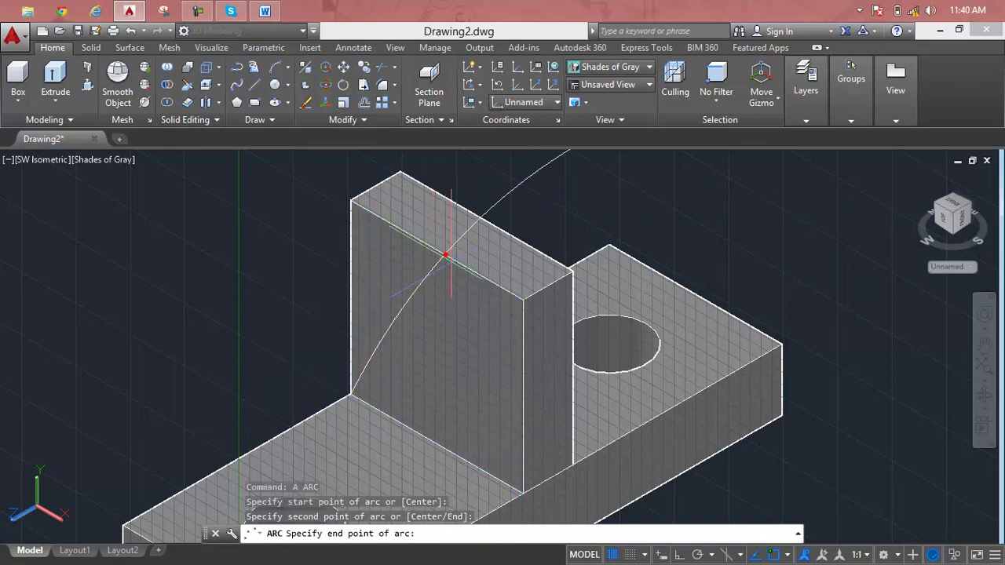
left_click(521, 492)
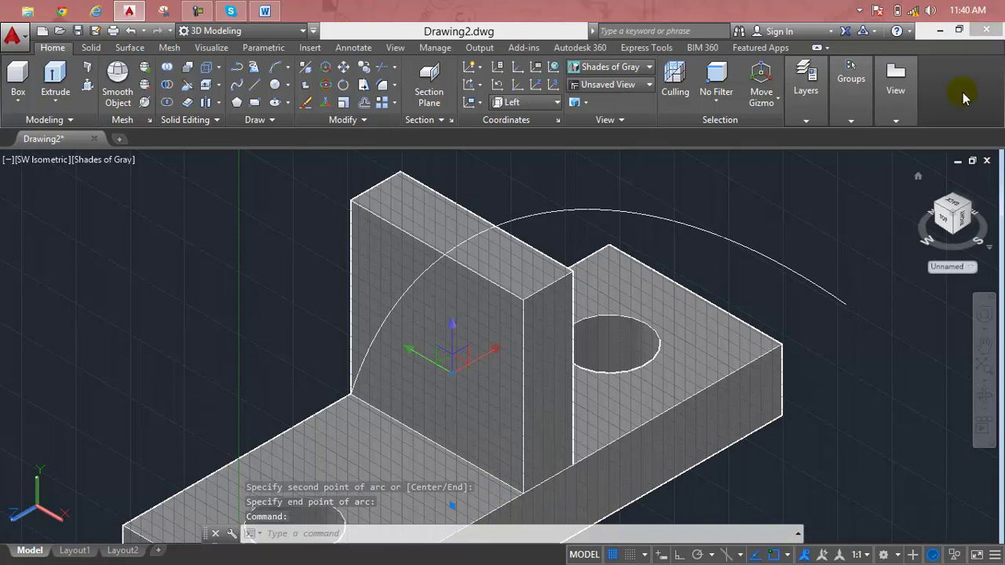
Select the trial arc and delete it
left_click(803, 277)
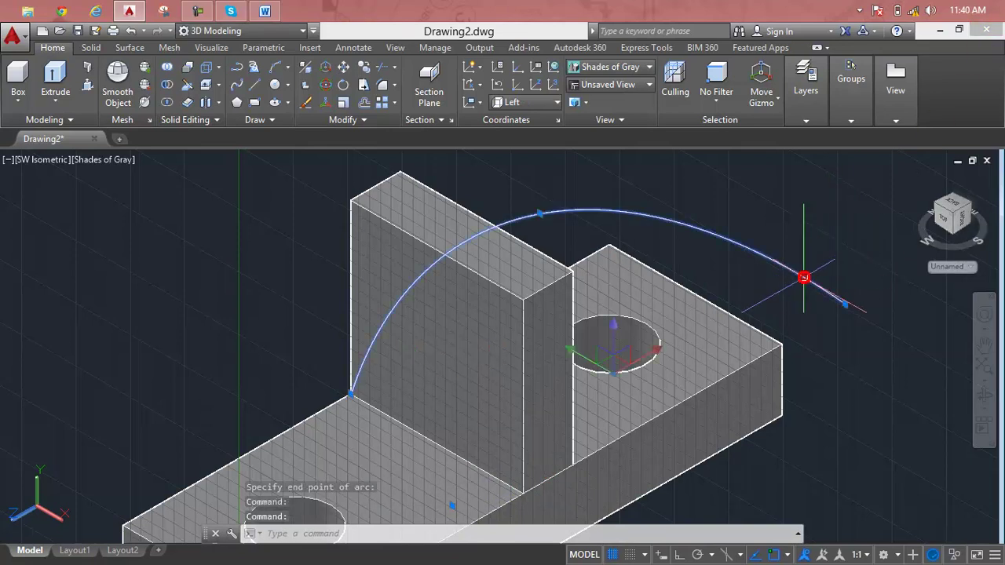
left_click(842, 301)
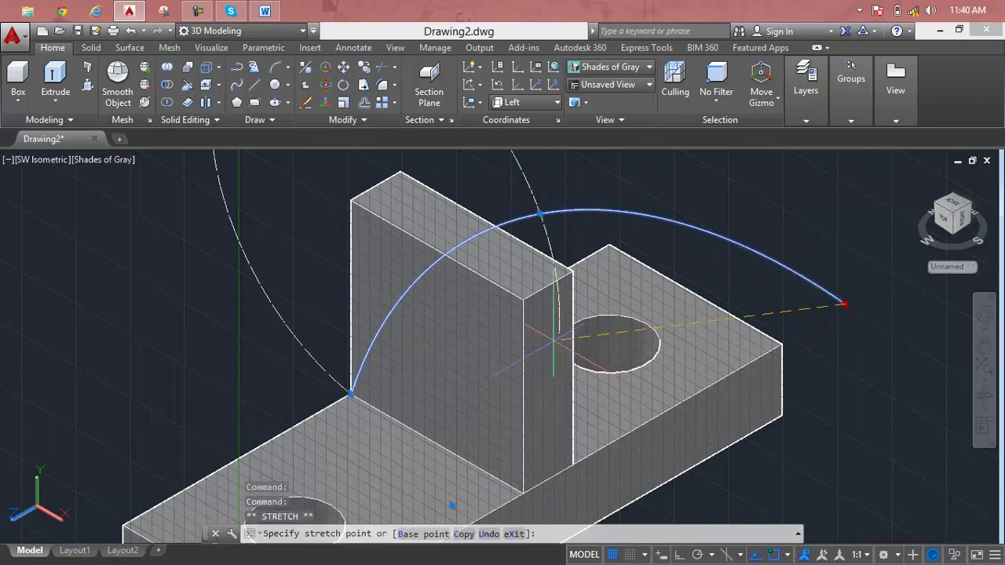
key("Escape")
key("Escape")
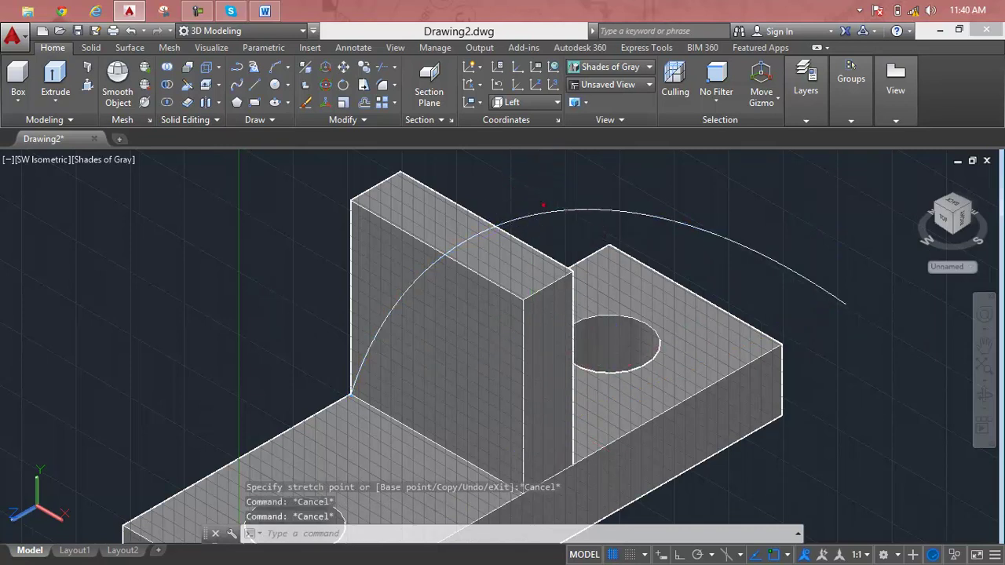
left_click(550, 227)
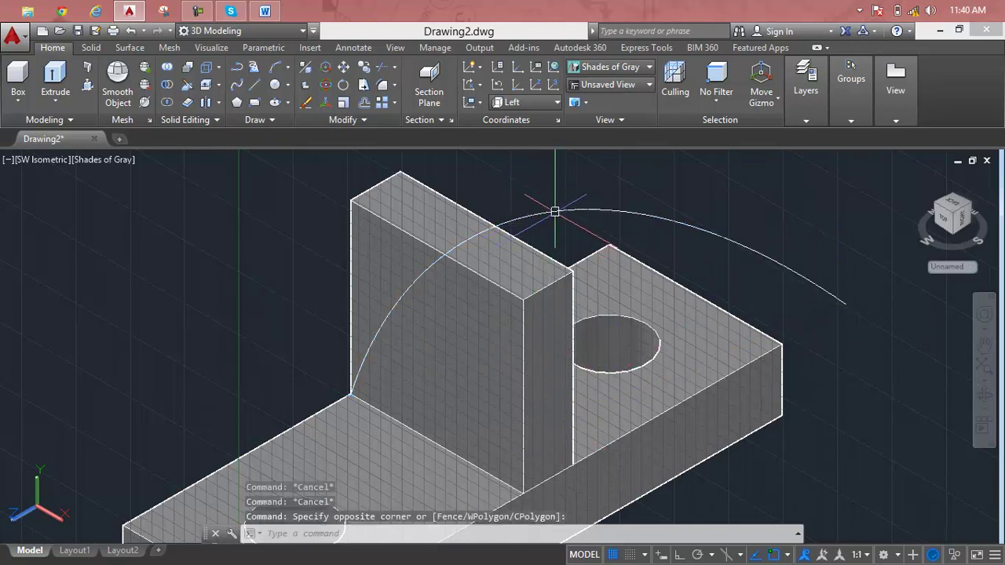
left_click(554, 212)
key("Delete")
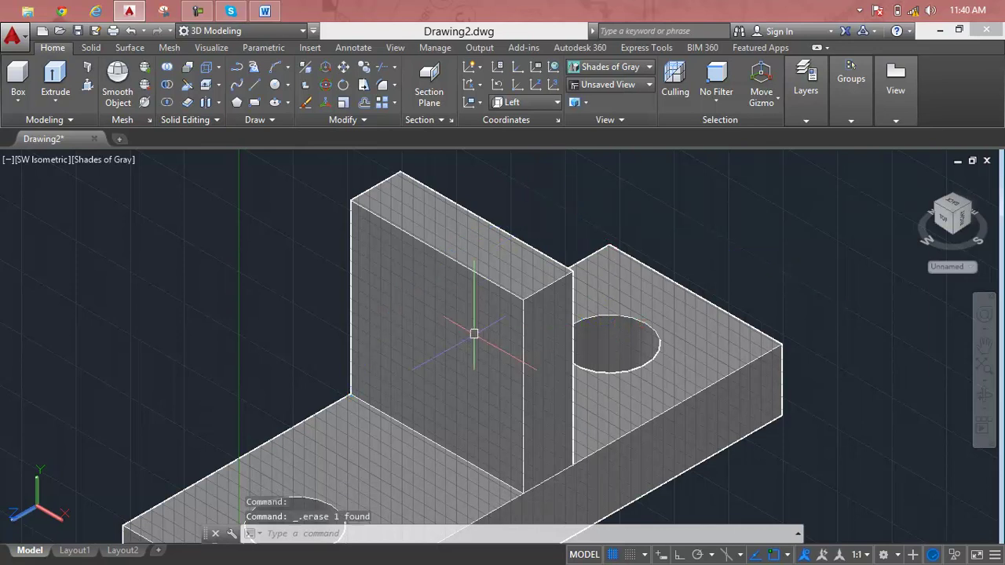
middle_click_drag(471, 336, 473, 340)
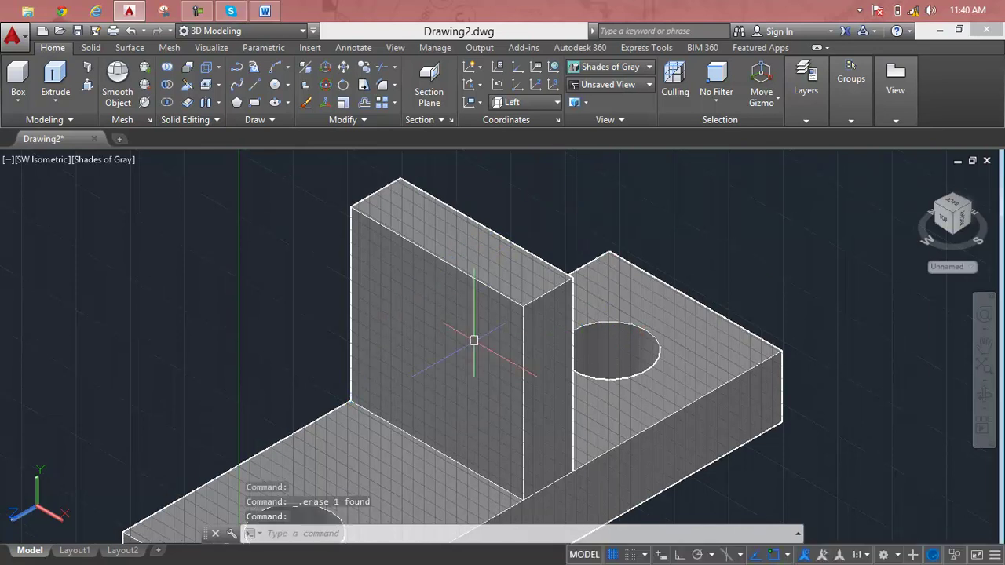
Return to the home view, reset the UCS to World, and zoom in on the bracket
left_click(919, 177)
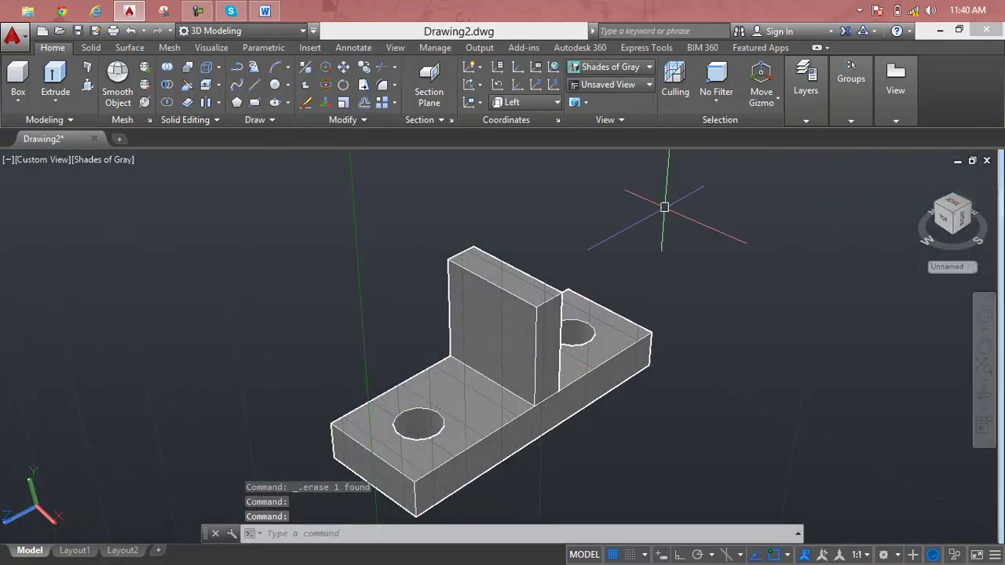
left_click(549, 102)
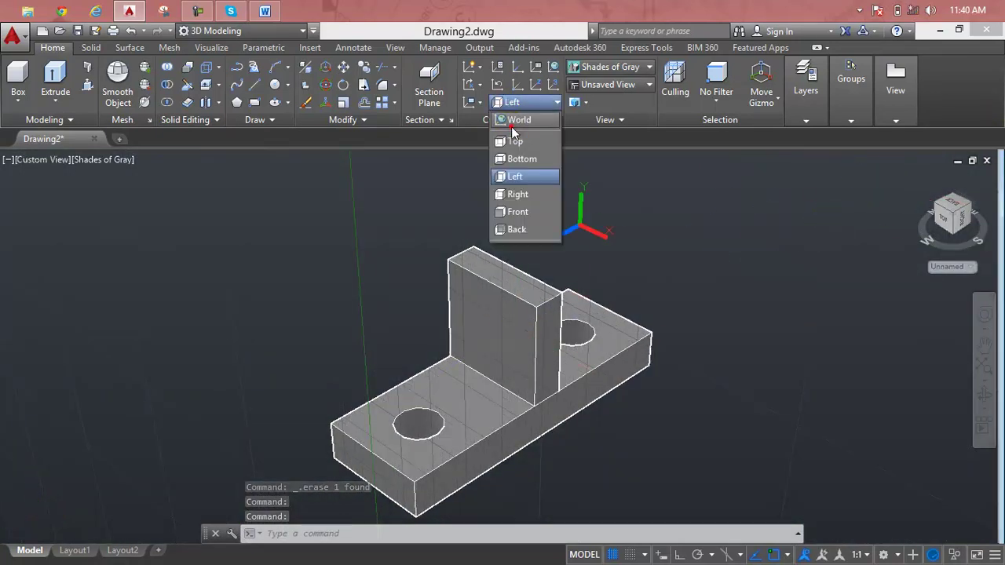
left_click(512, 122)
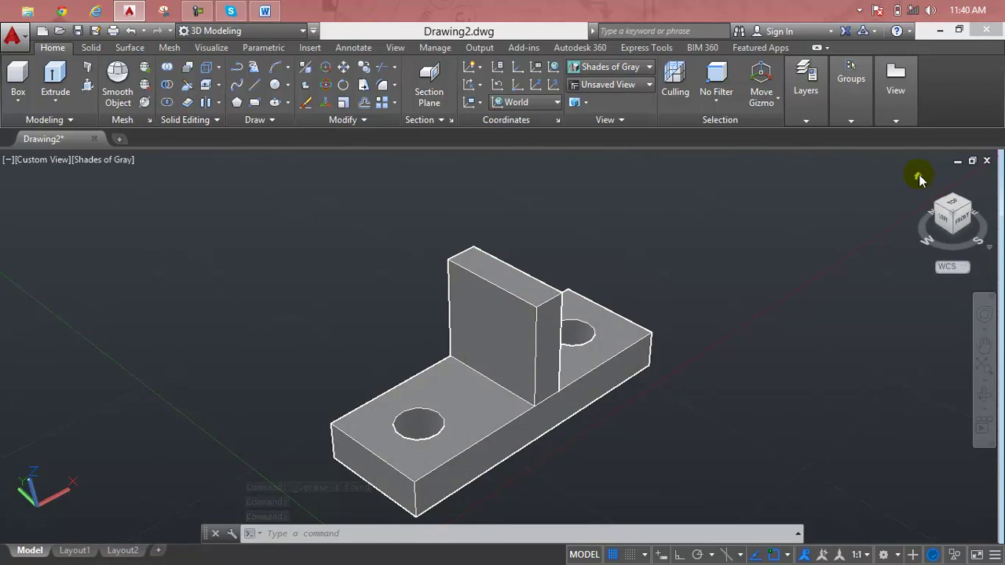
scroll(491, 346, "up", 2)
scroll(487, 355, "up", 2)
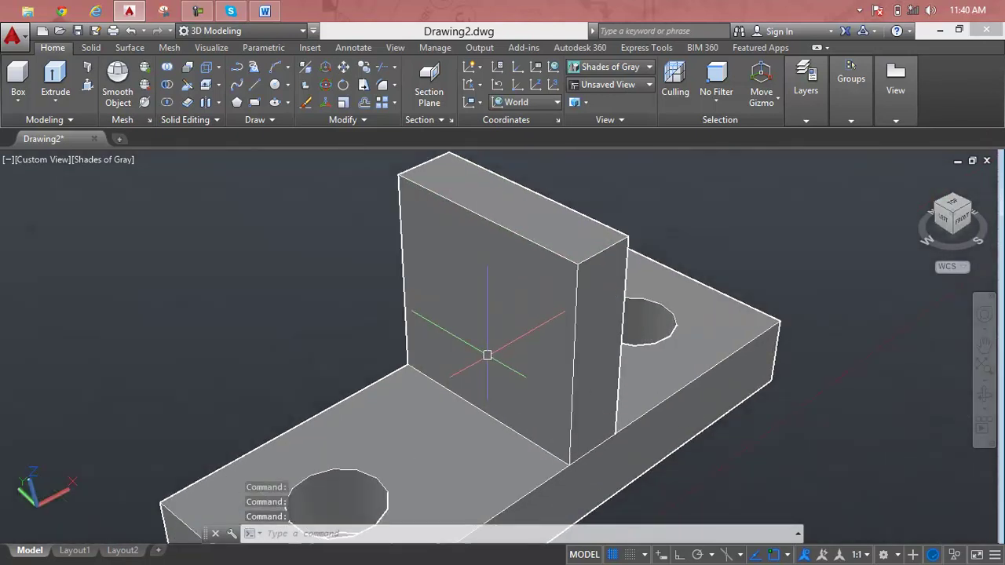
scroll(486, 355, "down", 1)
type("```````c")
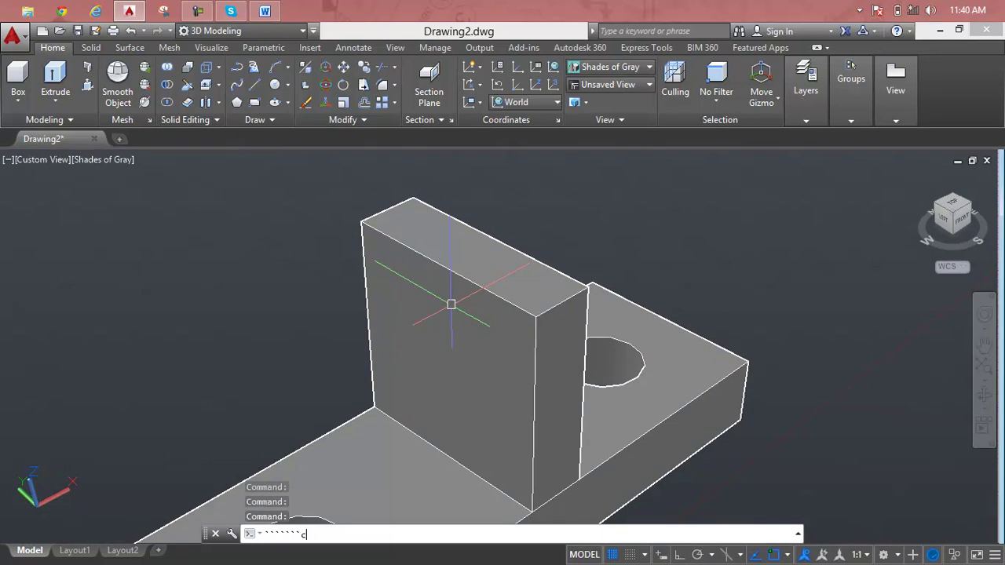
key("Return")
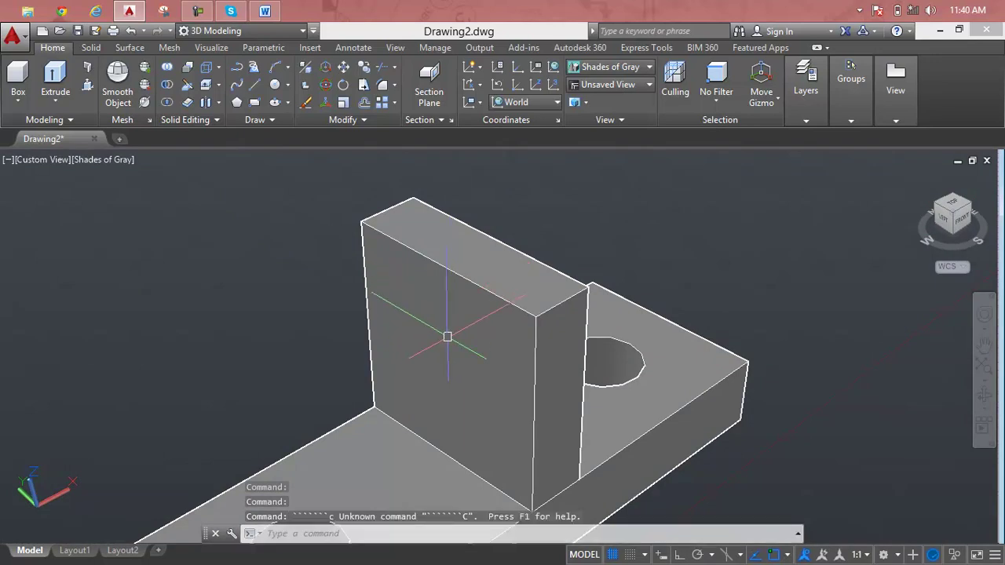
left_click(452, 339)
key("Escape")
key("Escape")
key("Escape")
Align the UCS to Left and centre the view on the upright plate
left_click(522, 102)
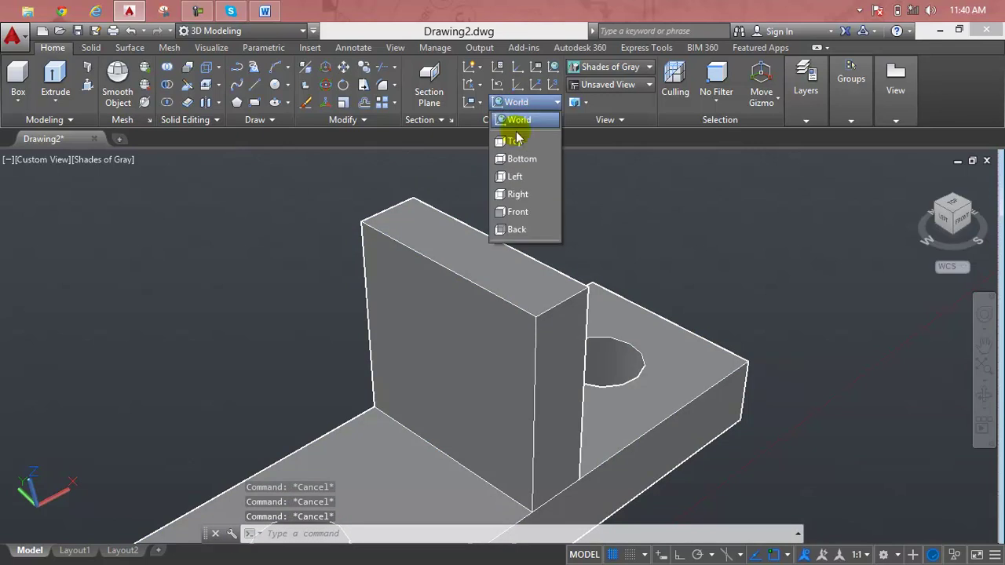
left_click(516, 177)
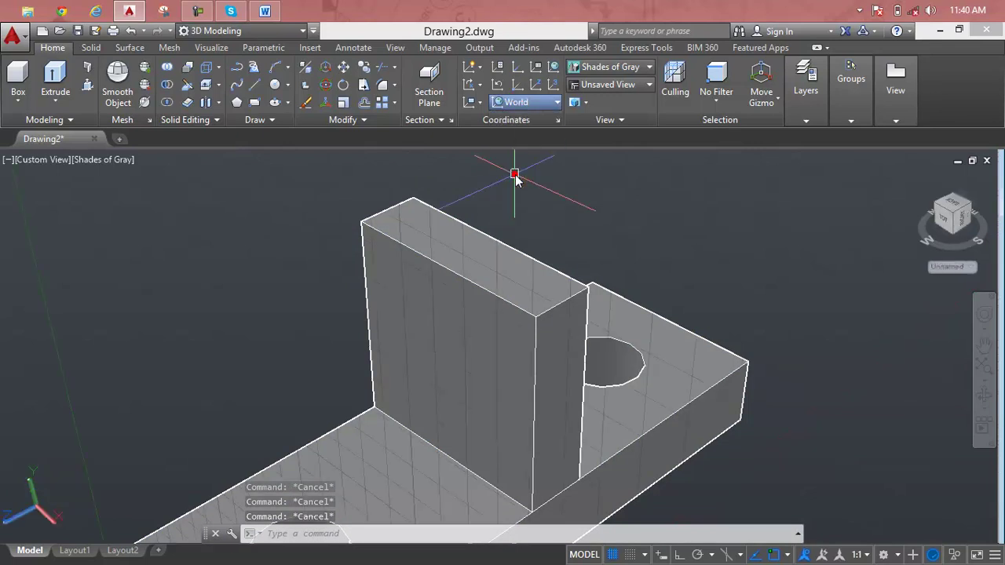
scroll(445, 410, "up", 2)
middle_click_drag(444, 411, 469, 344)
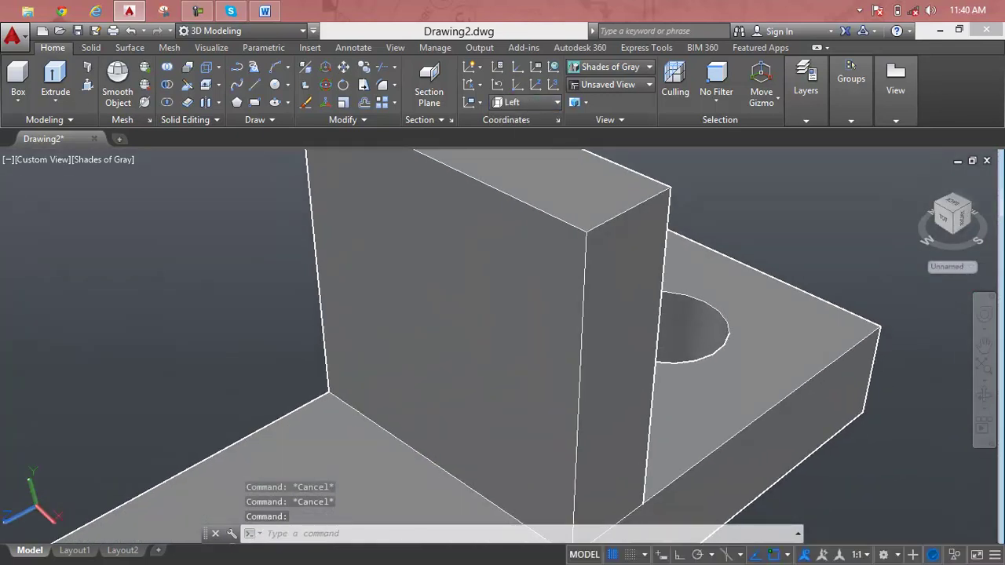
Draw a circle on the upright plate's face
type("c")
key("Return")
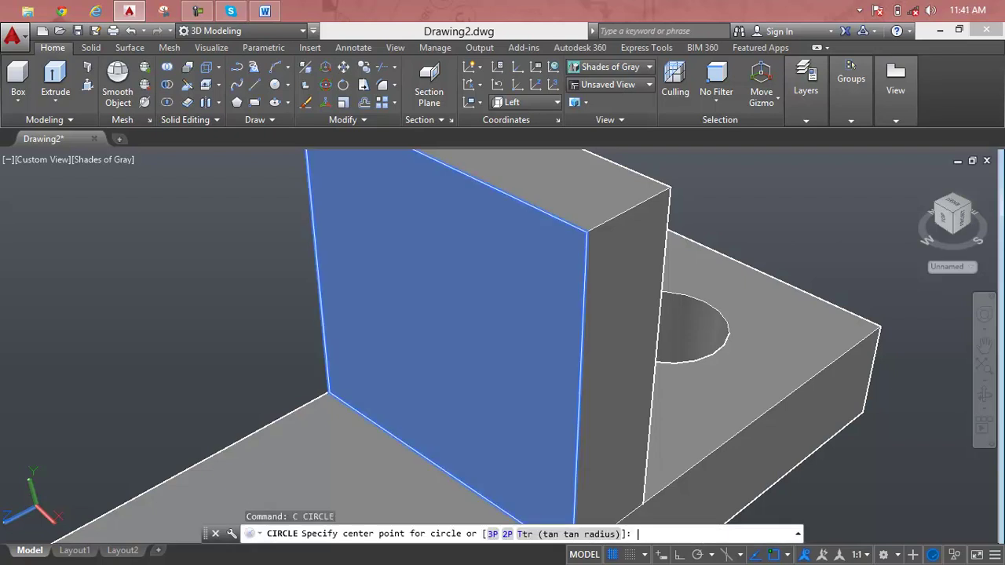
left_click(443, 331)
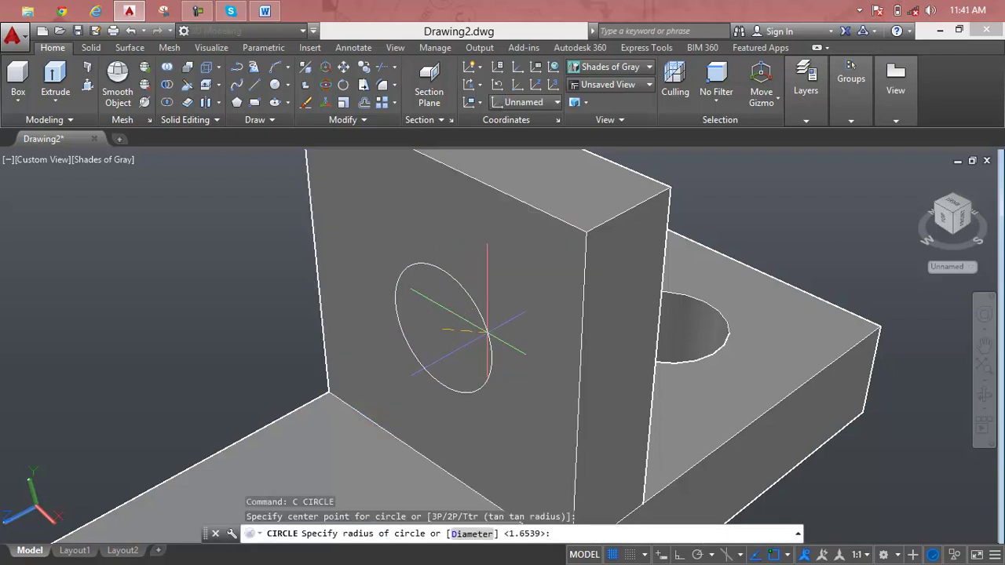
left_click(509, 342)
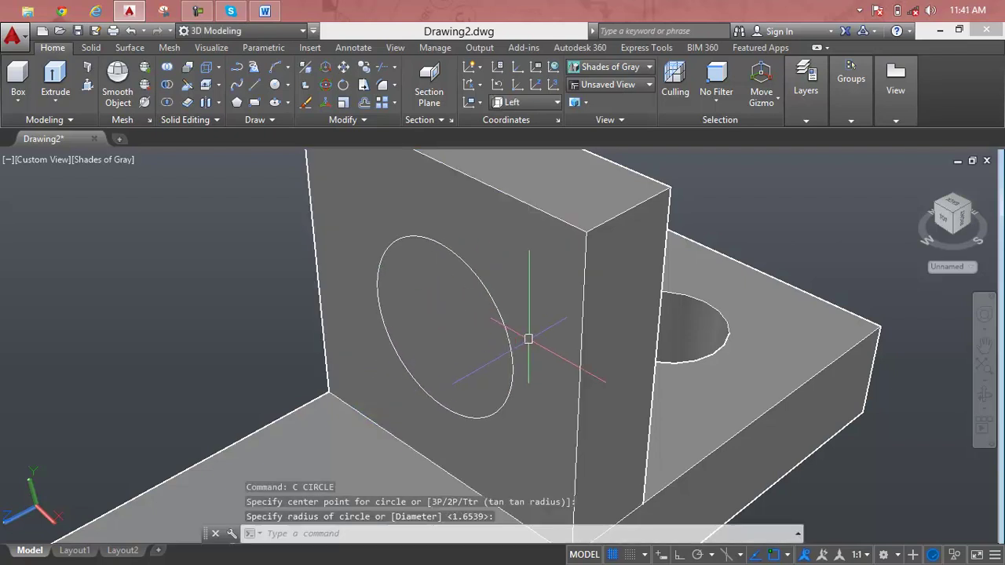
middle_click_drag(527, 337, 507, 289, "shift")
key("Escape")
key("Escape")
key("Escape")
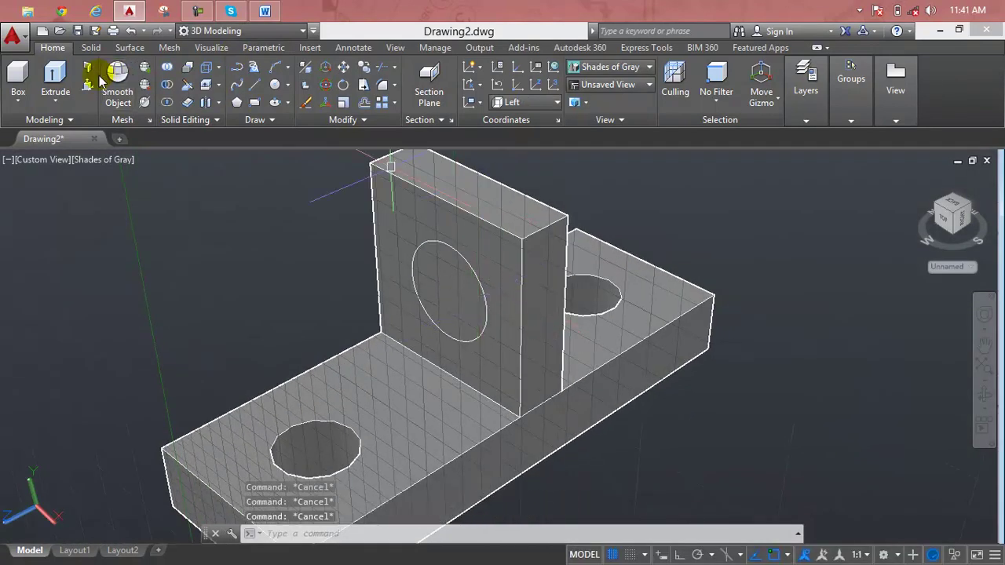
Press-pull the circle through the upright to cut a hole
left_click(88, 85)
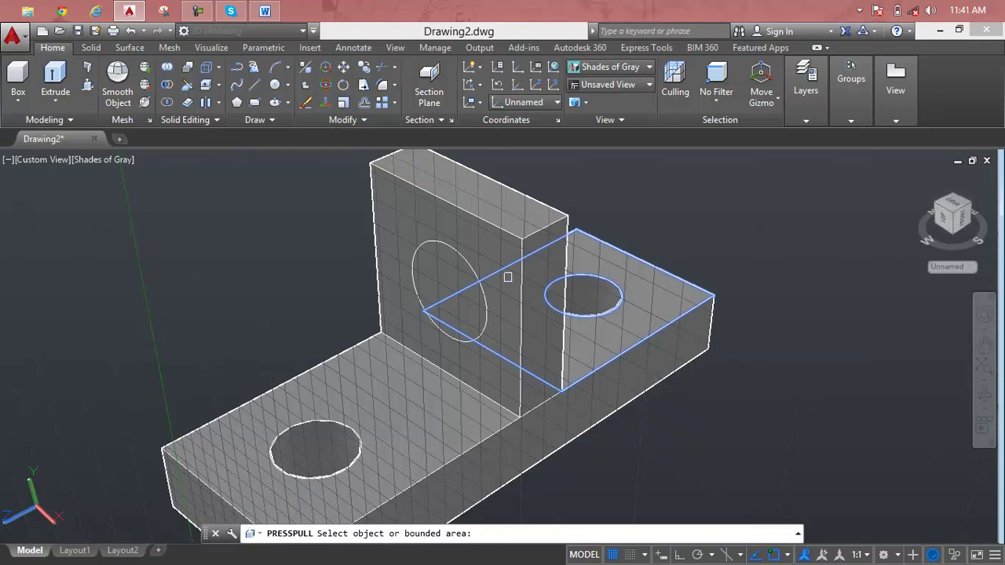
left_click(436, 281)
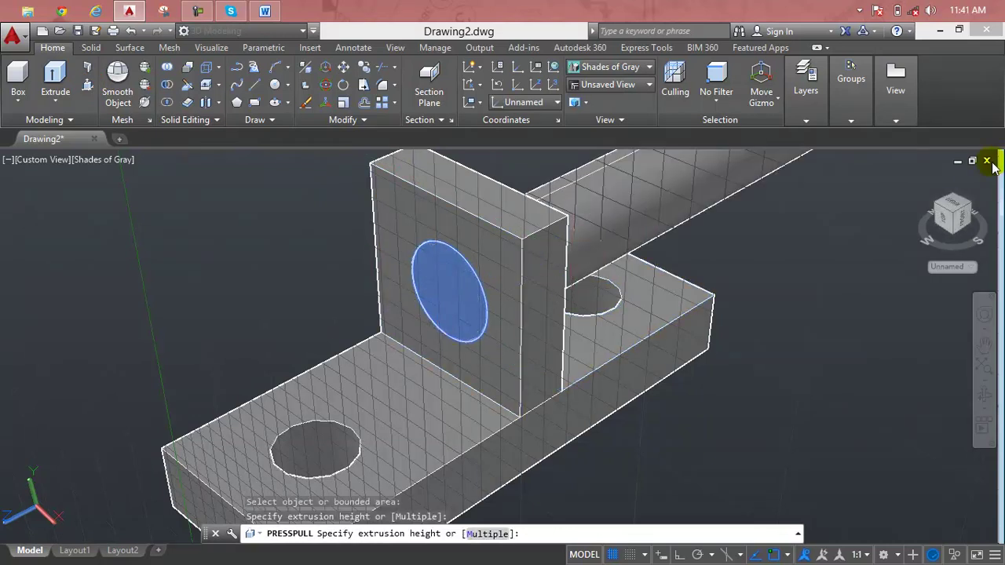
left_click(765, 241)
scroll(788, 250, "down", 2)
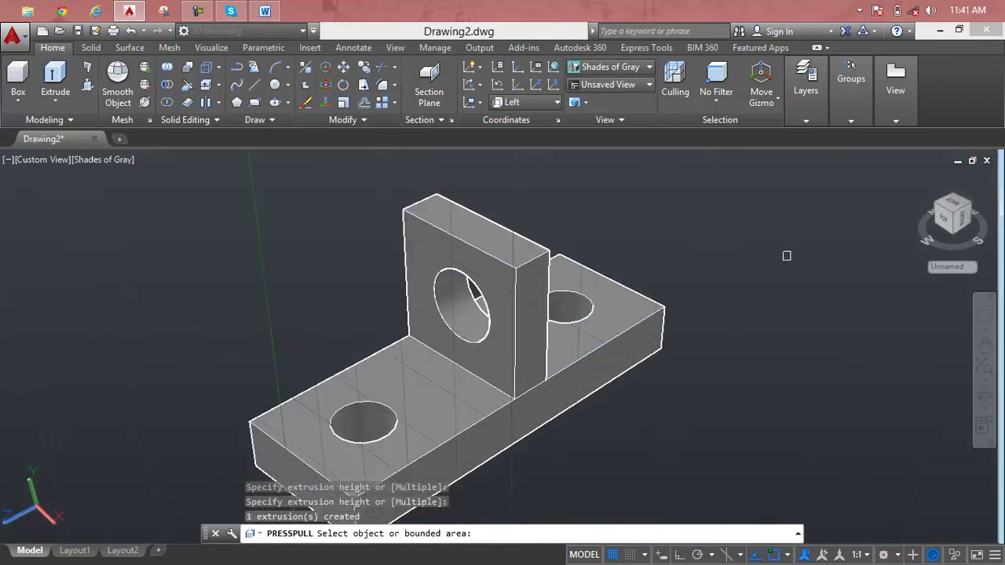
middle_click_drag(788, 250, 671, 326)
key("Escape")
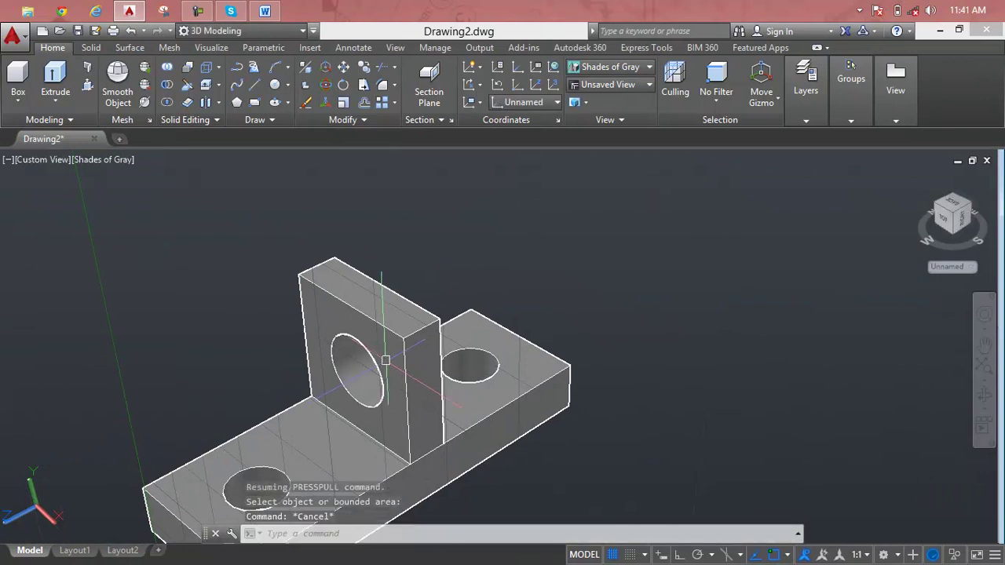
scroll(385, 354, "up", 2)
middle_click_drag(397, 354, 554, 287)
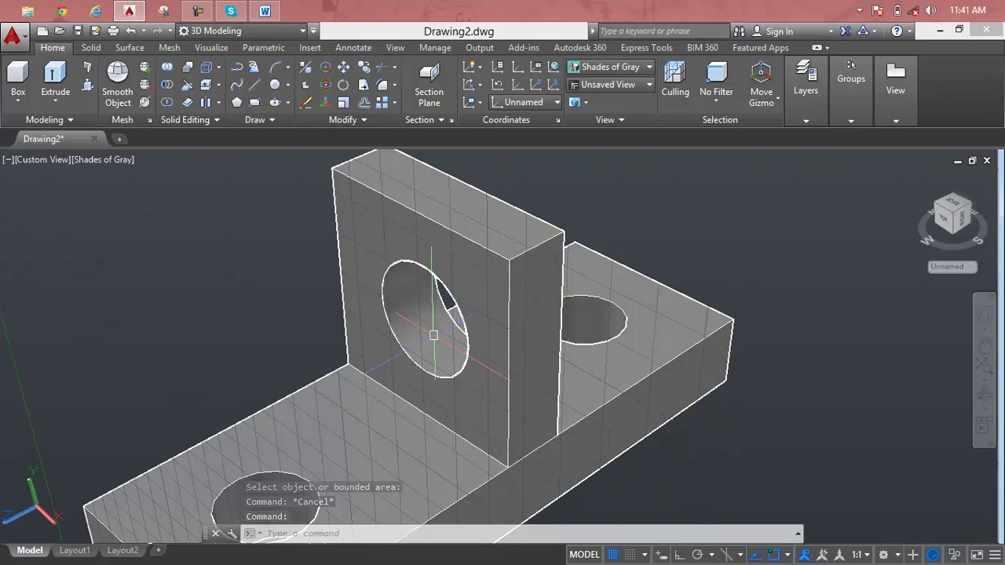
middle_click_drag(433, 335, 429, 370)
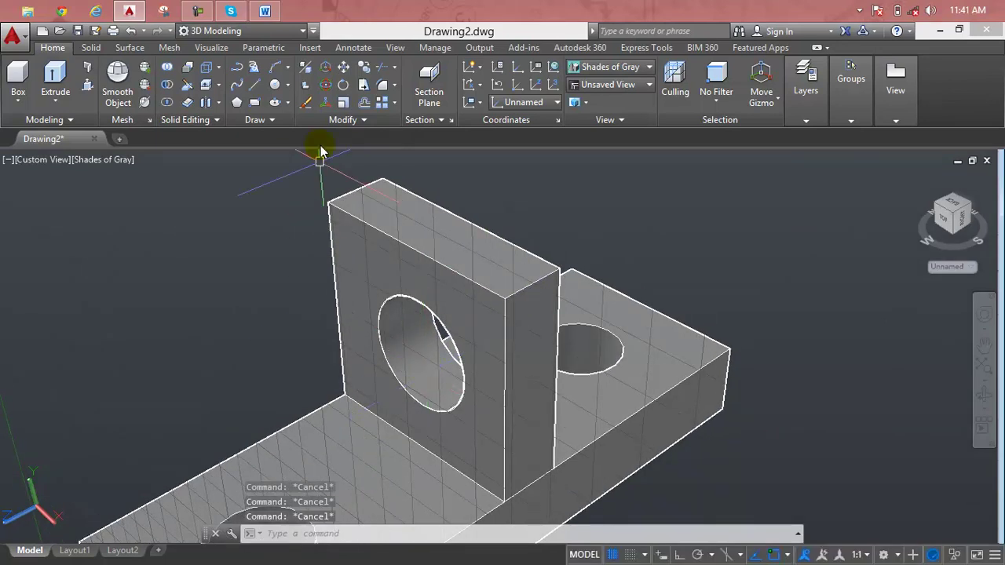
Fillet the upright's top edge with radius 5
left_click(383, 86)
left_click(531, 284)
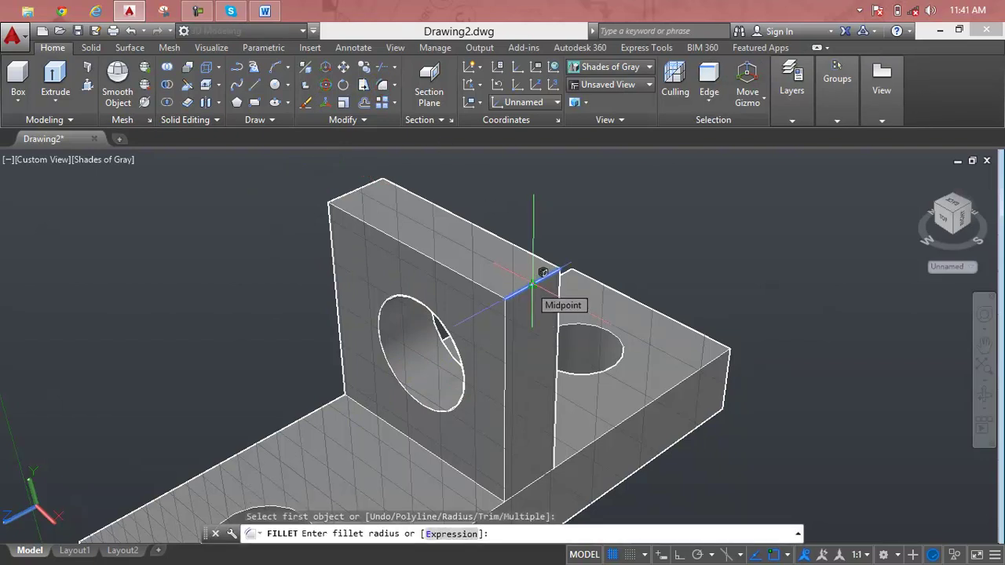
key("Return")
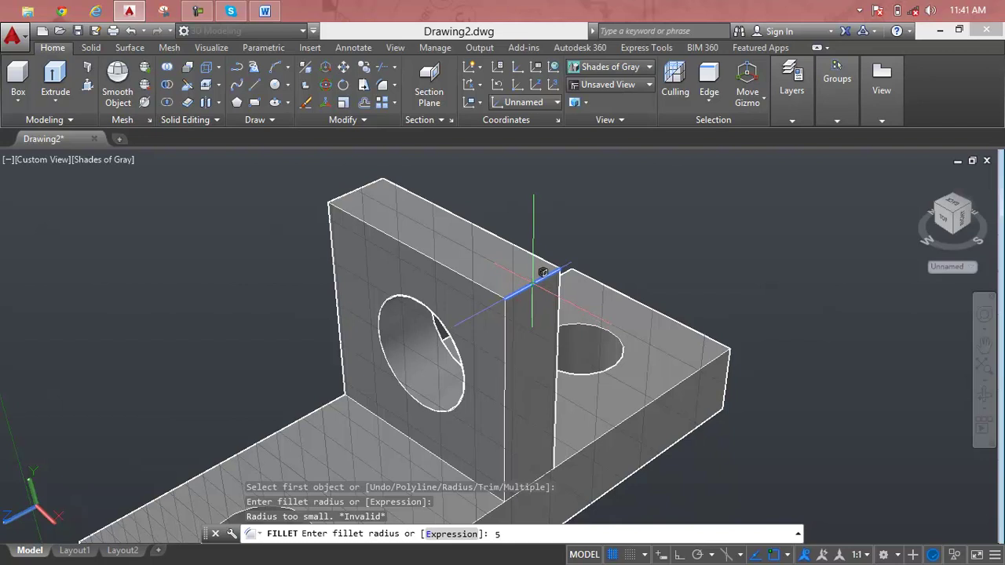
key("Return")
left_click(529, 285)
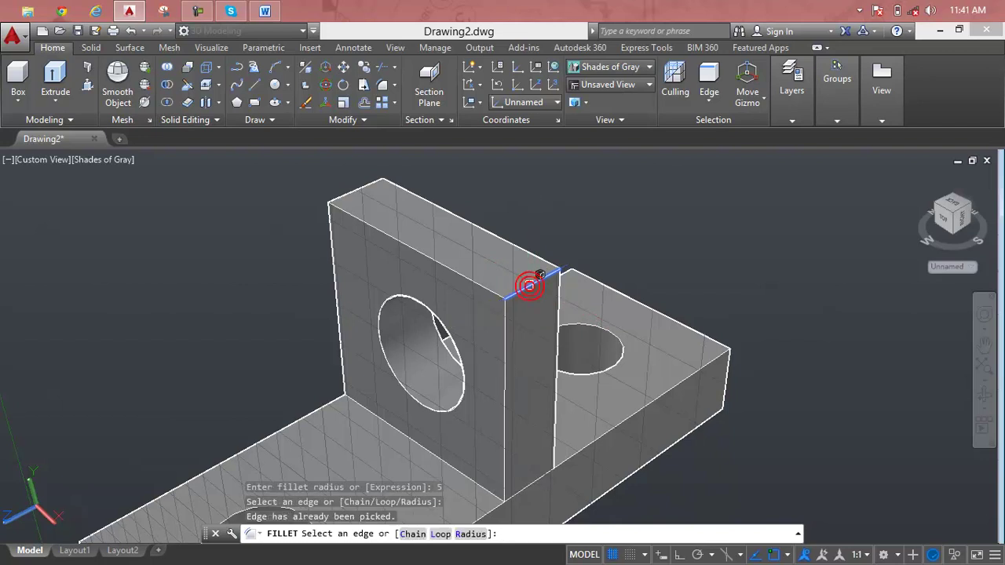
right_click(529, 286)
left_click(547, 289)
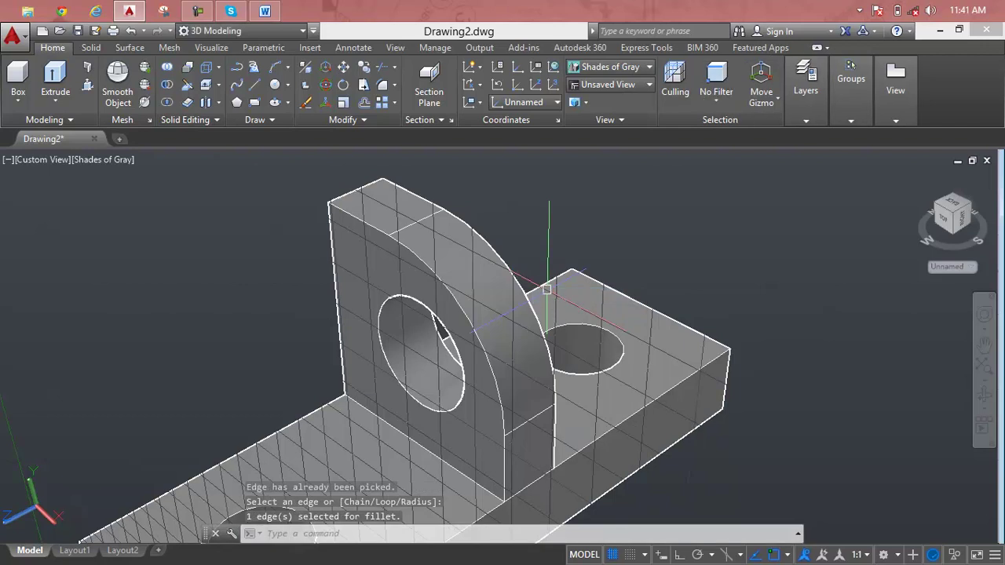
mouse_move(495, 301)
middle_mouse_down("shift")
mouse_move(478, 258)
mouse_move(572, 316)
mouse_move(474, 275)
middle_mouse_up("shift")
Try a second radius-5 fillet on the other top edge
key("Return")
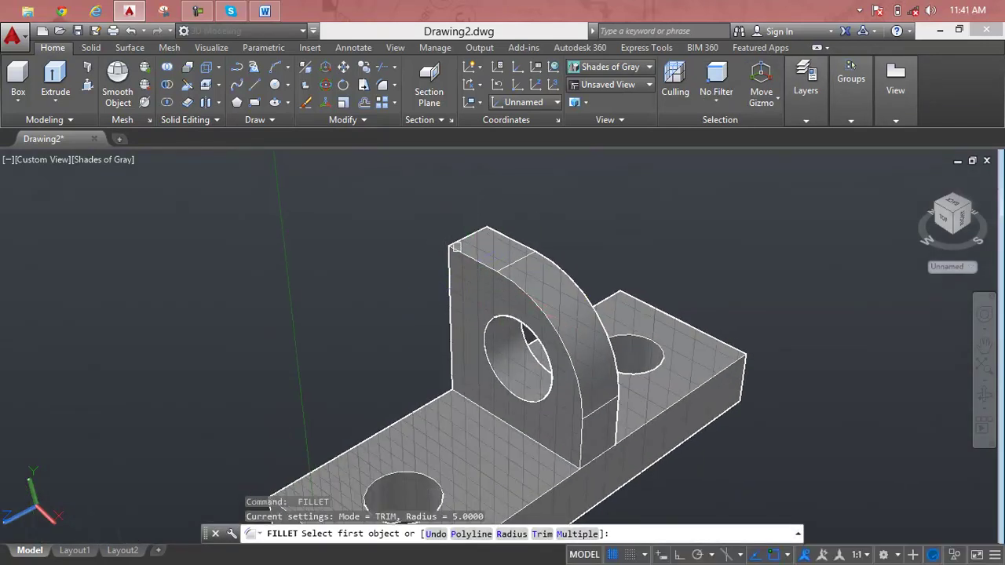
left_click(454, 237)
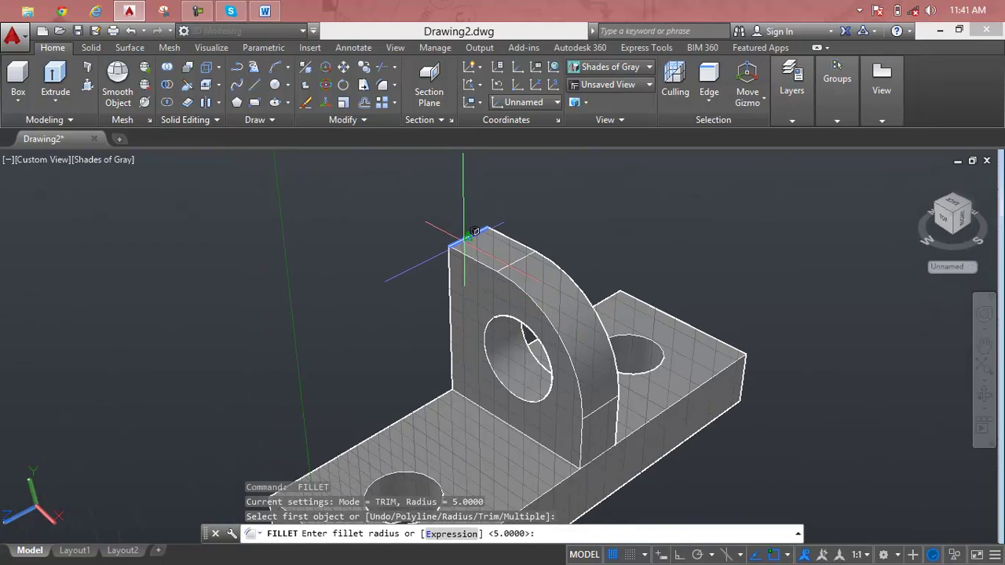
right_click(474, 233)
left_click(491, 253)
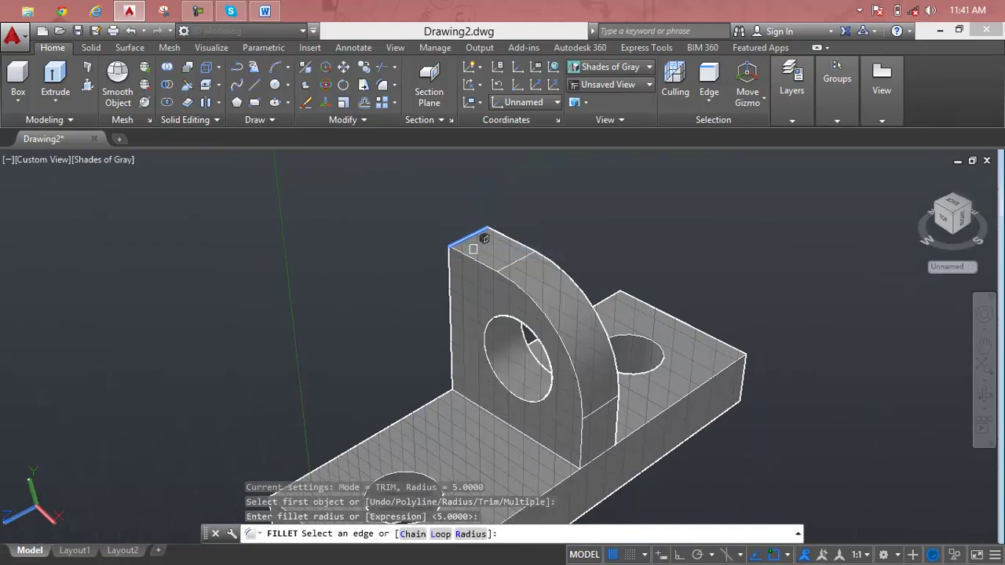
left_click(476, 231)
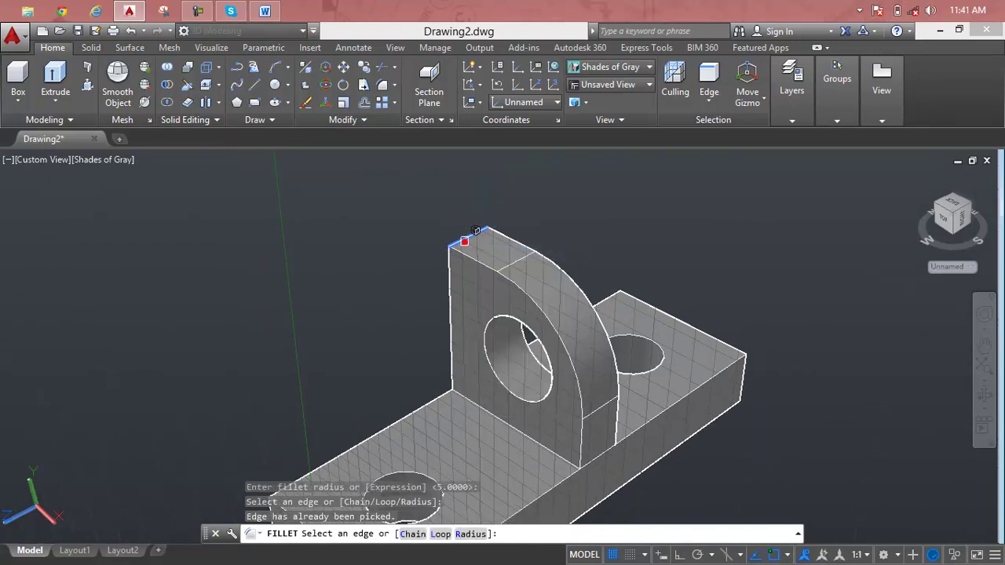
key("Return")
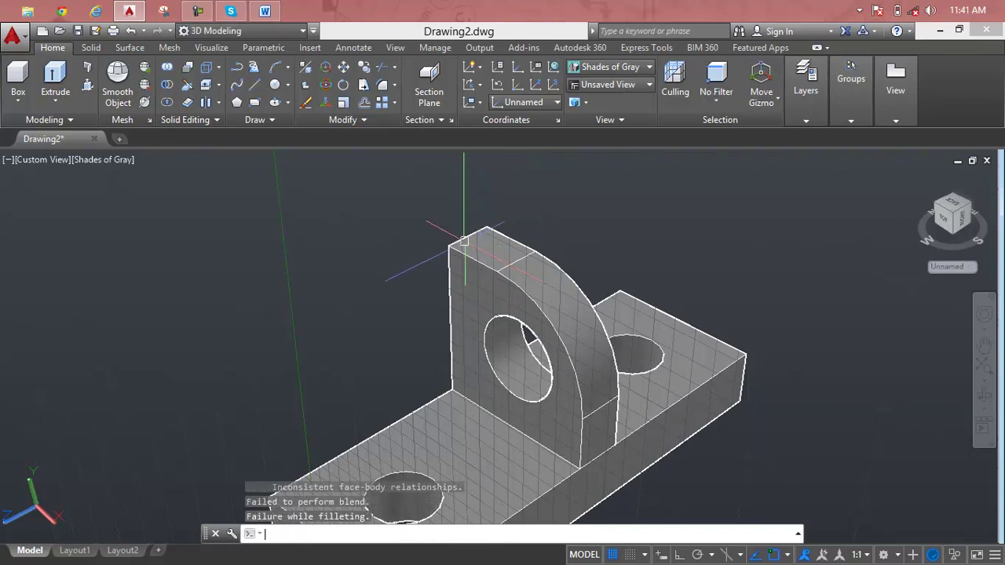
middle_click_drag(464, 241, 475, 259)
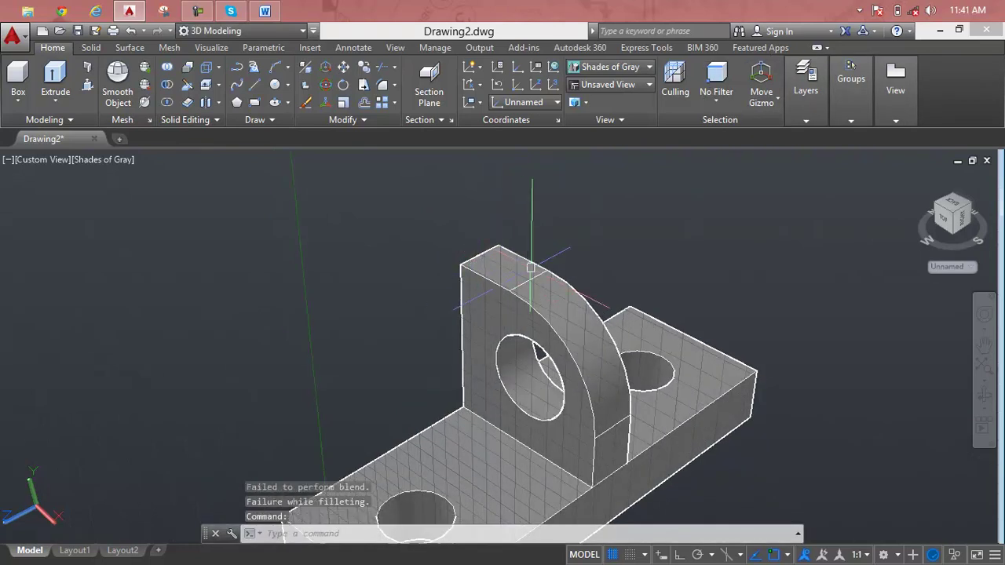
key("Escape")
key("Escape")
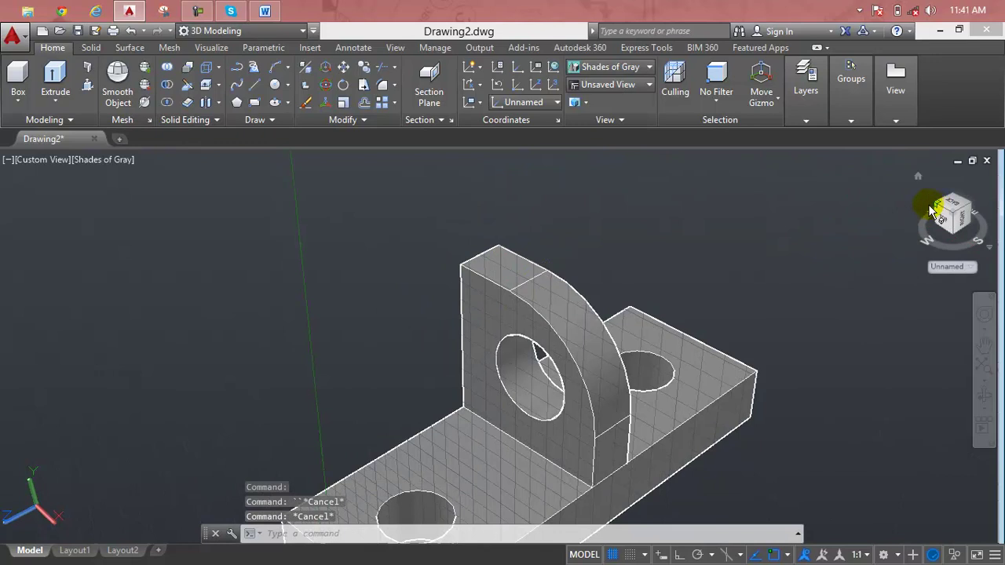
Return to the Home isometric view, reset the UCS to World, and zoom in on the bracket
left_click(916, 181)
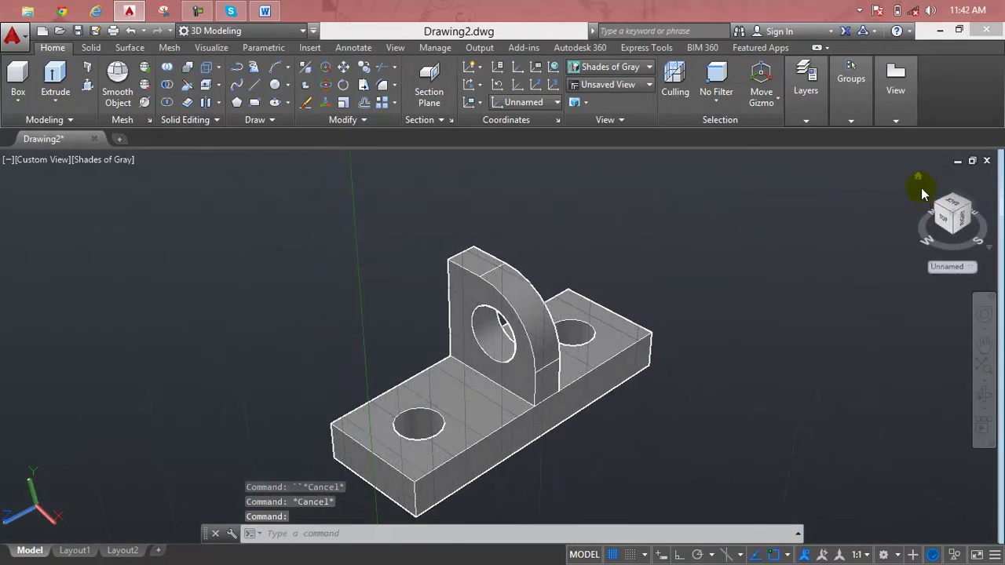
left_click(533, 102)
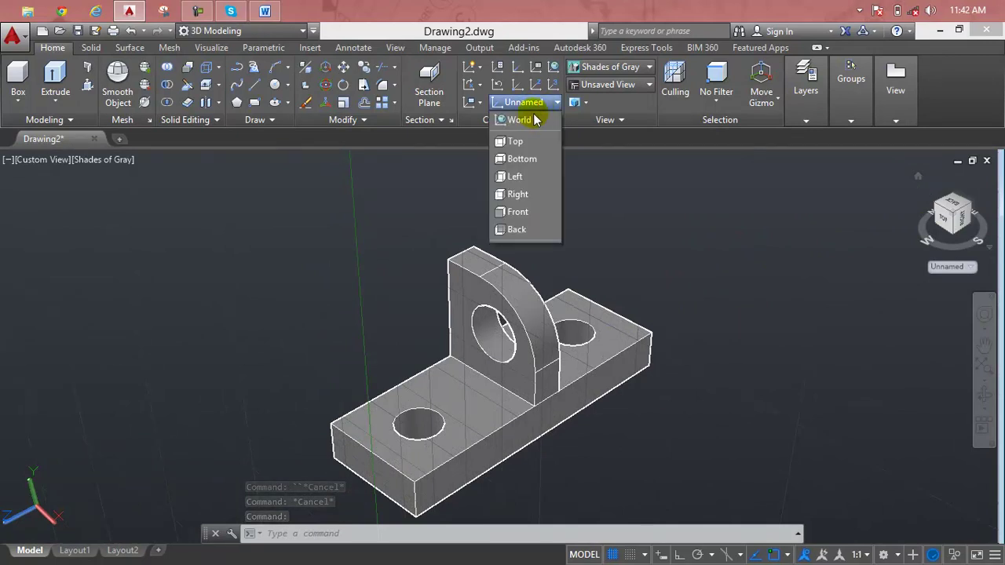
left_click(533, 118)
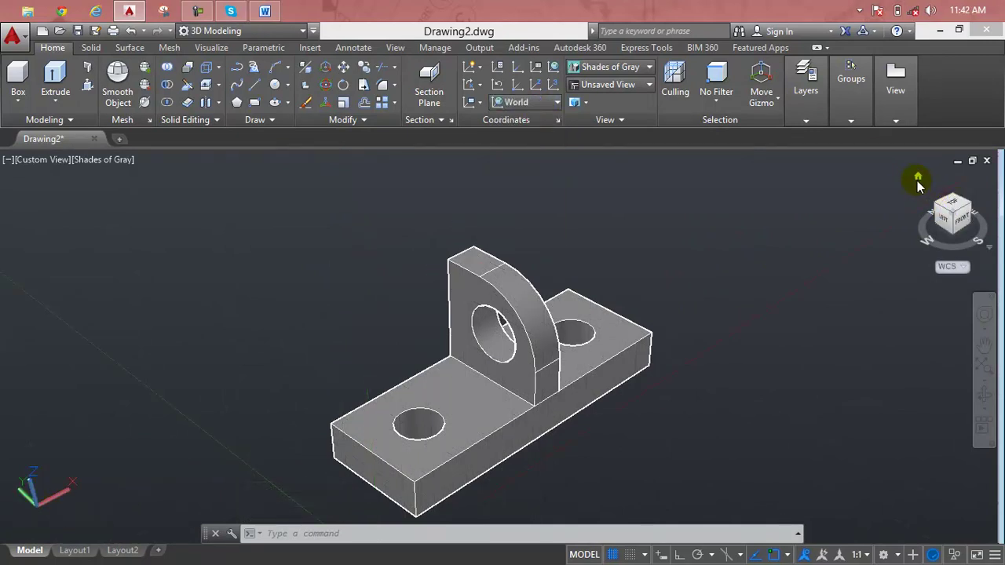
scroll(540, 361, "up", 2)
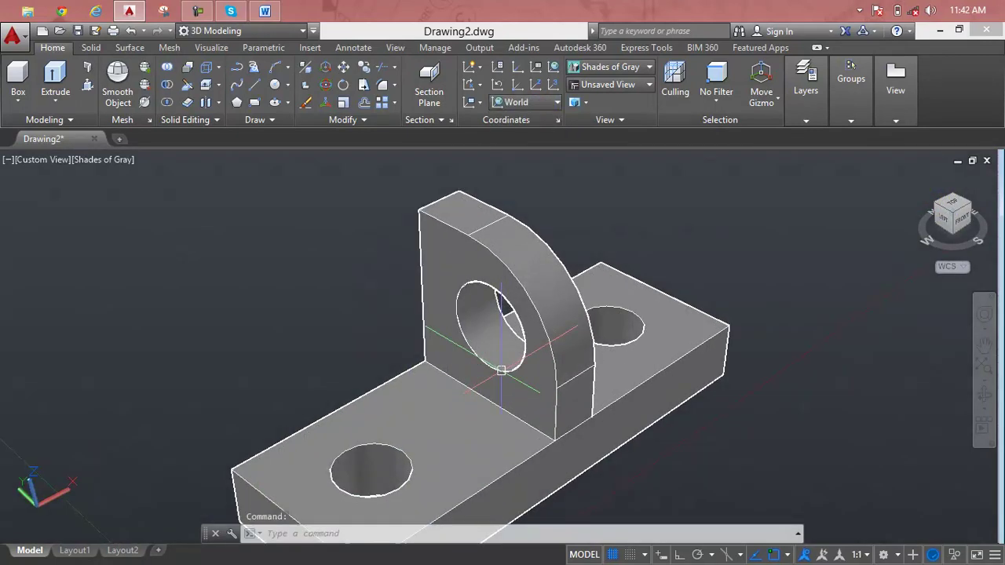
scroll(501, 369, "up", 2)
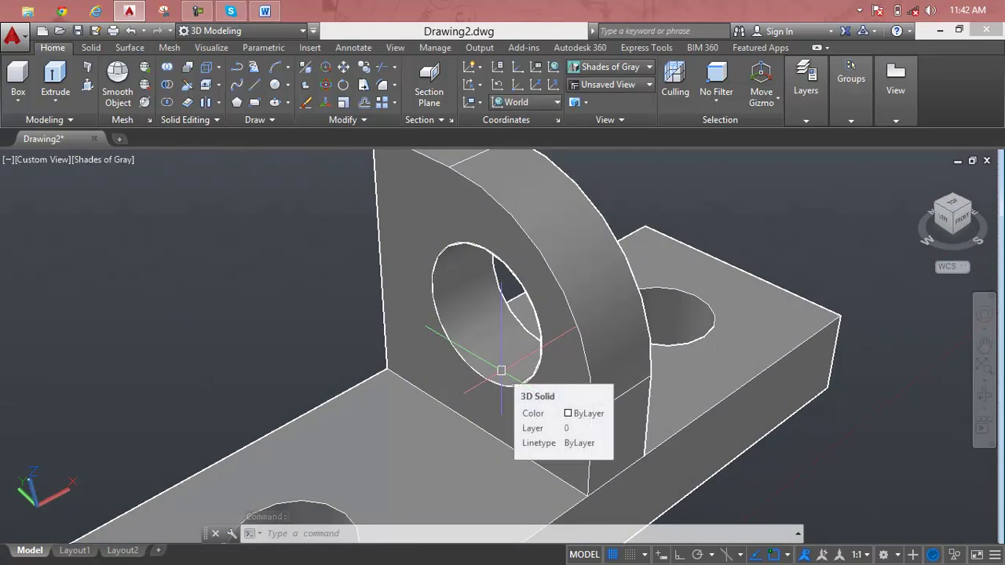
scroll(502, 375, "down", 3)
scroll(476, 381, "up", 1)
scroll(499, 336, "up", 3)
scroll(510, 345, "down", 1)
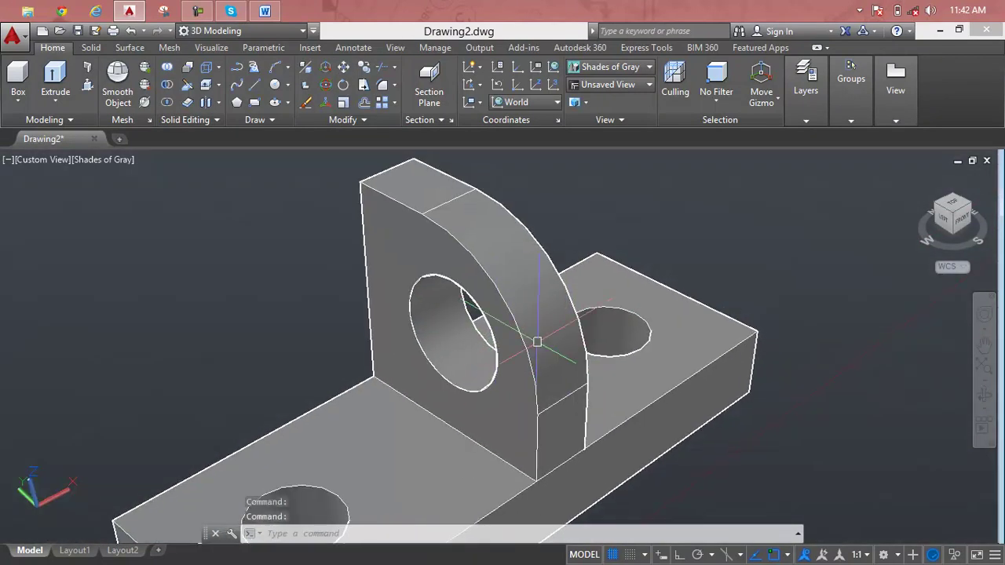
scroll(541, 346, "up", 1)
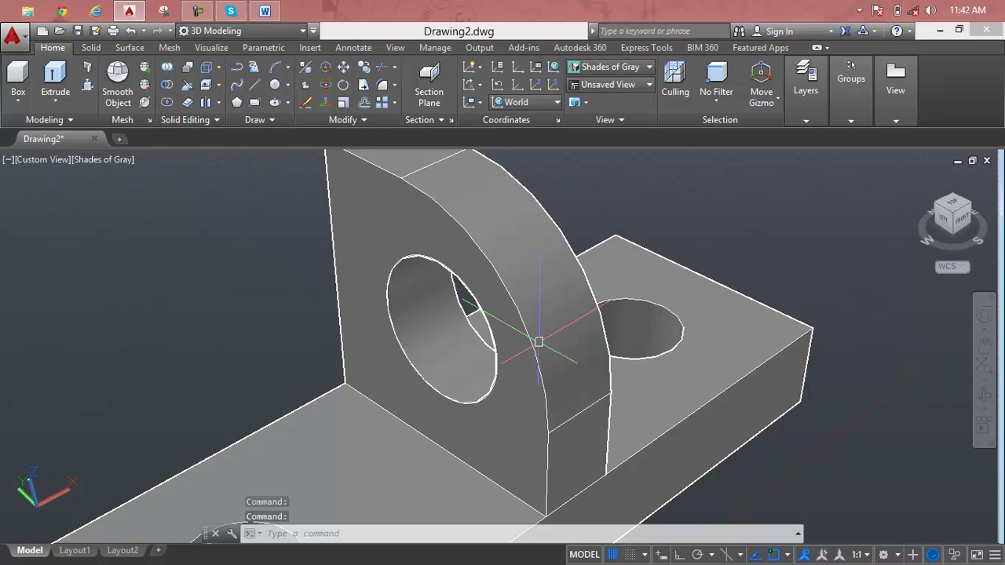
middle_click_drag(536, 341, 549, 372)
scroll(425, 174, "down", 1)
mouse_move(424, 174)
middle_mouse_down()
mouse_move(480, 257)
mouse_move(468, 175)
mouse_move(490, 253)
mouse_move(471, 244)
middle_mouse_up()
scroll(480, 259, "down", 2)
scroll(490, 253, "down", 1)
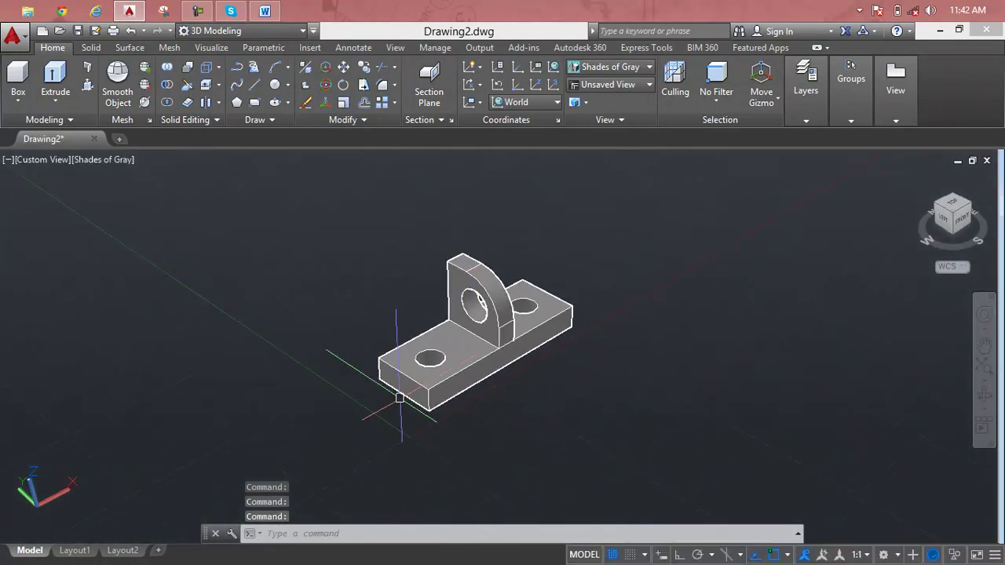
scroll(394, 426, "up", 3)
scroll(399, 388, "up", 1)
middle_click_drag(381, 403, 544, 317)
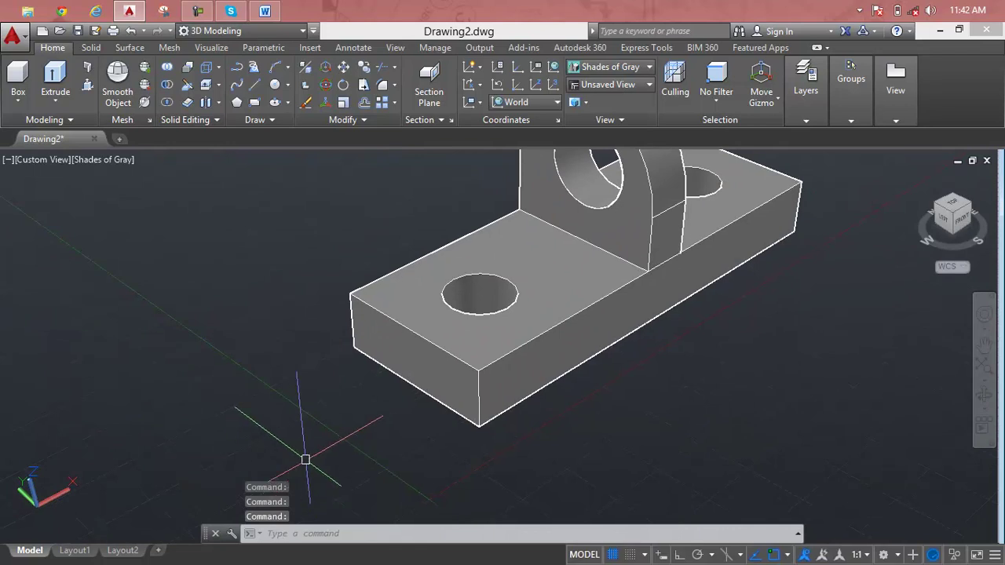
scroll(310, 439, "up", 1)
scroll(324, 392, "up", 1)
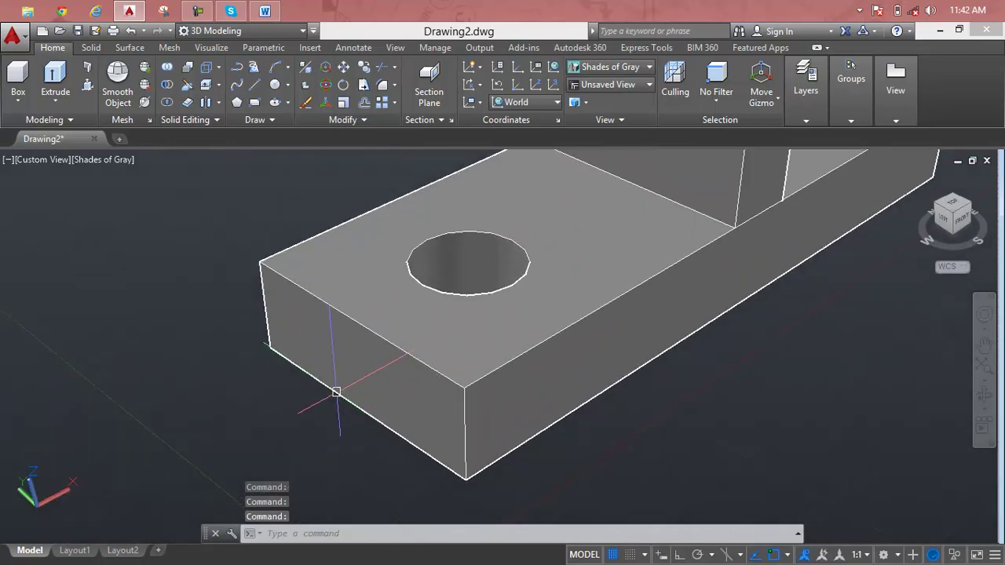
Draw an Ortho-constrained line from the base's bottom edge outward past the bracket
key("Escape")
key("Escape")
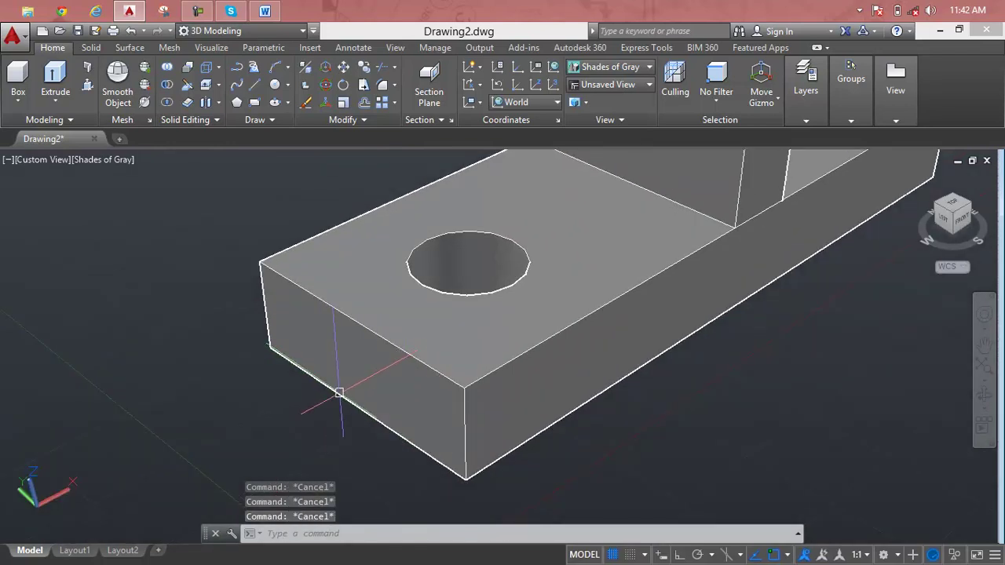
type("l")
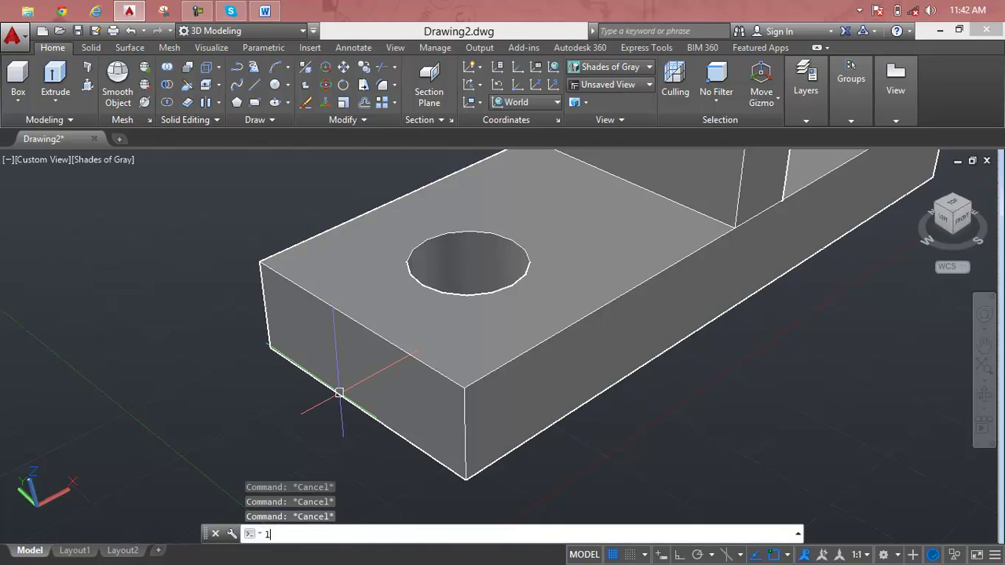
key("Return")
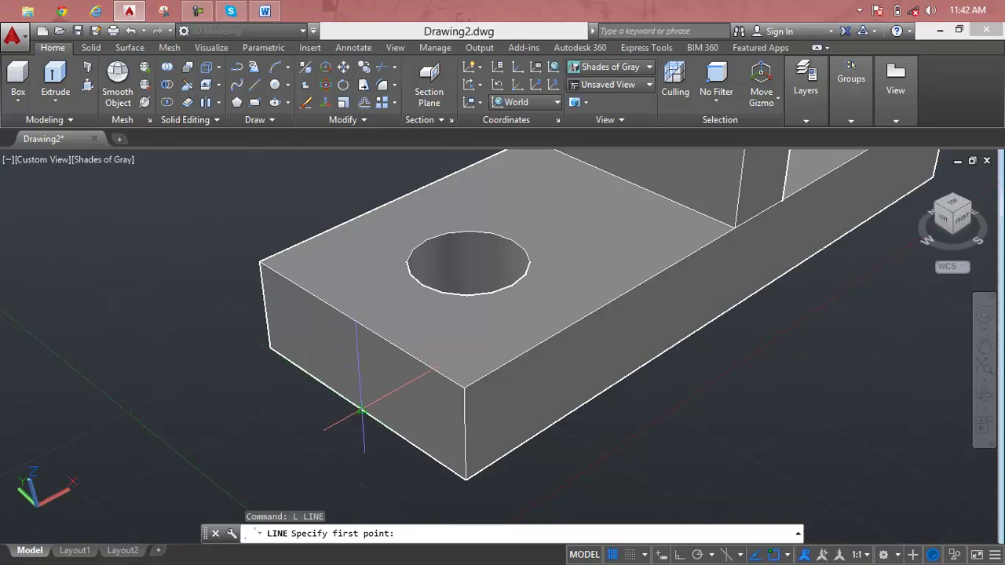
left_click(362, 411)
scroll(361, 408, "down", 3)
middle_click_drag(337, 374, 340, 370)
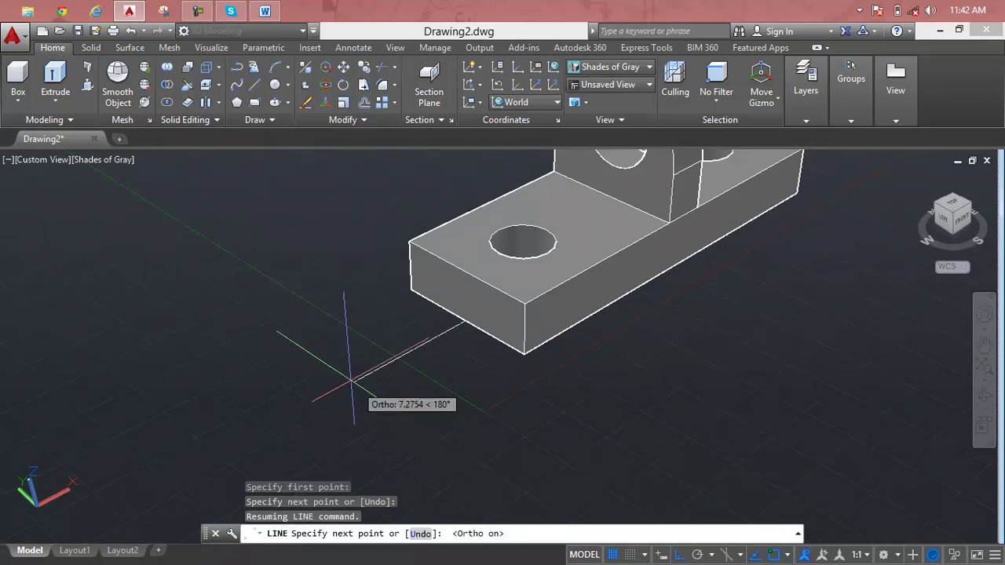
key("F8")
left_click(353, 382)
key("Return")
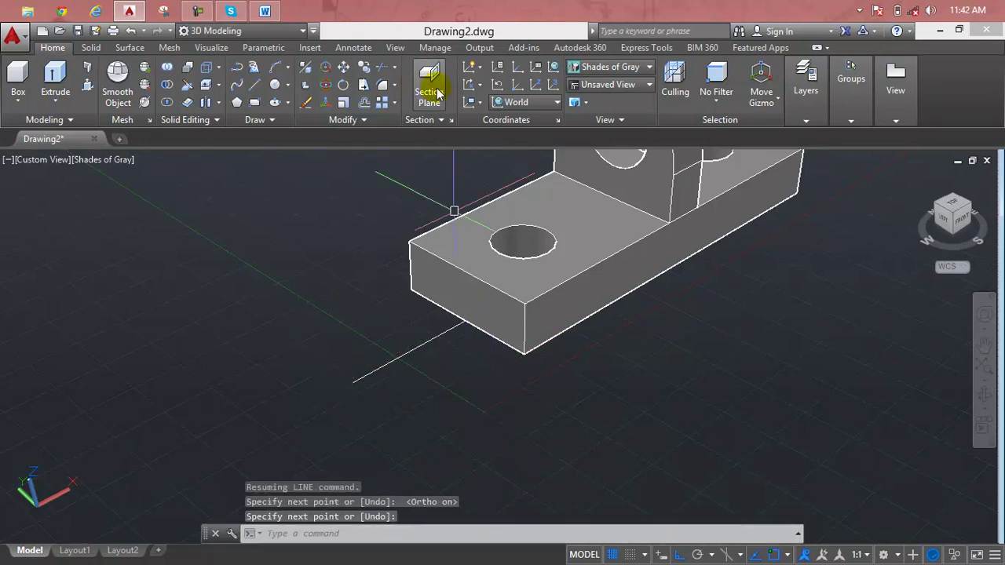
Place a section plane lengthwise through the bracket by picking its first and through points
left_click(436, 94)
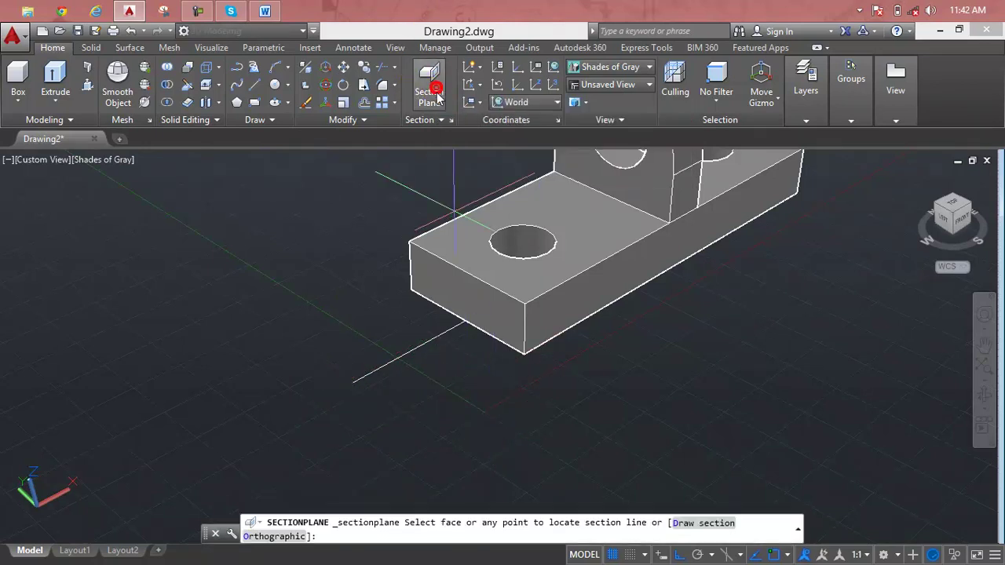
scroll(450, 329, "up", 3)
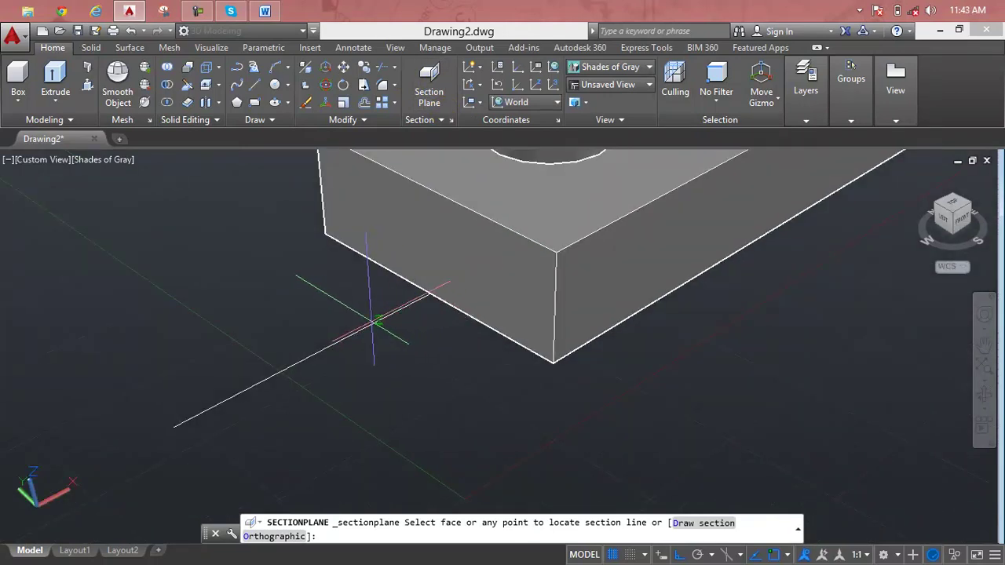
left_click(368, 315)
scroll(573, 265, "down", 3)
scroll(563, 285, "down", 3)
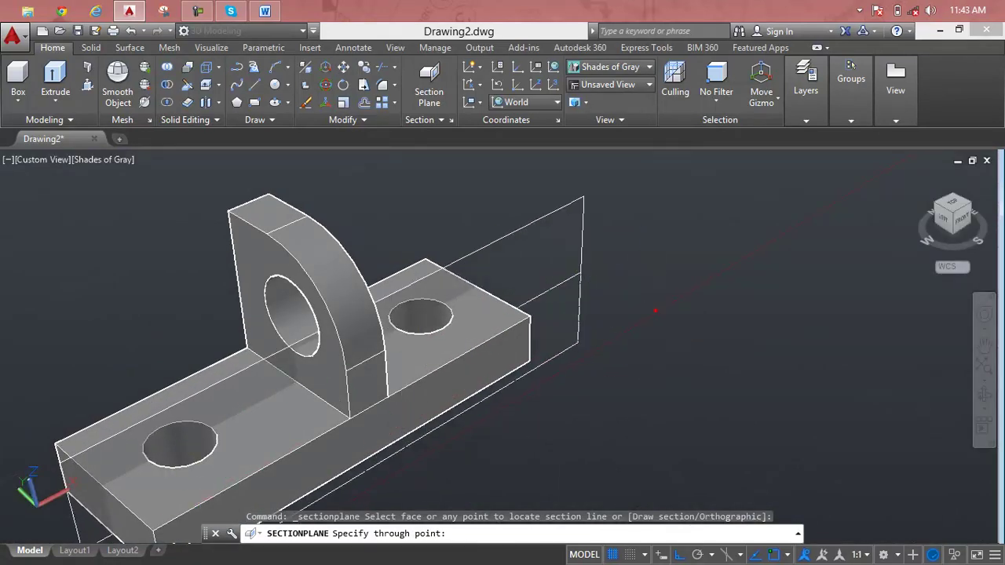
left_click(655, 312)
scroll(655, 310, "down", 3)
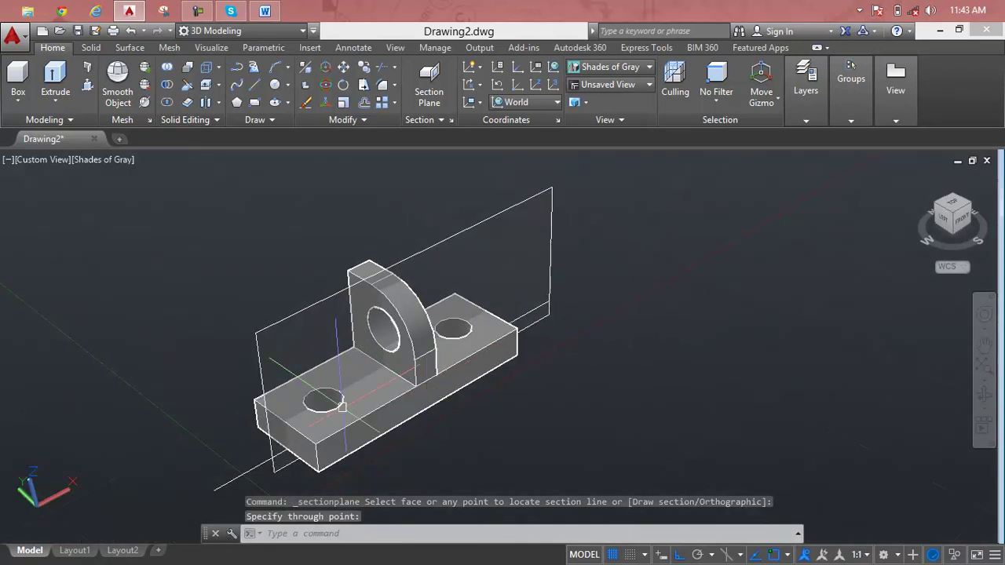
scroll(222, 430, "up", 1)
scroll(222, 430, "up", 2)
mouse_move(230, 420)
middle_mouse_down()
mouse_move(523, 392)
mouse_move(578, 330)
middle_mouse_up()
scroll(584, 324, "down", 1)
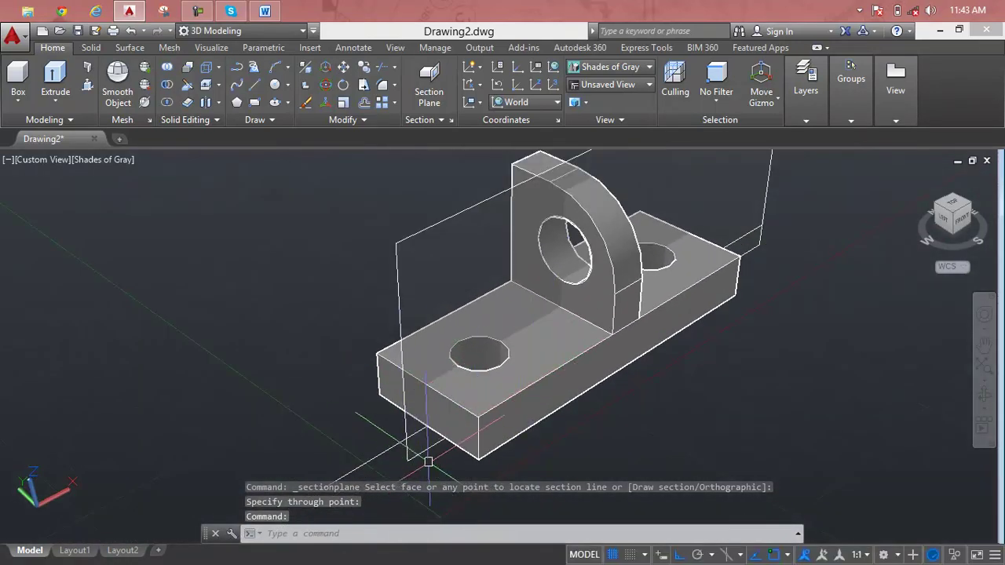
scroll(480, 424, "down", 1)
mouse_move(502, 415)
middle_mouse_down()
mouse_move(387, 491)
mouse_move(382, 366)
mouse_move(359, 388)
middle_mouse_up()
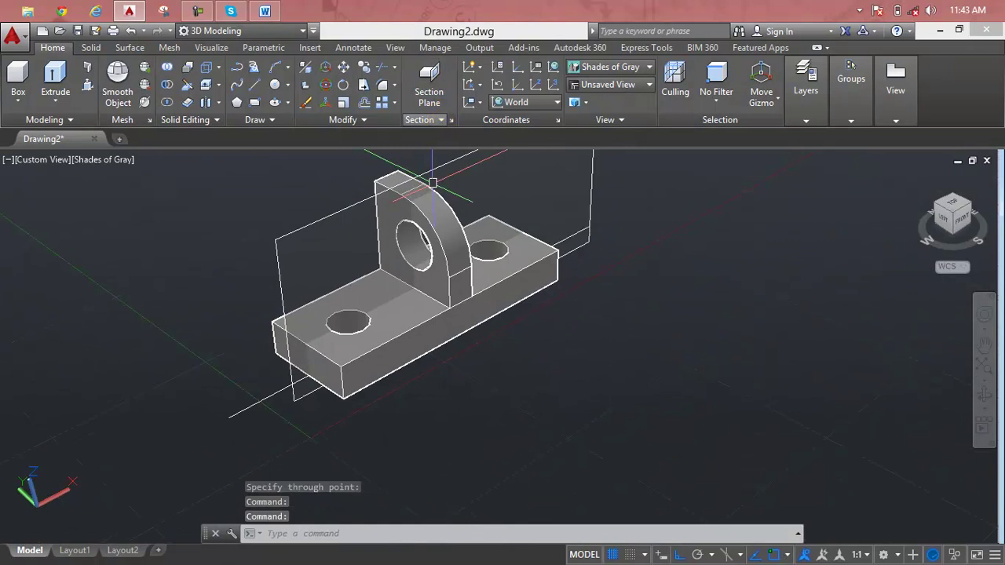
Preview the bracket cut with Live Section on the plane, then undo it
left_click(439, 120)
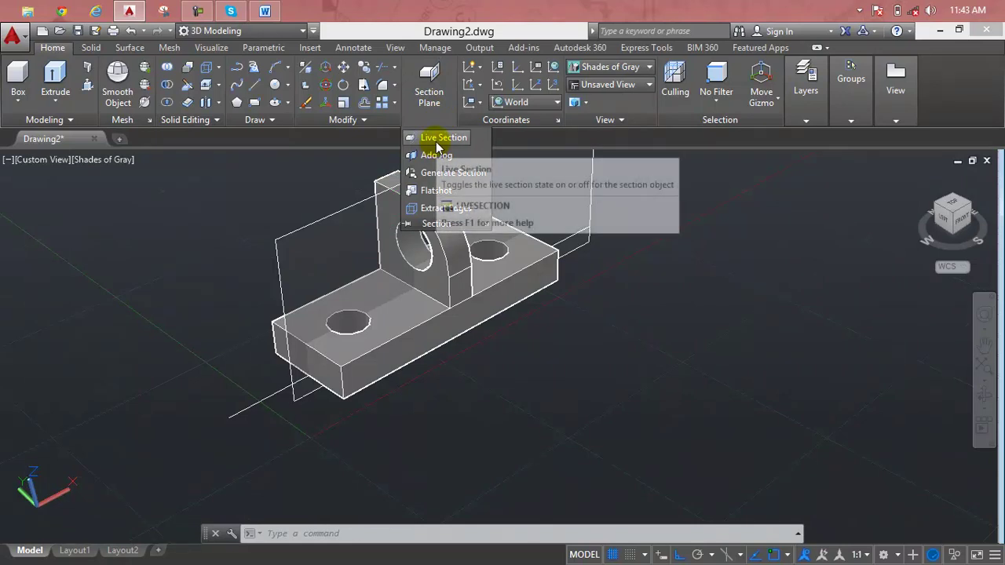
left_click(437, 138)
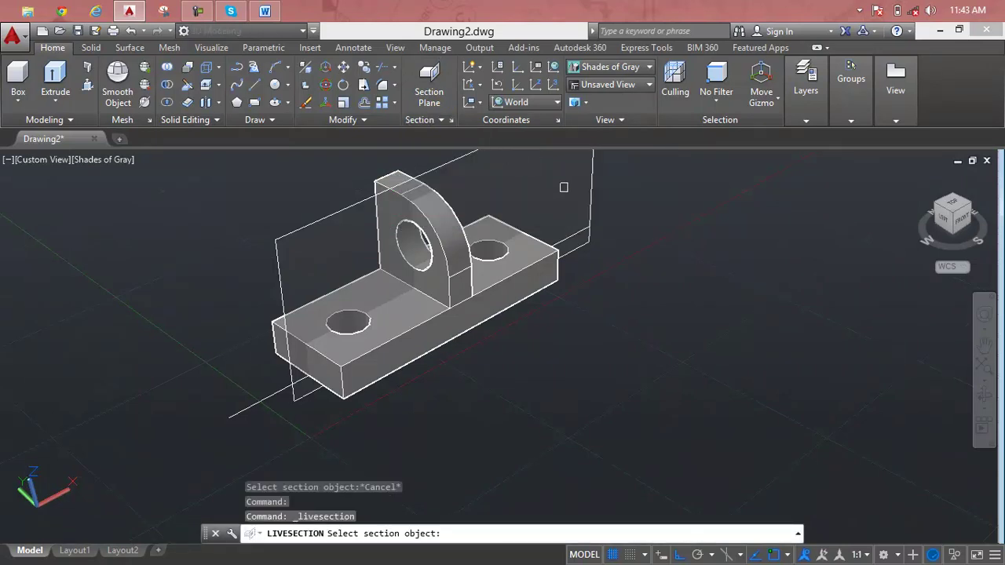
scroll(563, 188, "down", 2)
middle_click_drag(563, 189, 560, 253)
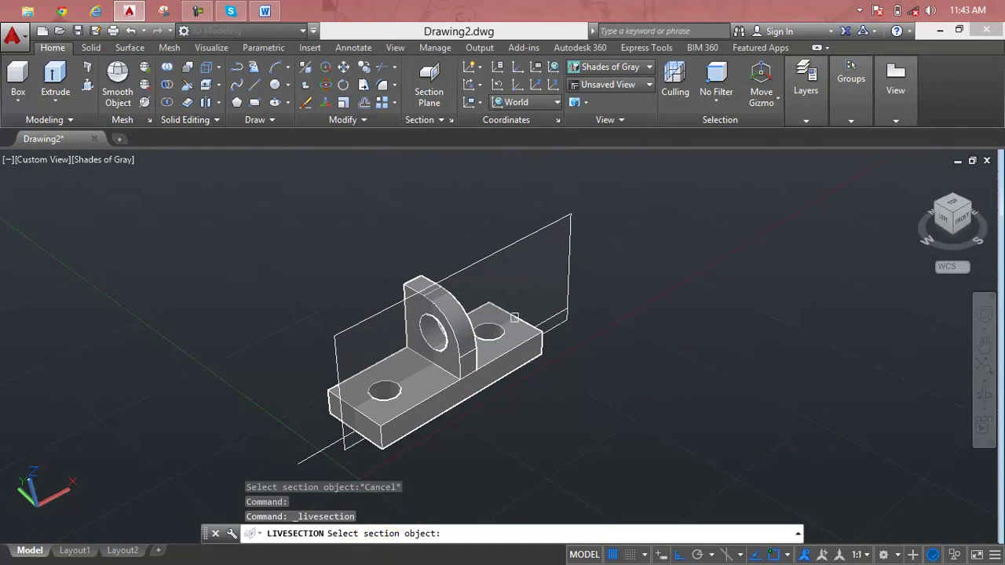
left_click(527, 296)
scroll(396, 390, "up", 2)
scroll(396, 390, "up", 3)
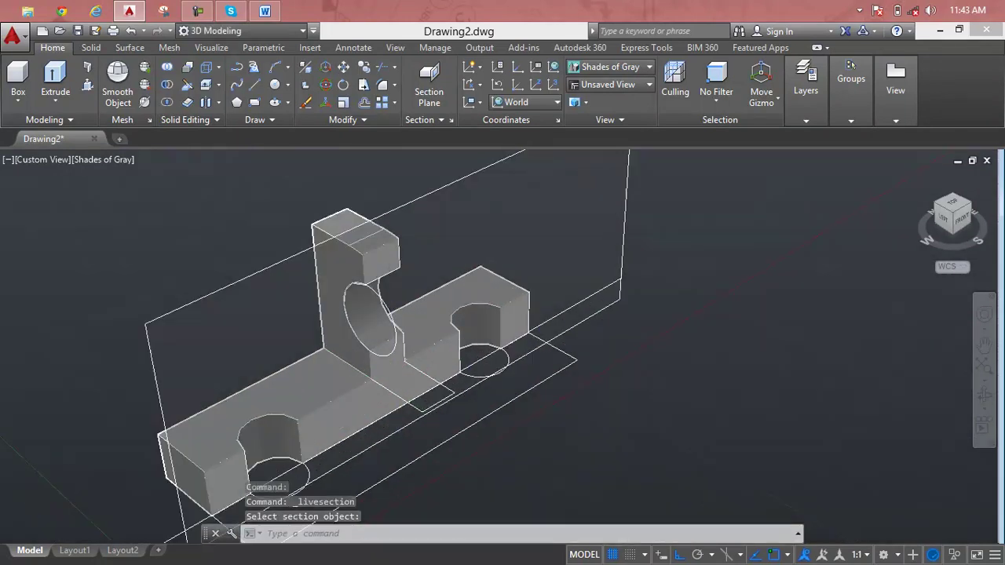
scroll(396, 390, "up", 1)
scroll(396, 390, "up", 1)
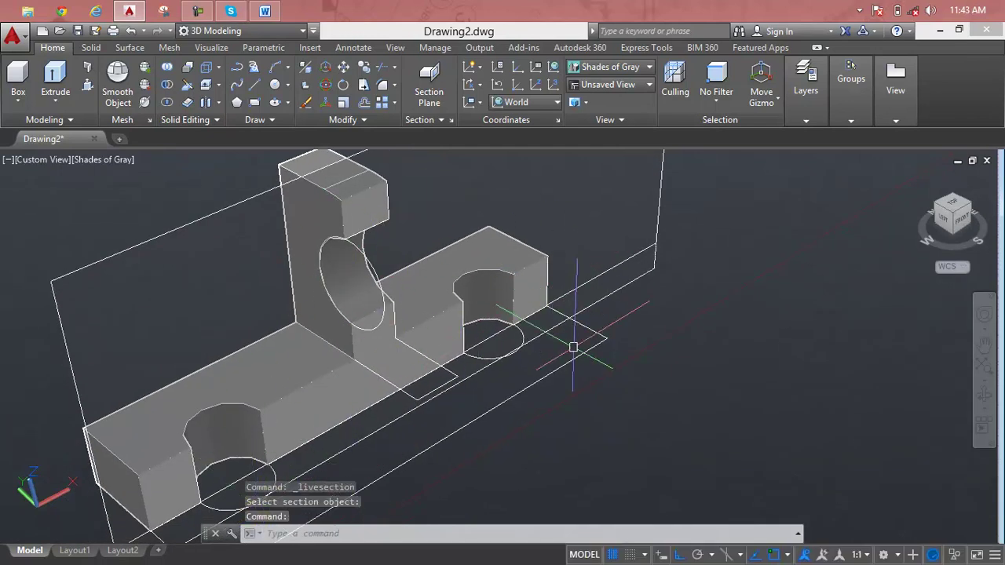
scroll(382, 426, "down", 2)
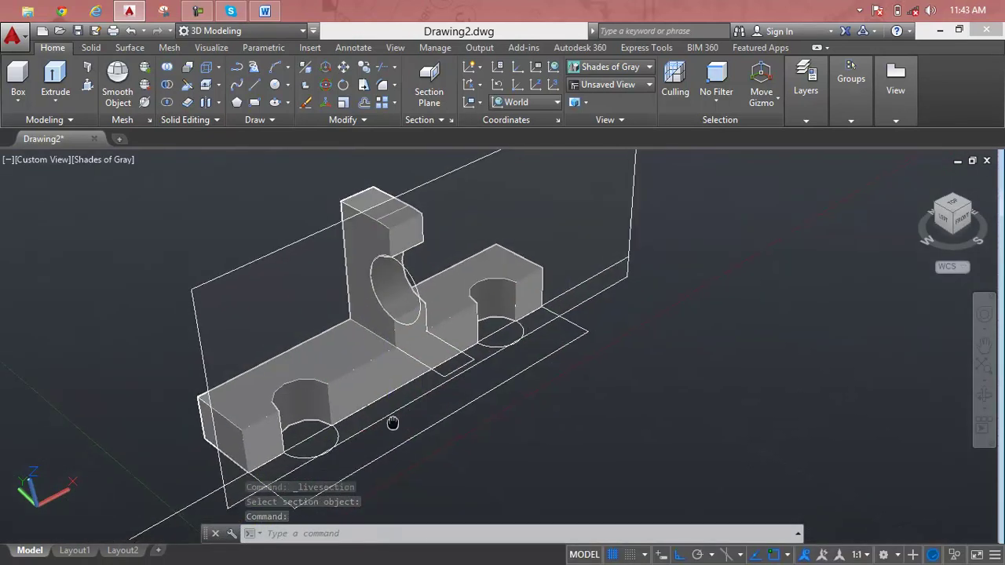
middle_click_drag(393, 422, 443, 326)
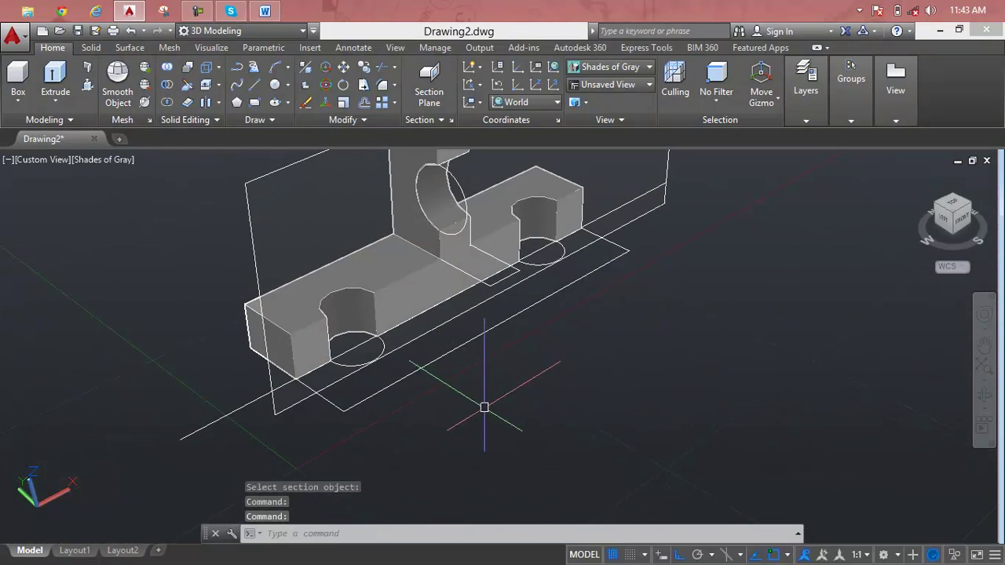
middle_click_drag(483, 407, 440, 442, "shift")
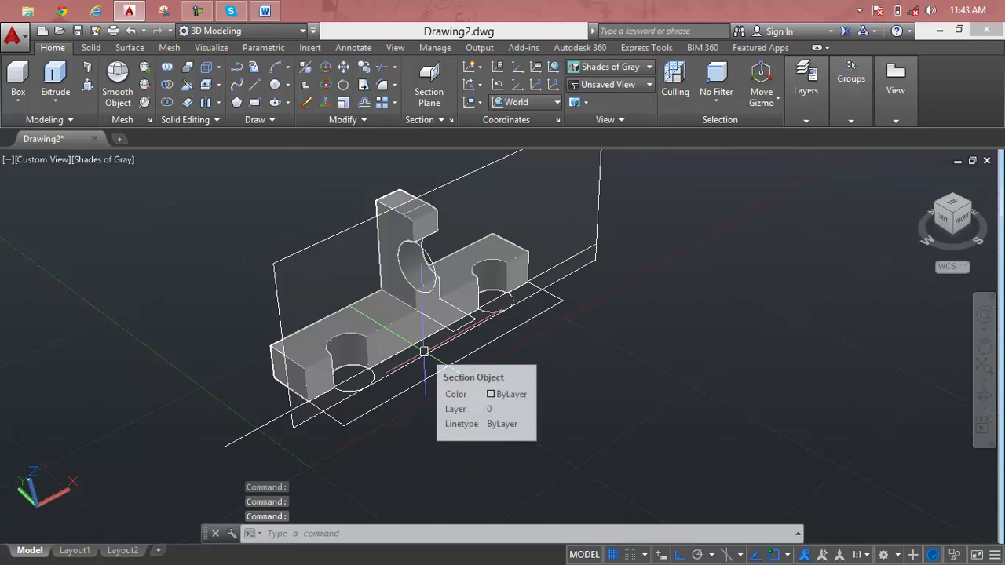
scroll(423, 352, "up", 1)
scroll(424, 352, "up", 1)
scroll(424, 352, "up", 1)
key("ctrl+z")
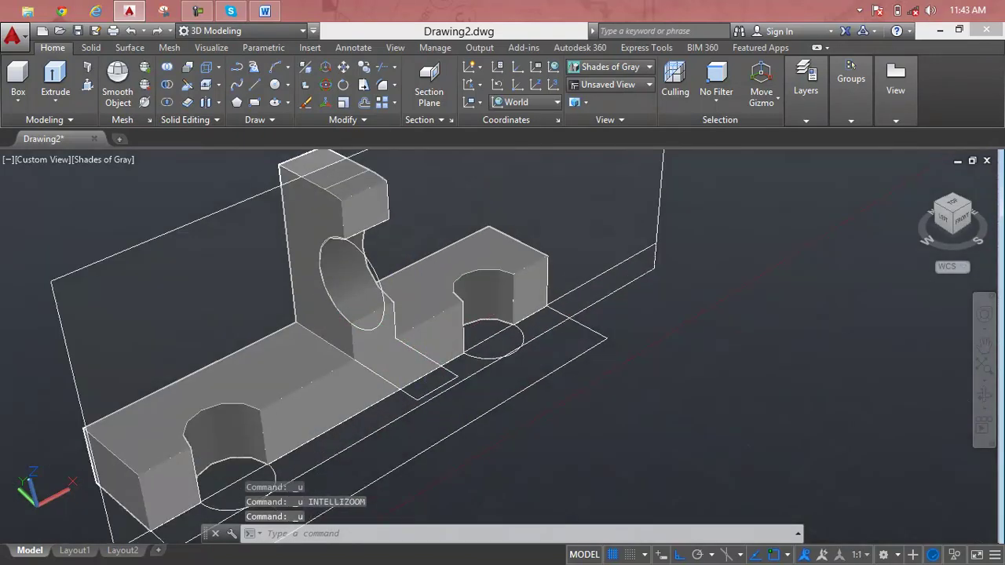
key("ctrl+z")
key("ctrl+z")
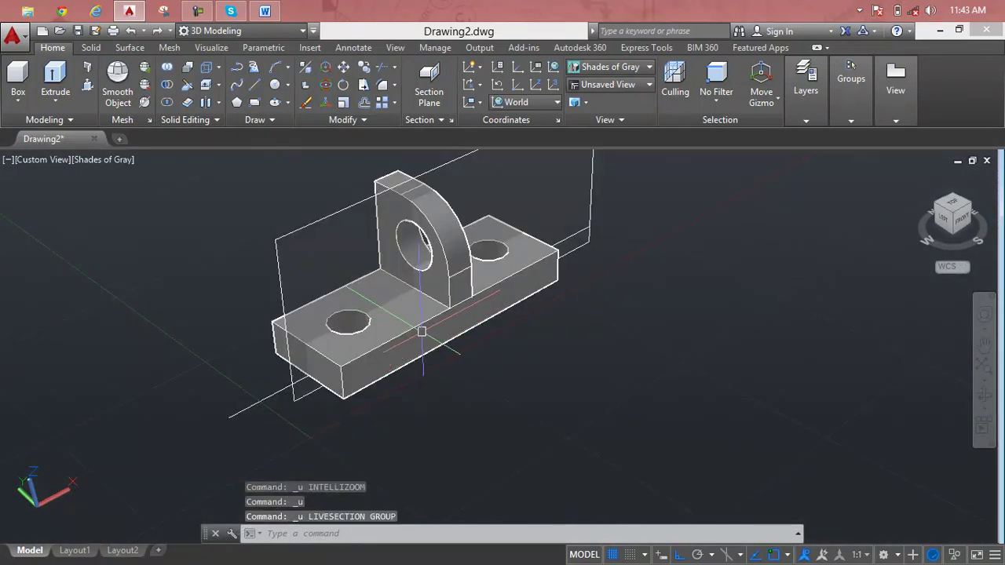
Erase the construction line below the bracket
mouse_move(424, 352)
middle_mouse_down("shift")
mouse_move(417, 336)
mouse_move(294, 366)
middle_mouse_up("shift")
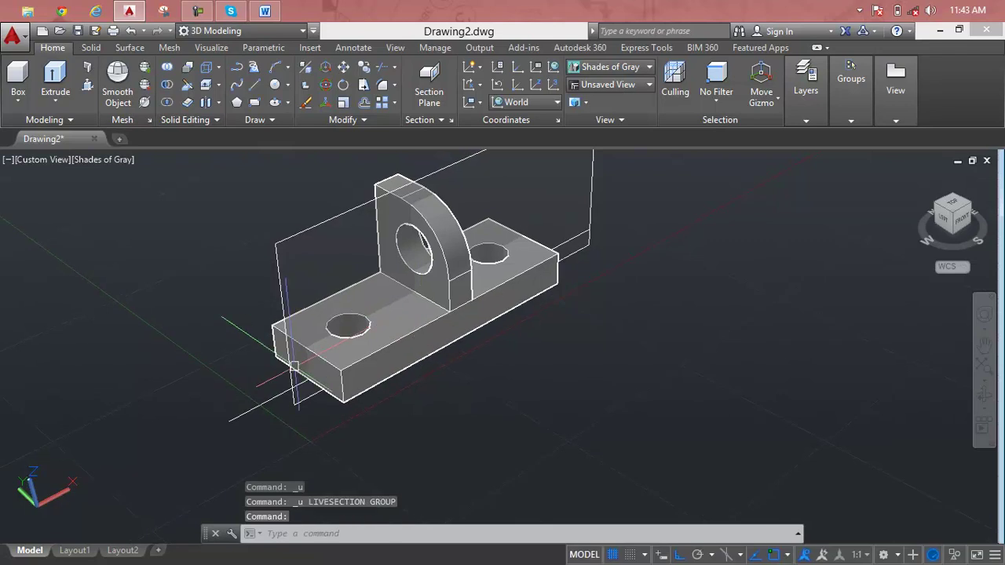
left_click(261, 401)
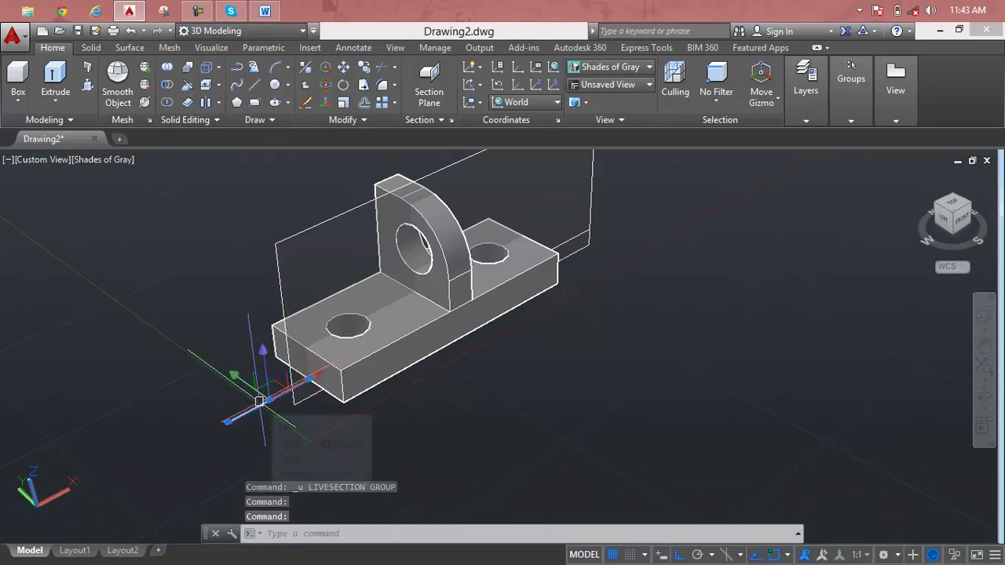
key("Delete")
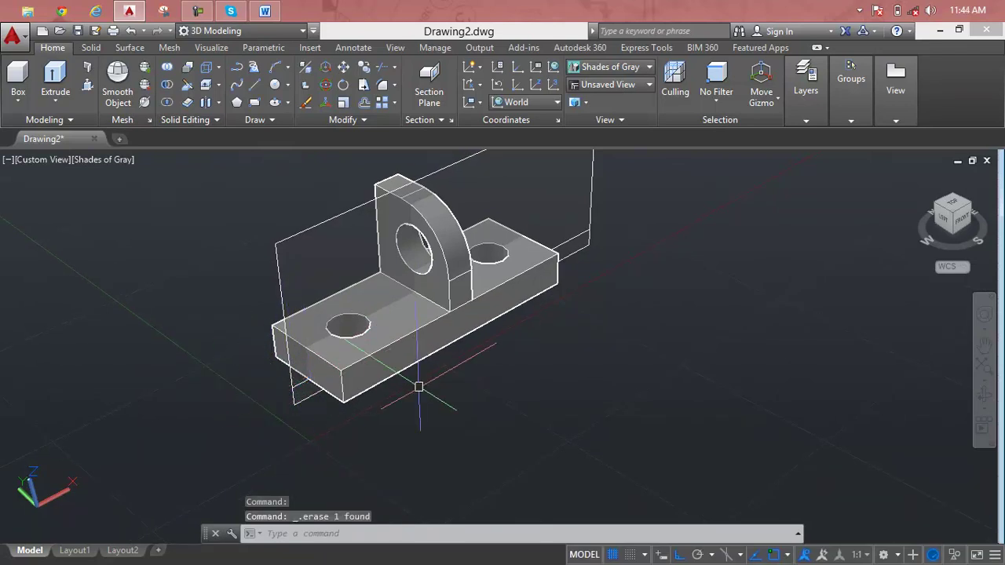
middle_click_drag(487, 202, 442, 273)
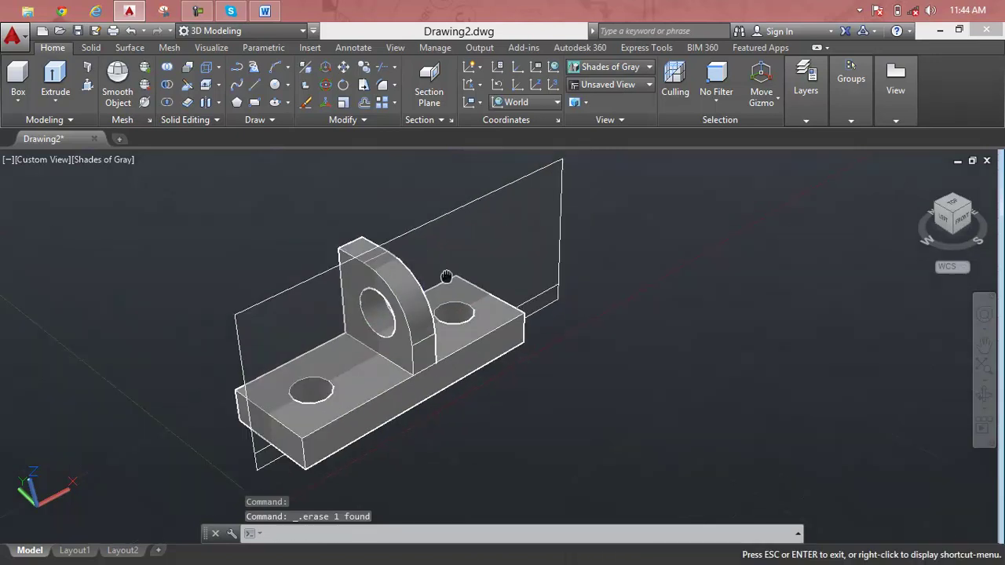
Add a jog at the section plane's end point, then undo it
left_click(440, 121)
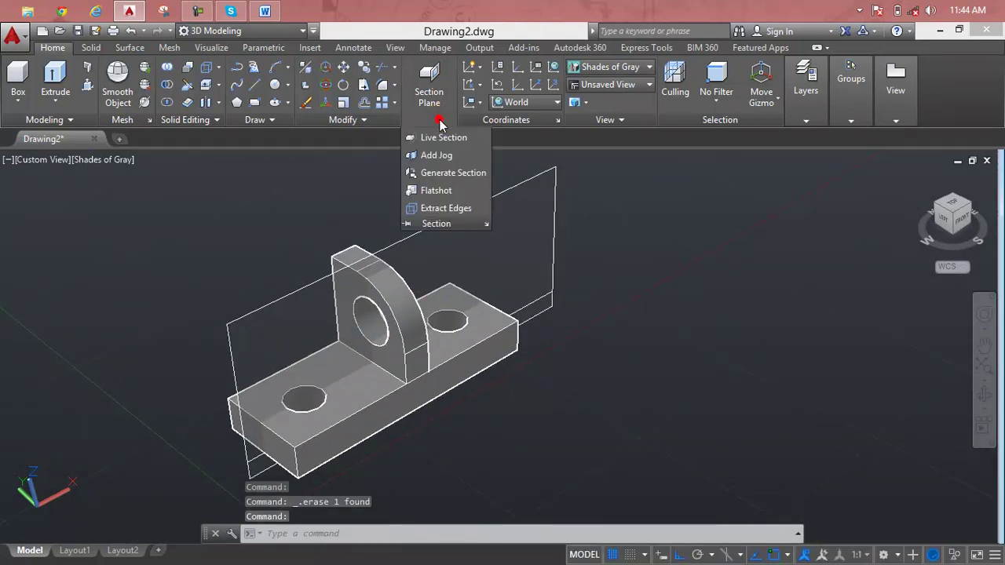
left_click(444, 161)
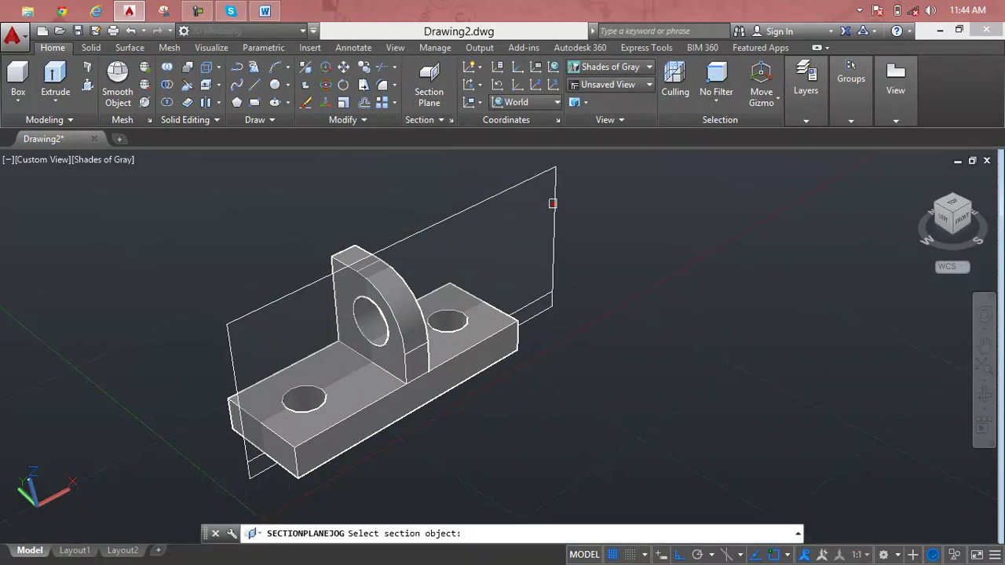
left_click(552, 203)
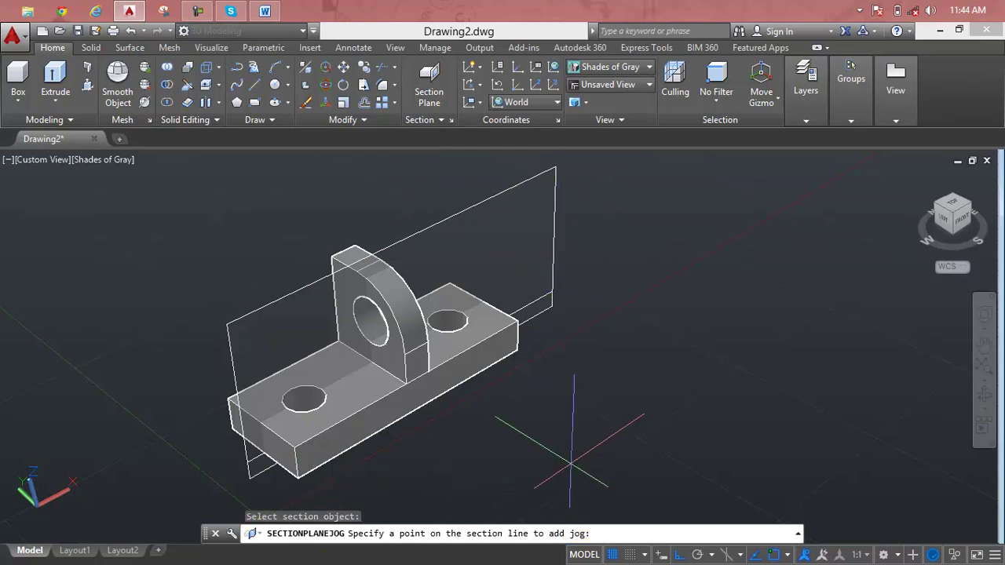
middle_click_drag(549, 433, 518, 381)
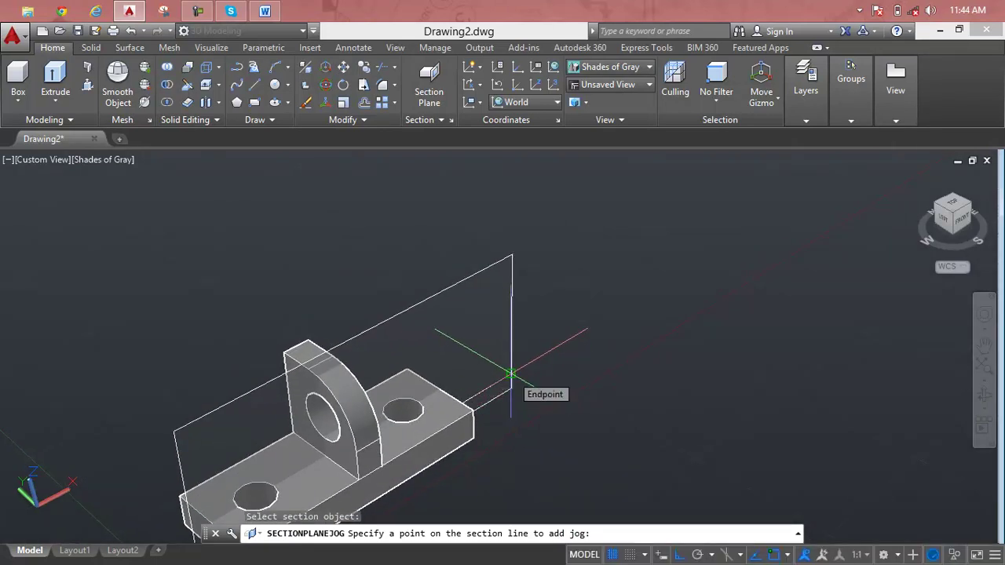
left_click(511, 373)
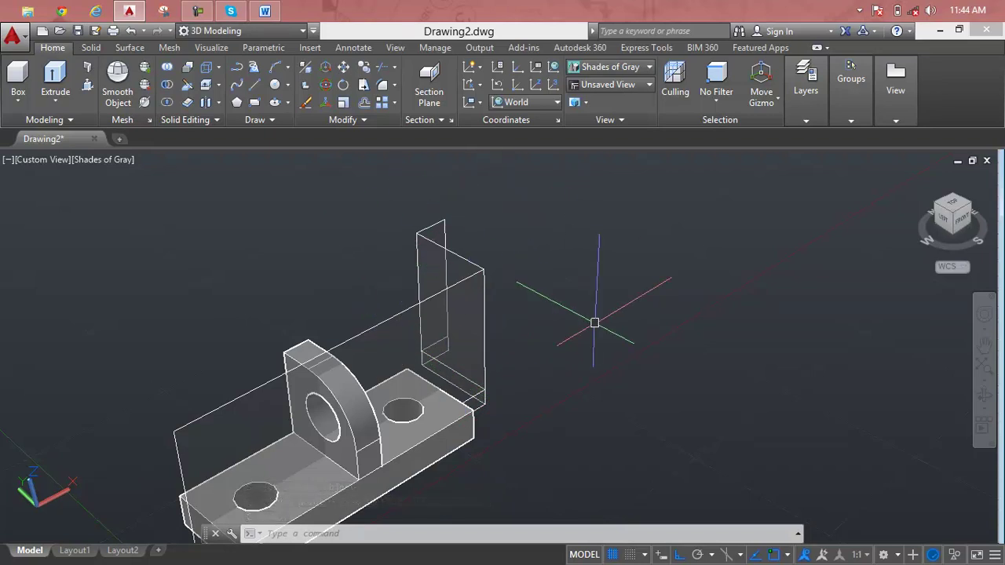
key("ctrl+z")
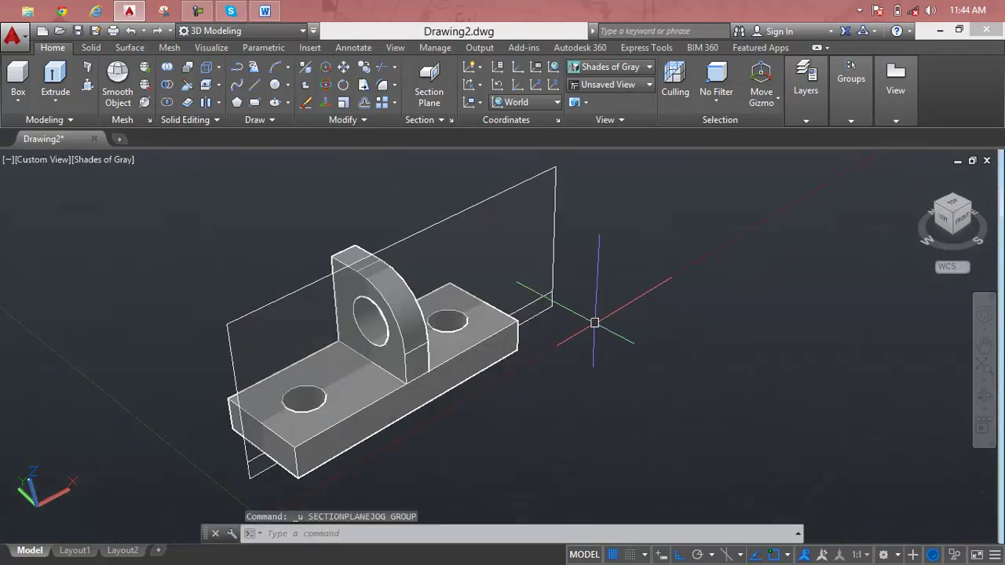
left_click(439, 122)
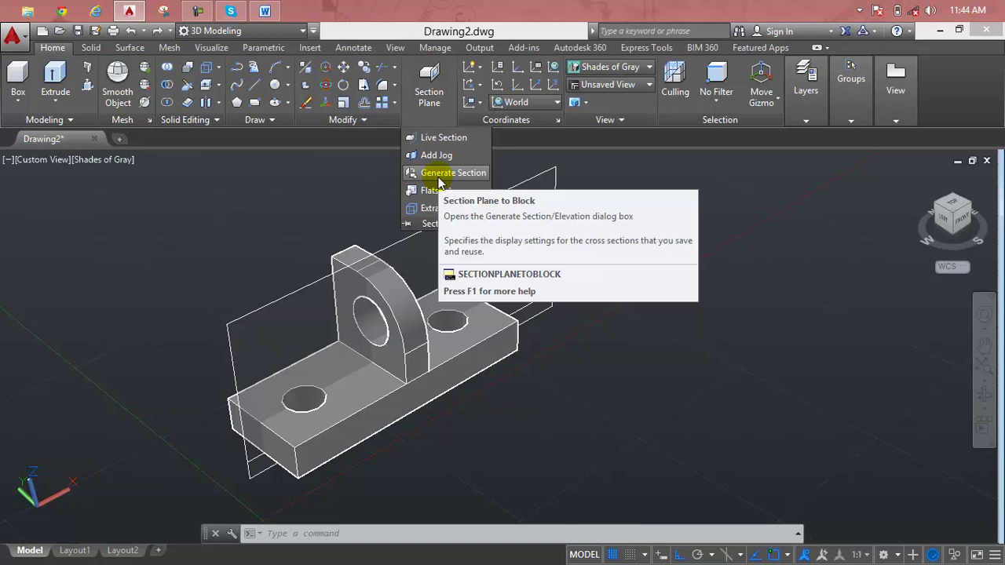
In Generate Section/Elevation, pick the bracket's section plane as source with 2D Section / Elevation
left_click(440, 173)
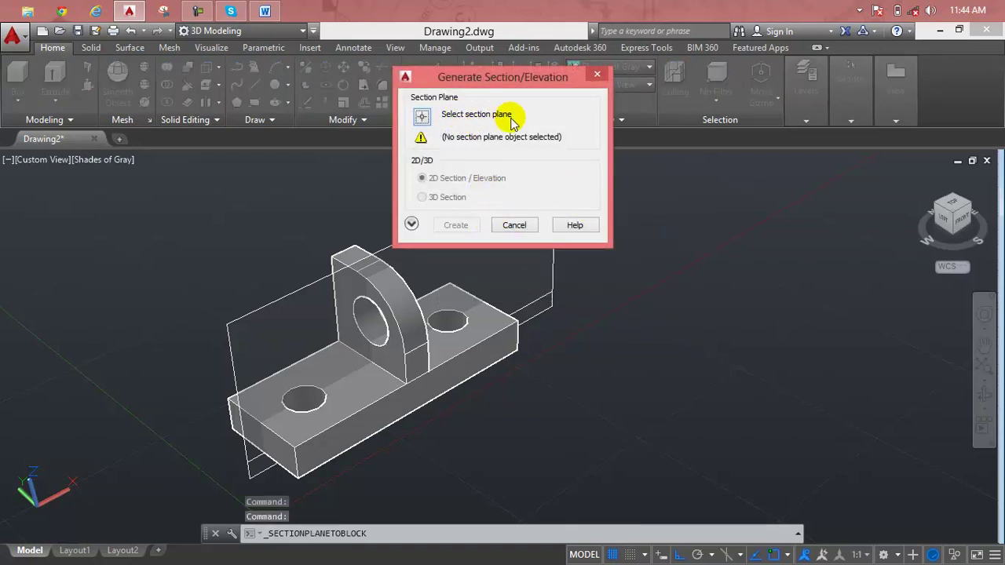
left_click(420, 117)
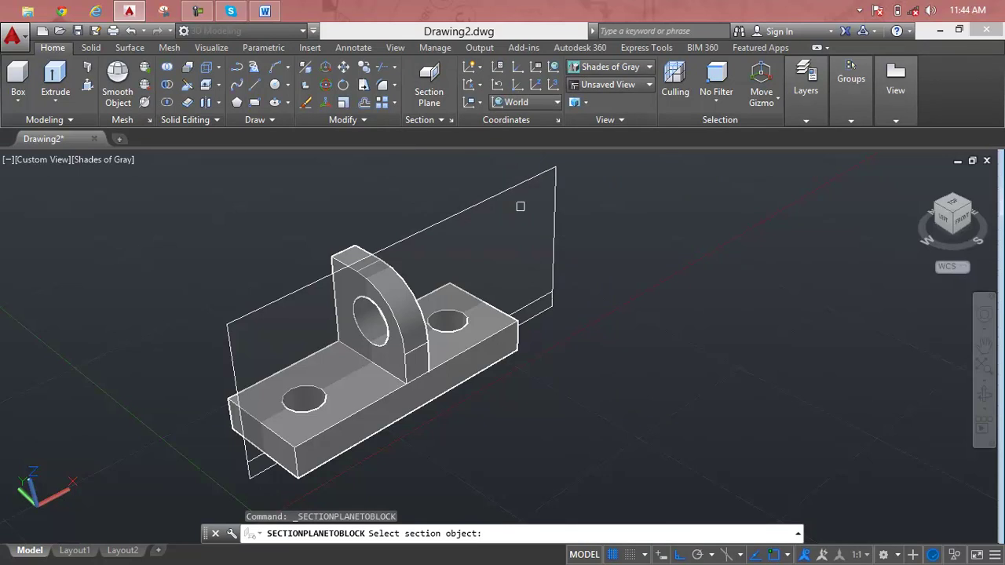
left_click(519, 207)
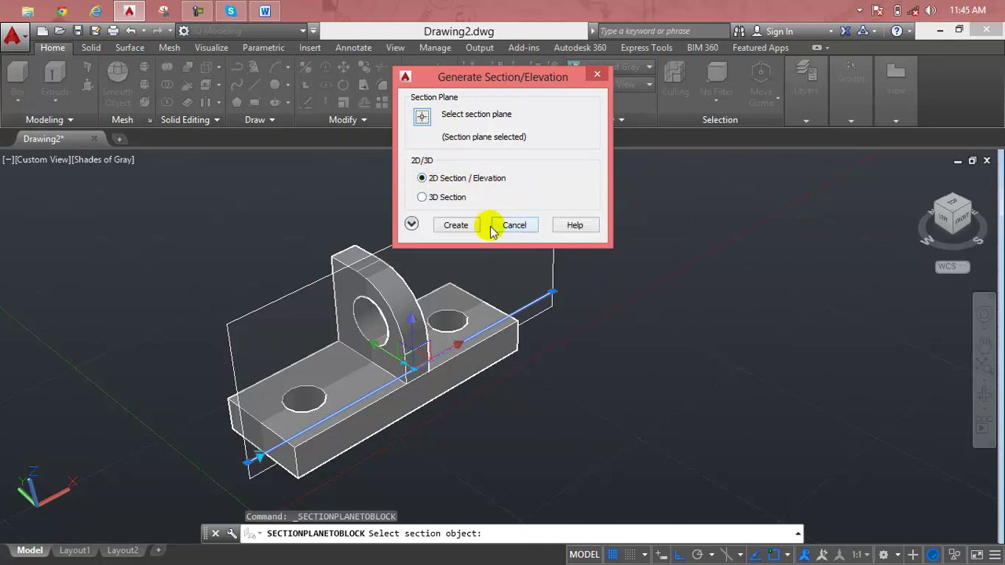
Create the 2D section block and insert it right of the bracket at default scale
left_click(457, 225)
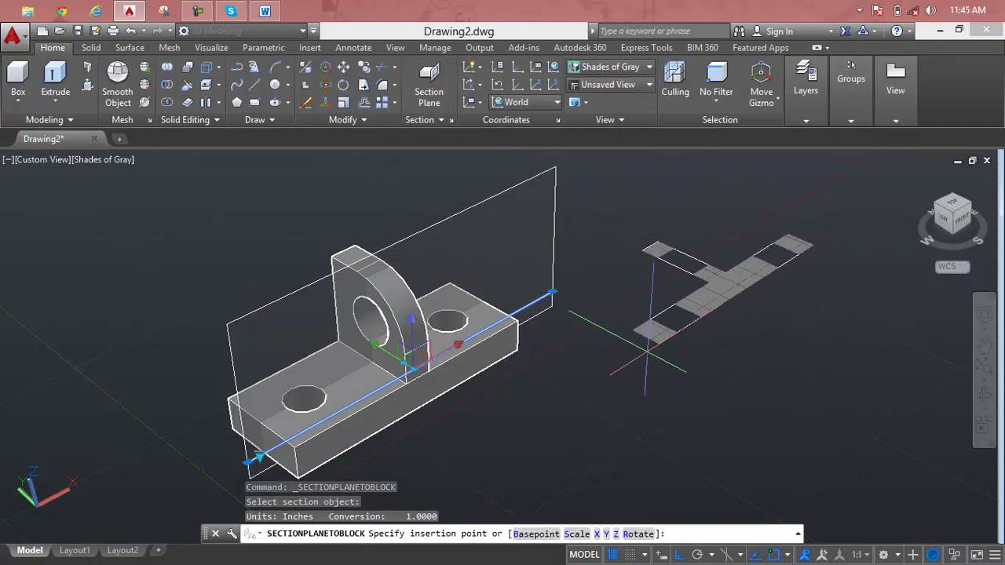
scroll(652, 345, "down", 1)
middle_click_drag(651, 355, 557, 363)
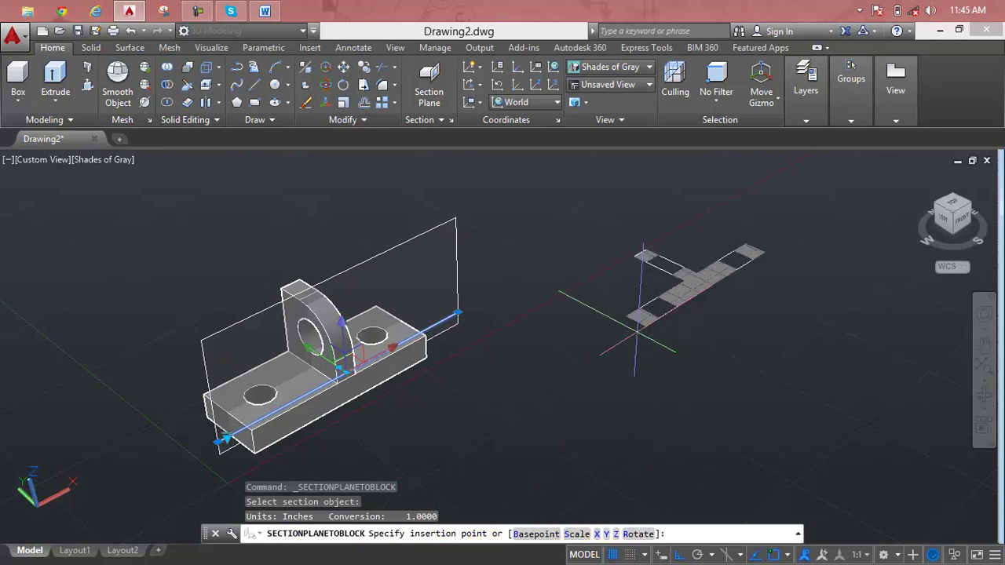
left_click(620, 321)
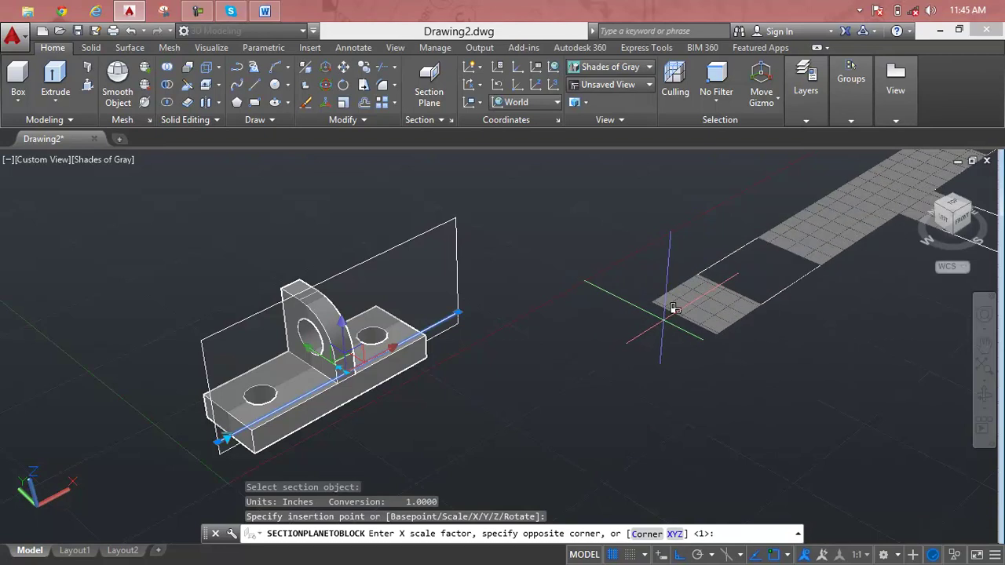
middle_click_drag(673, 308, 574, 351)
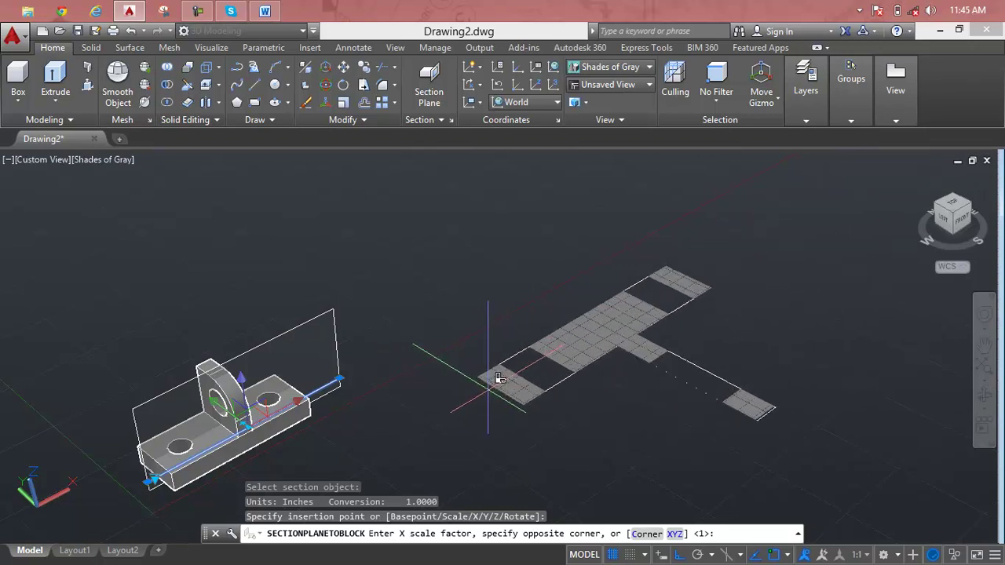
key("Return")
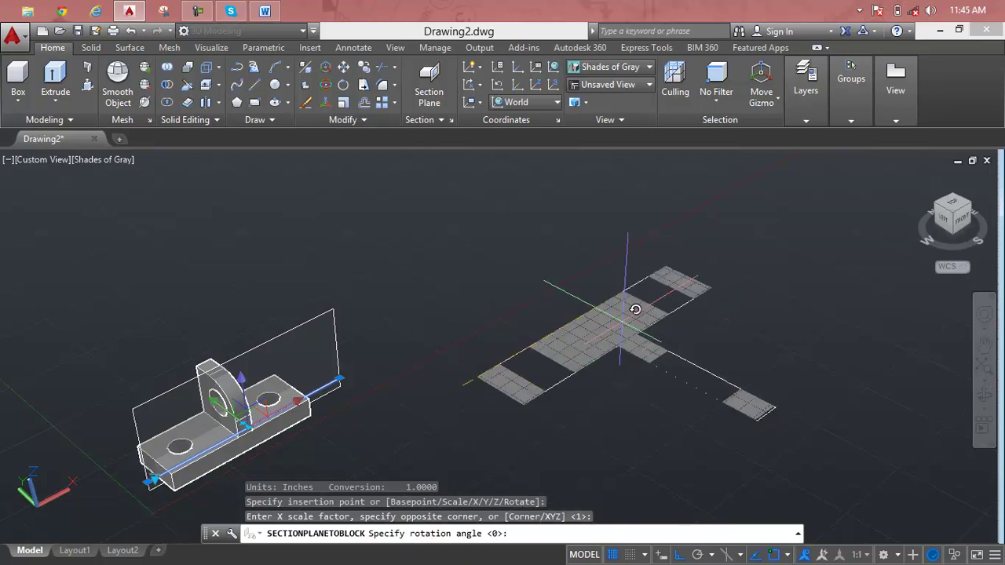
key("Escape")
key("Escape")
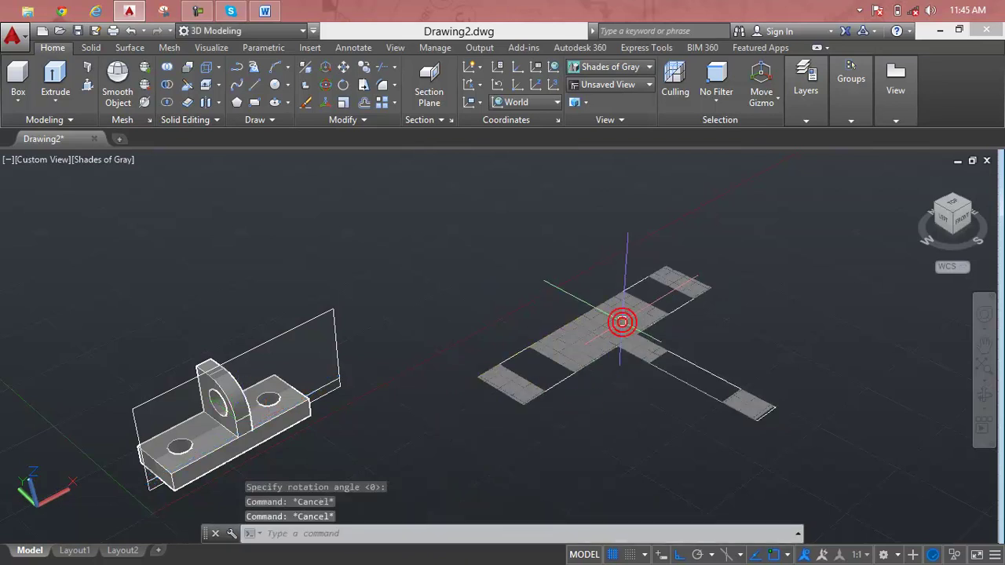
Select the flat T-shaped section block and recentre the bracket in view
scroll(610, 358, "down", 2)
middle_click_drag(610, 353, 511, 348)
scroll(510, 349, "up", 1)
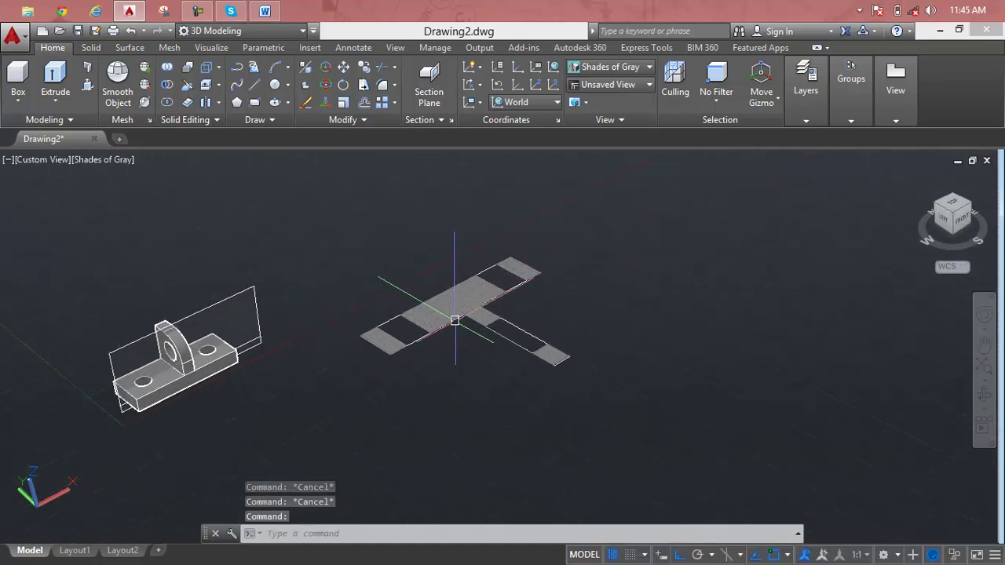
scroll(455, 320, "up", 2)
left_click(409, 310)
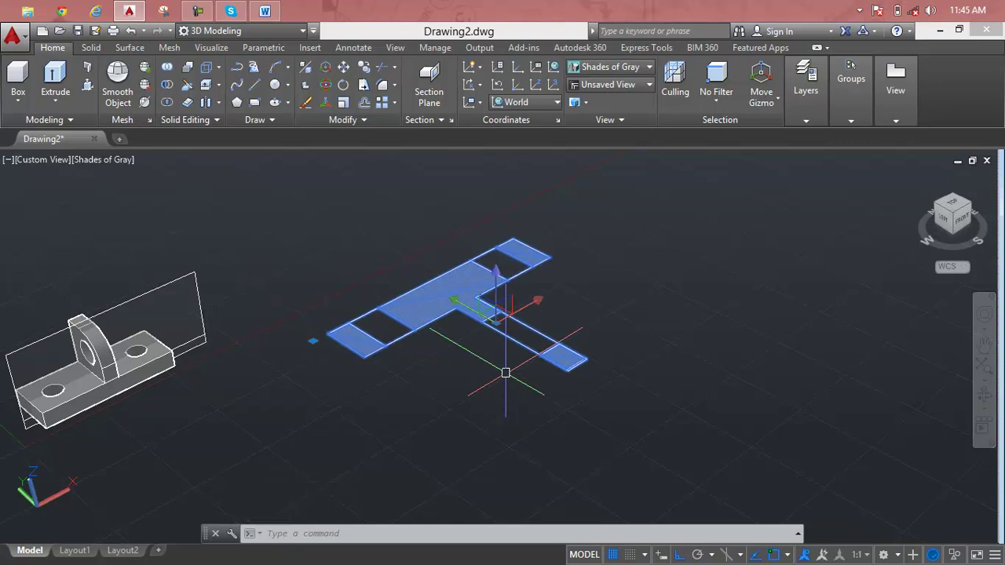
mouse_move(190, 369)
middle_mouse_down()
mouse_move(843, 281)
mouse_move(506, 344)
middle_mouse_up()
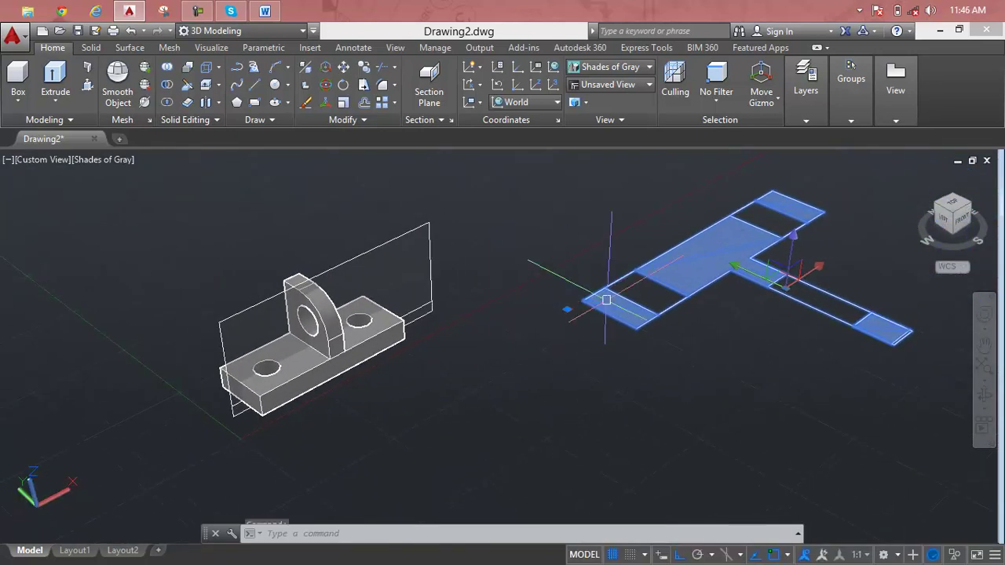
scroll(492, 338, "up", 1)
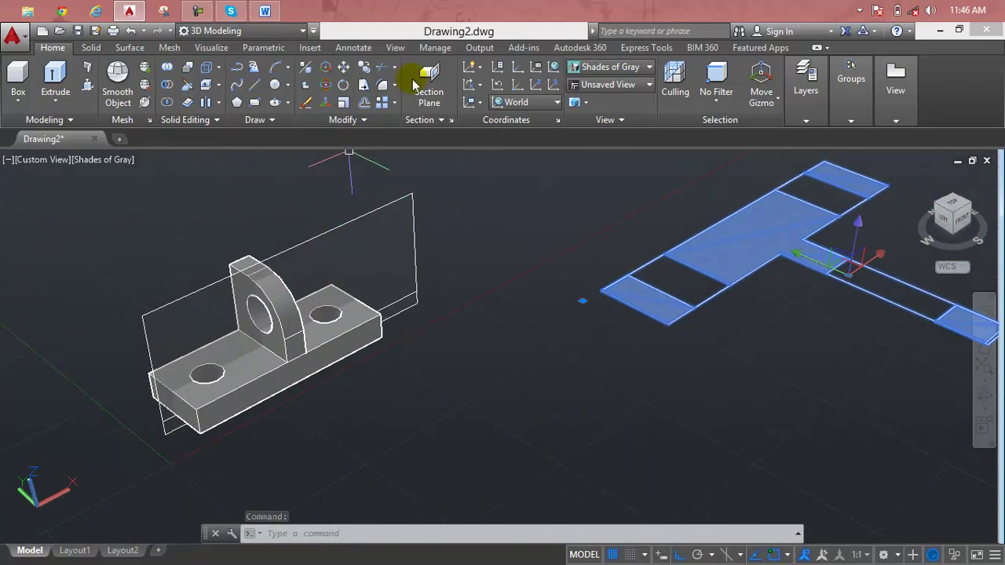
Turn on Live Section for the section plane and centre the cut bracket
left_click(440, 120)
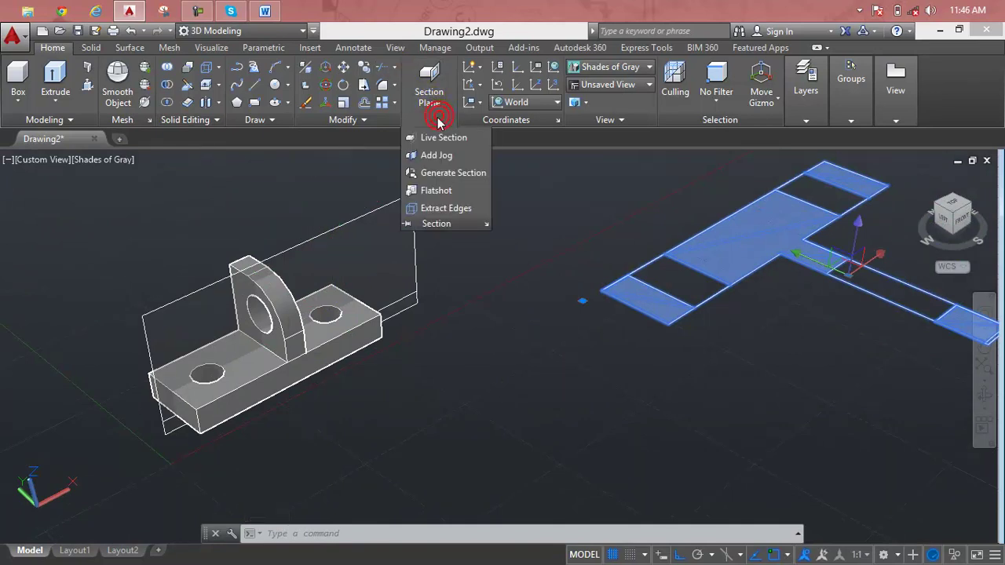
left_click(435, 137)
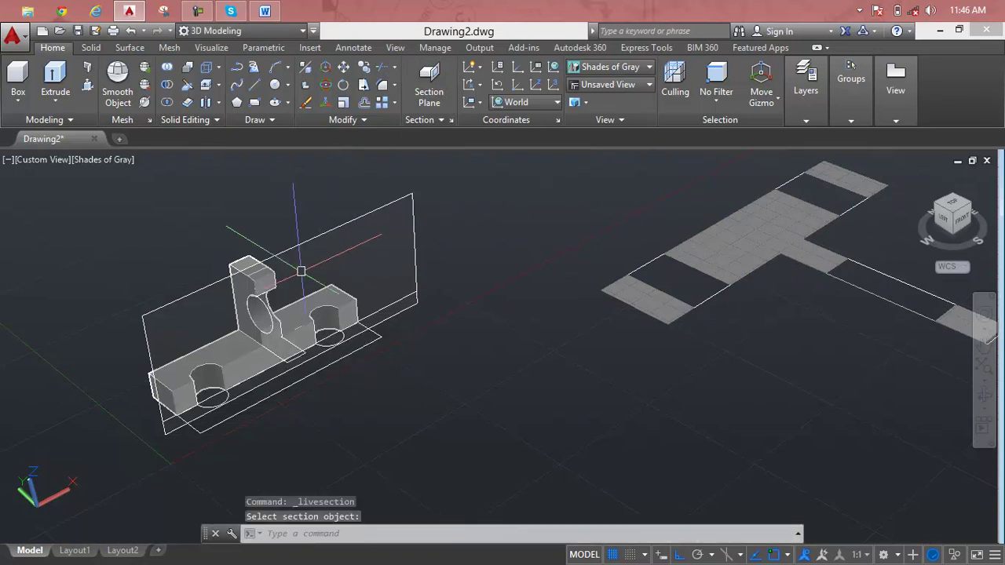
scroll(264, 299, "up", 3)
scroll(266, 302, "down", 4)
middle_click_drag(272, 305, 673, 289)
left_click(664, 297)
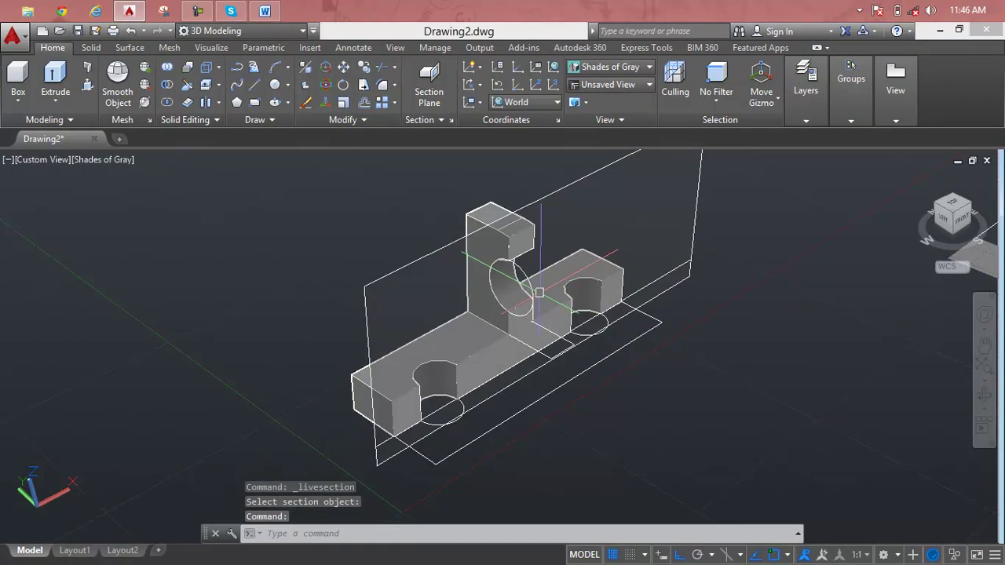
Delete the leftover hole circles on the upright, the right hole and the front hole
left_click(531, 280)
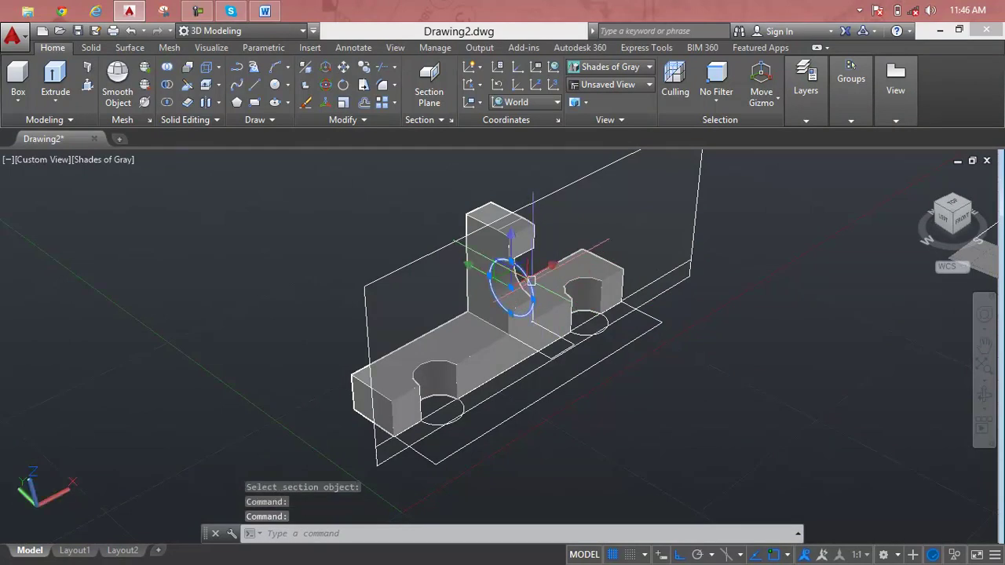
key("Delete")
left_click(600, 322)
key("Delete")
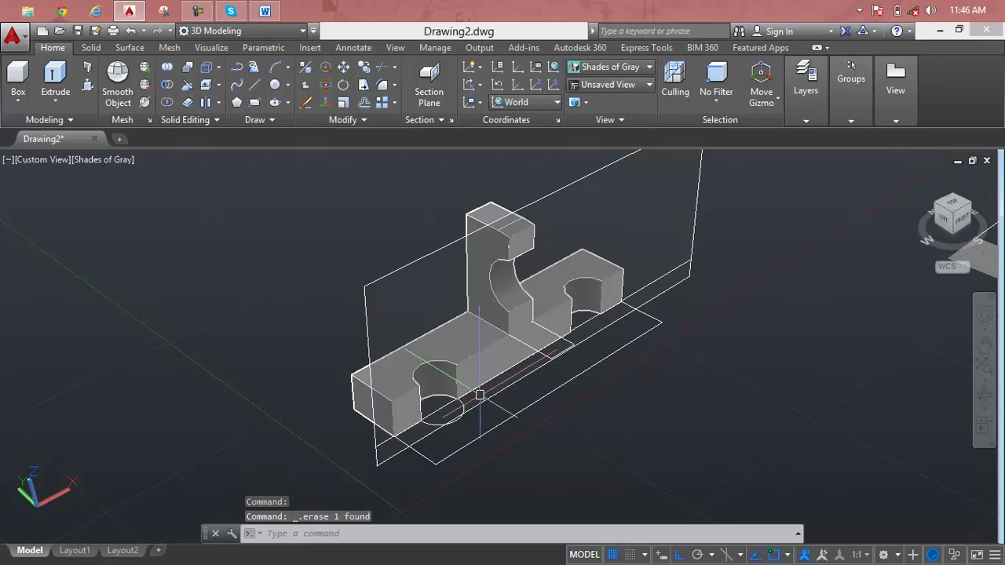
left_click(455, 408)
key("Delete")
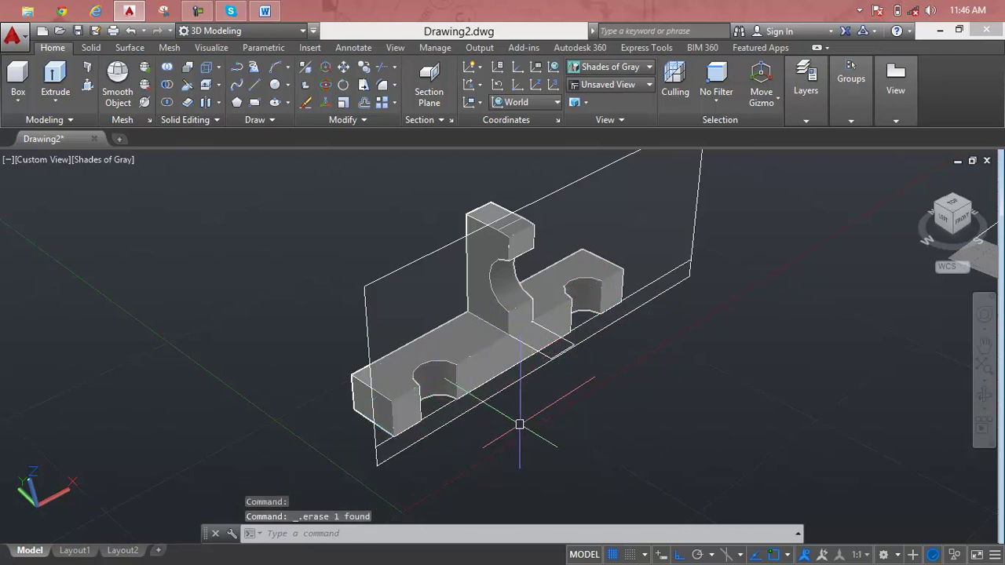
scroll(525, 408, "down", 2)
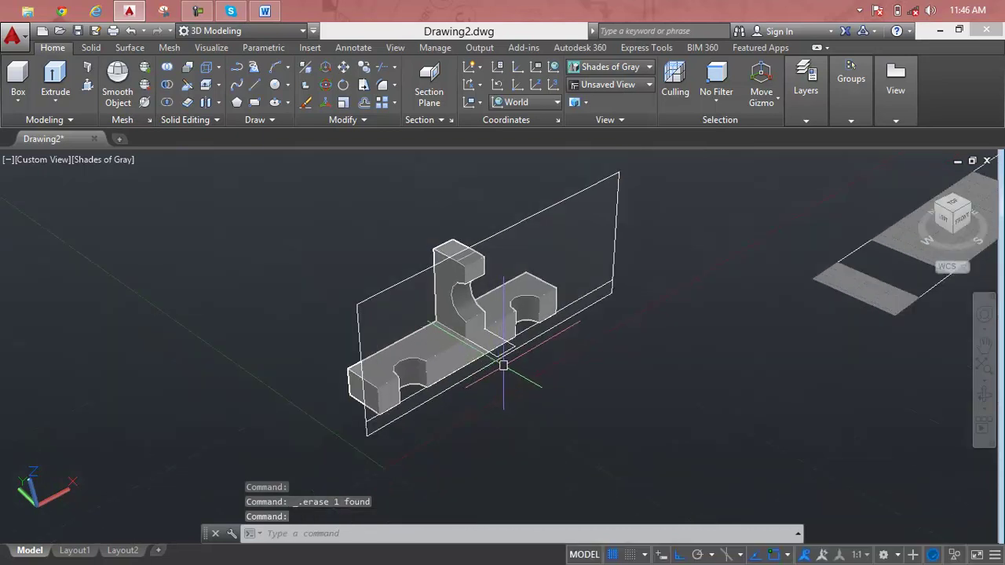
middle_click_drag(505, 358, 441, 404)
left_click(438, 389)
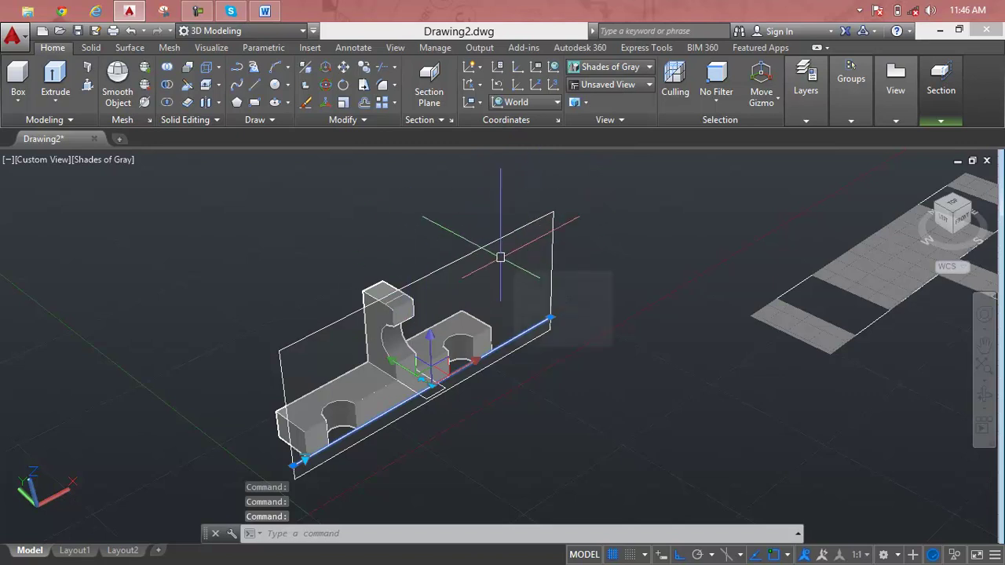
Create a new layer named Layer1 in the Layer Properties Manager and close it
key("Escape")
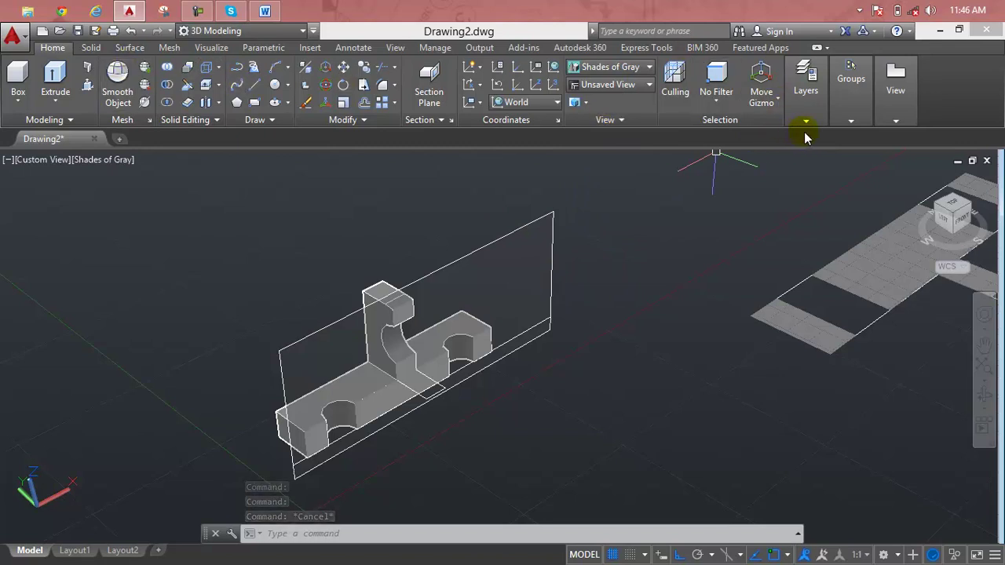
left_click(838, 117)
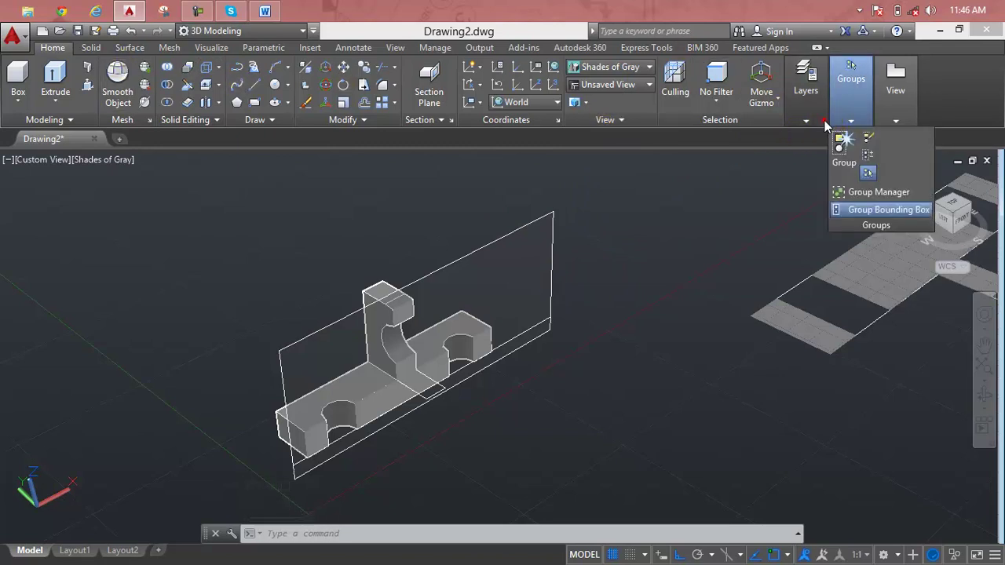
left_click(805, 87)
left_click(811, 157)
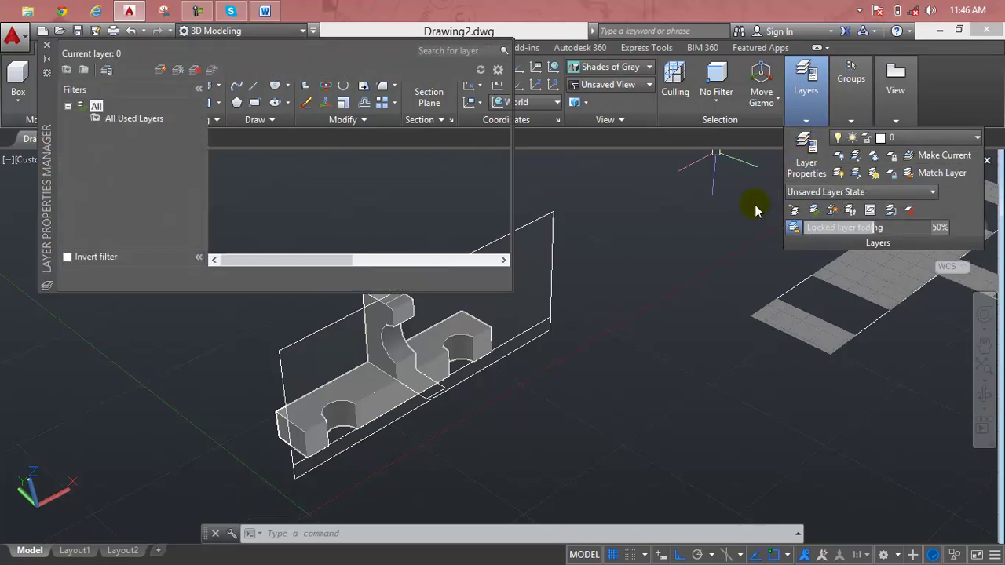
left_click(160, 70)
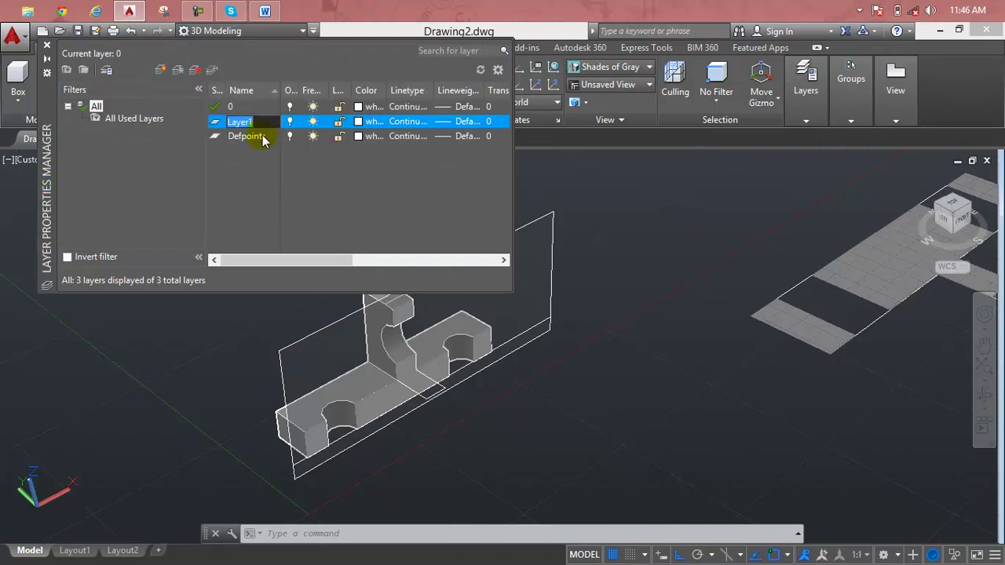
left_click(278, 154)
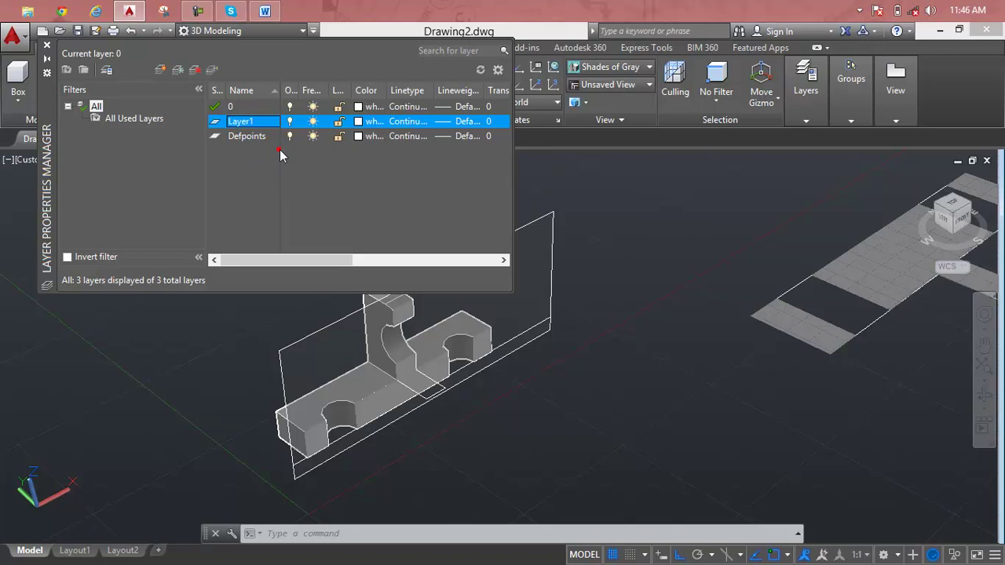
left_click(468, 78)
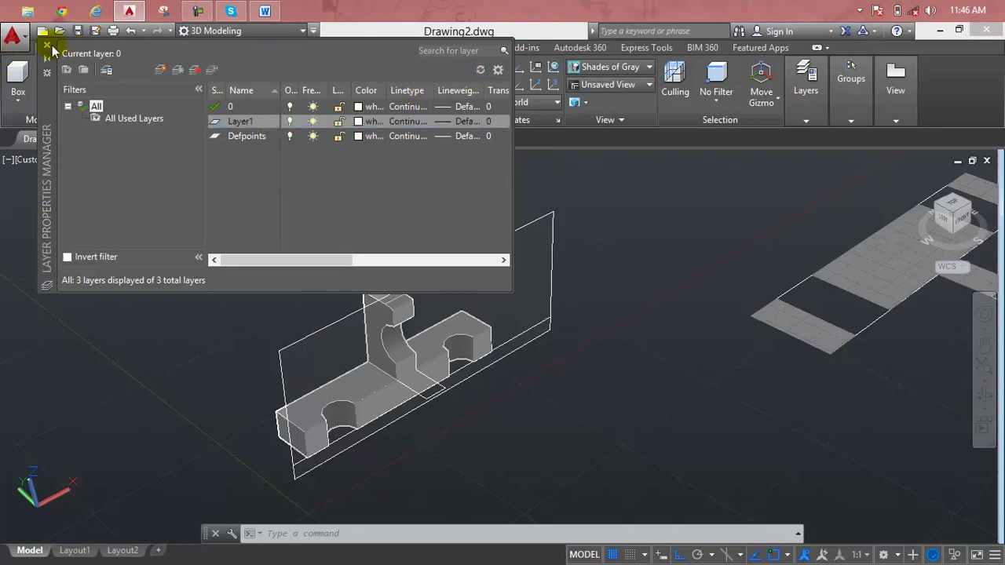
left_click(49, 48)
left_click(479, 256)
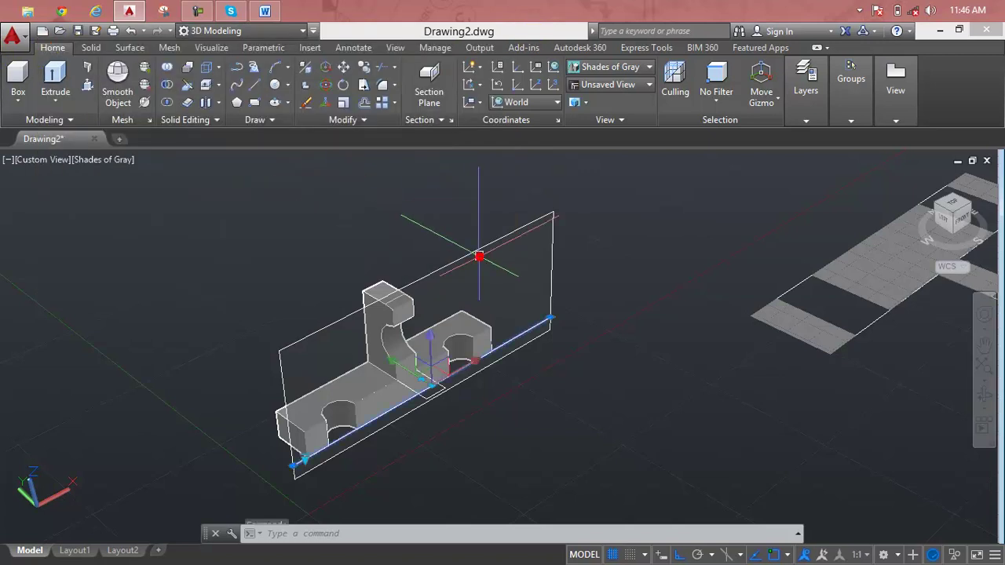
Move the selected section plane onto Layer1
left_click(793, 123)
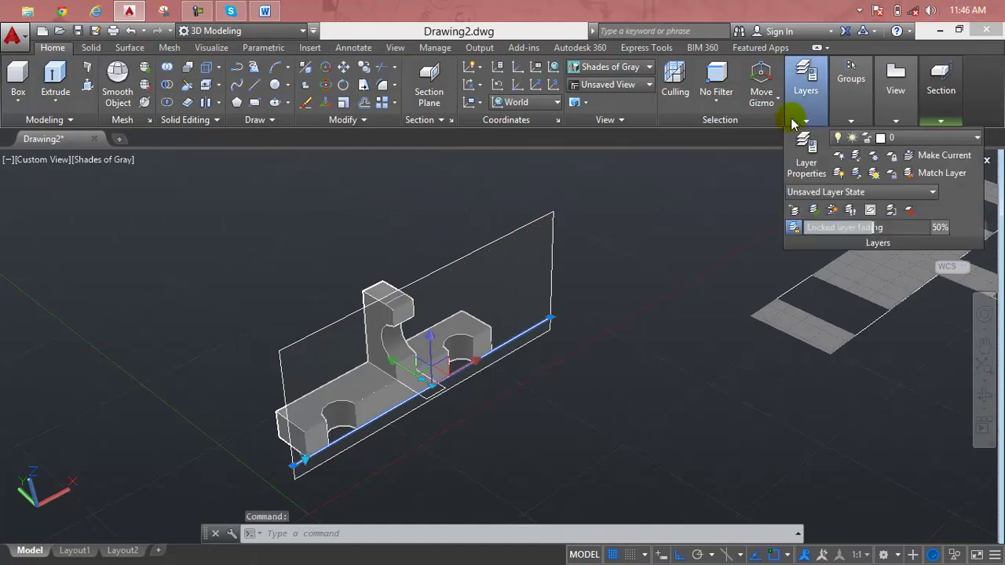
left_click(895, 138)
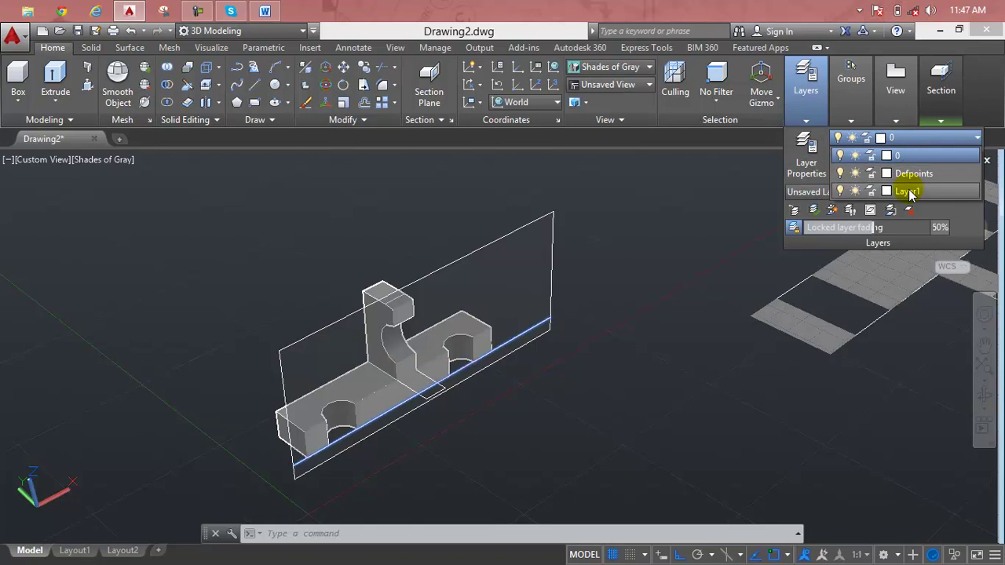
left_click(906, 191)
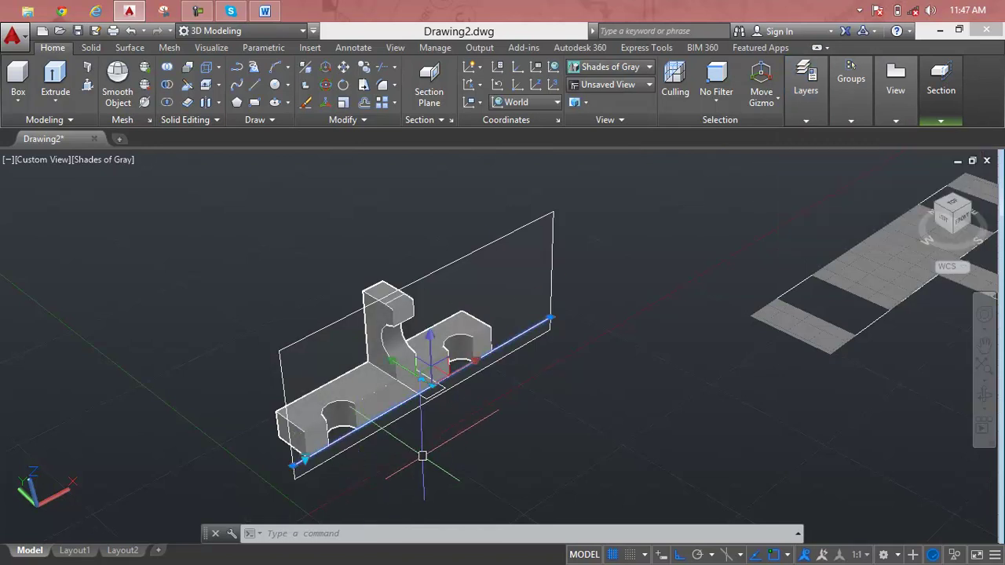
Turn Layer1 off so the section plane is hidden
left_click(806, 83)
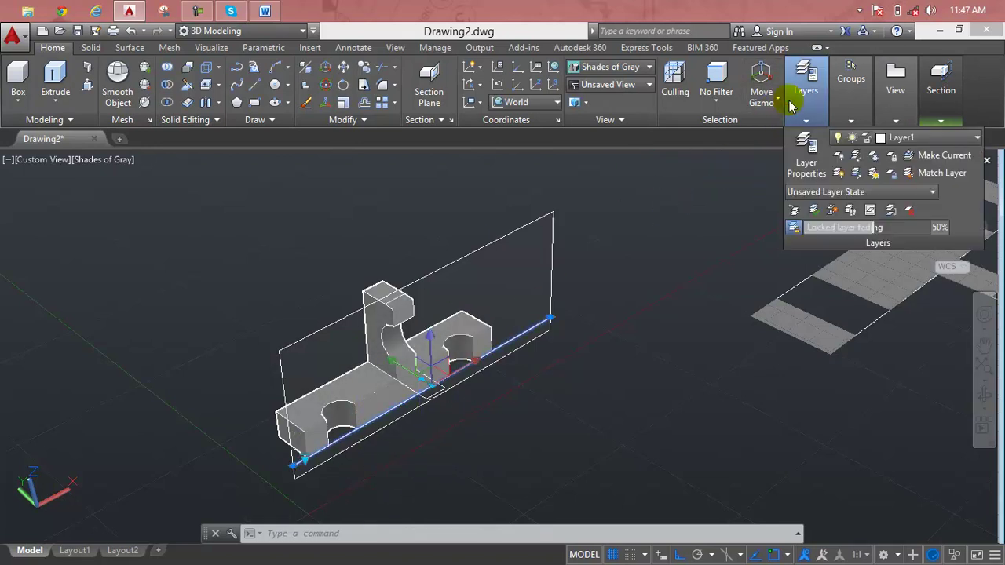
left_click(839, 140)
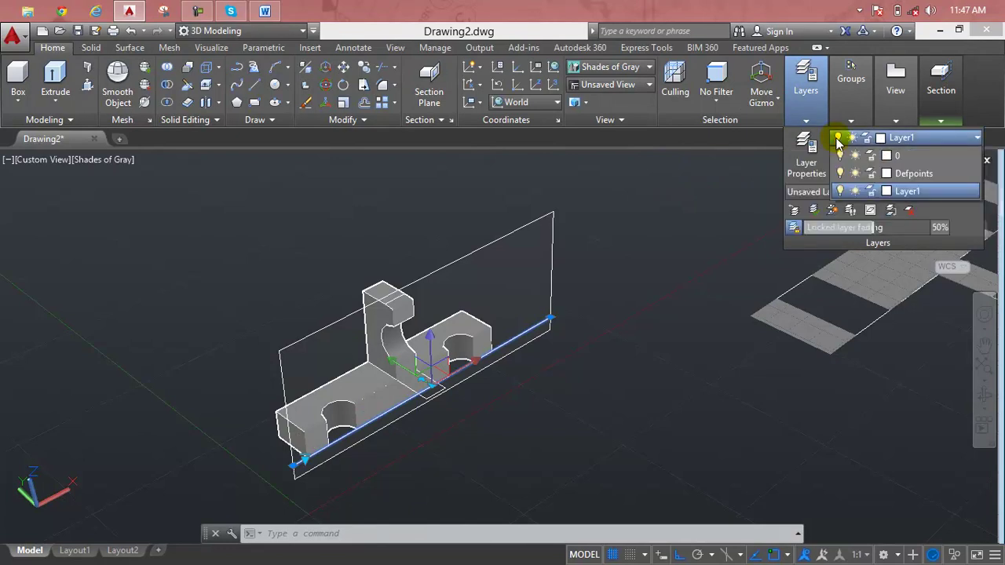
left_click(839, 191)
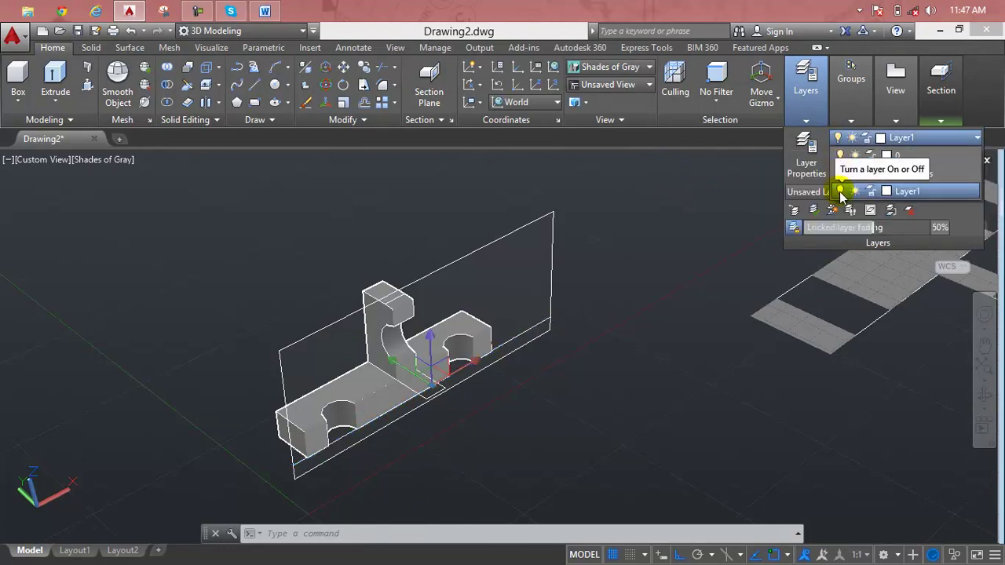
left_click(840, 192)
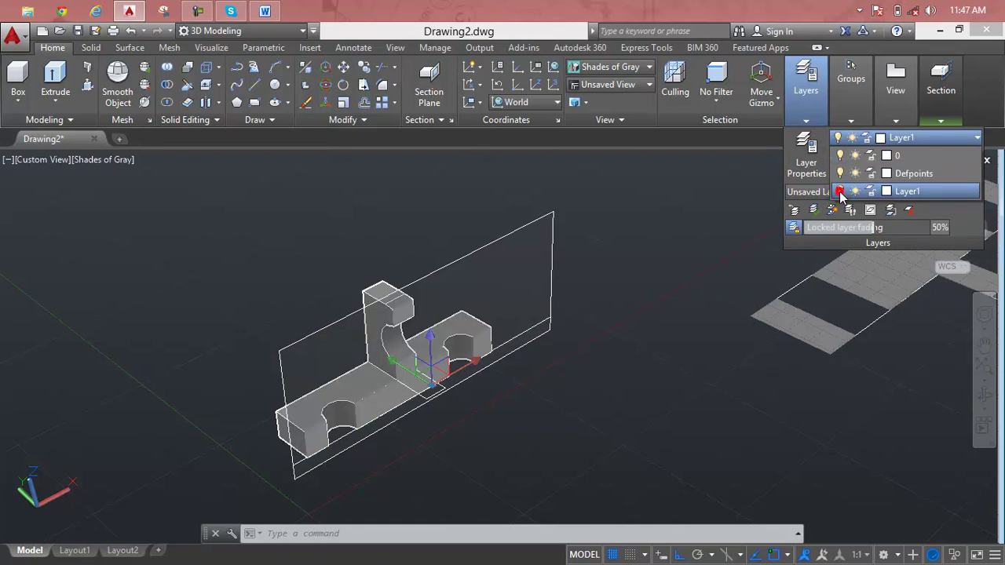
scroll(399, 382, "up", 2)
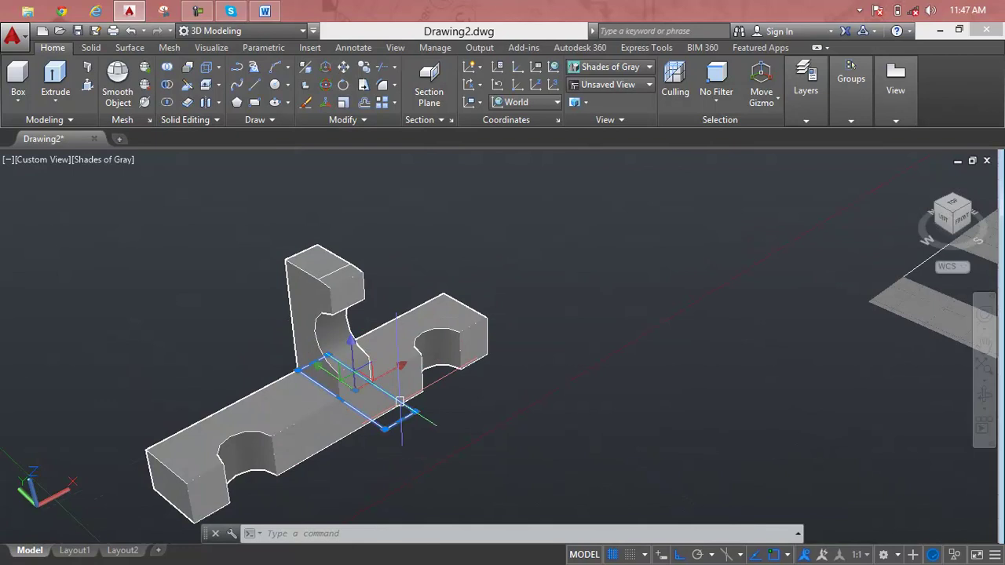
Pan to the flat T-shaped section, delete it, undo the deletion, and window-select it again
scroll(447, 391, "down", 4)
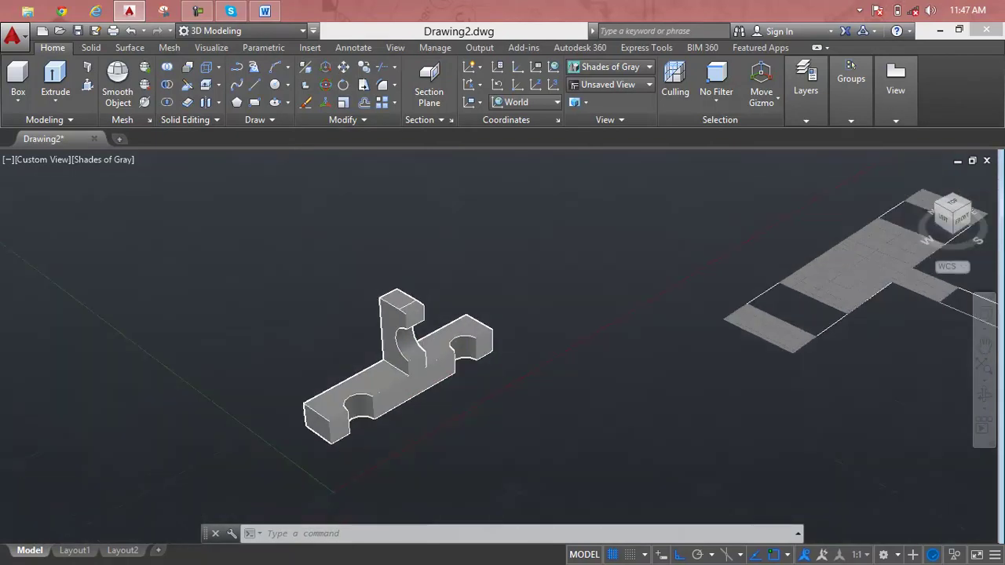
middle_click_drag(538, 322, 435, 315)
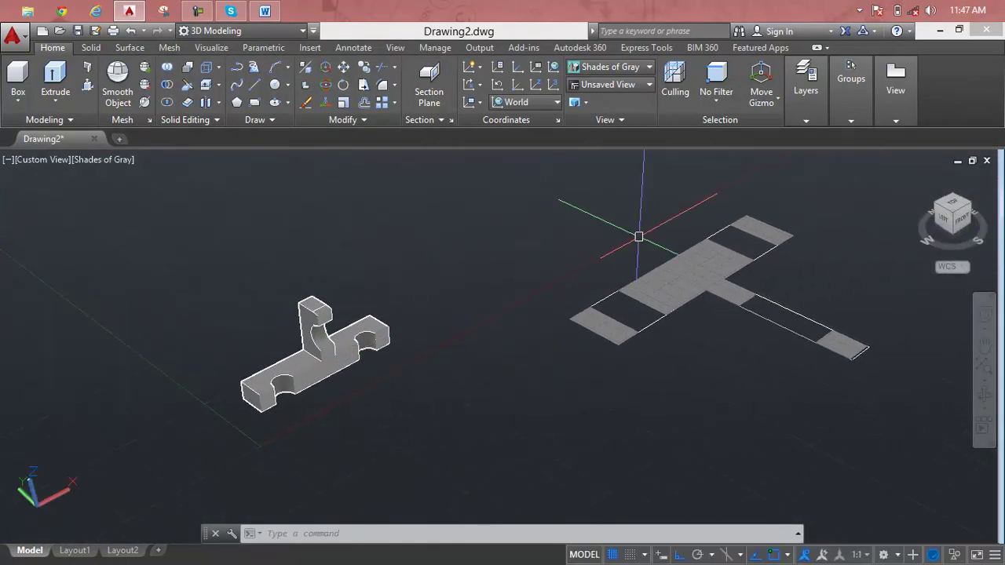
left_click(680, 280)
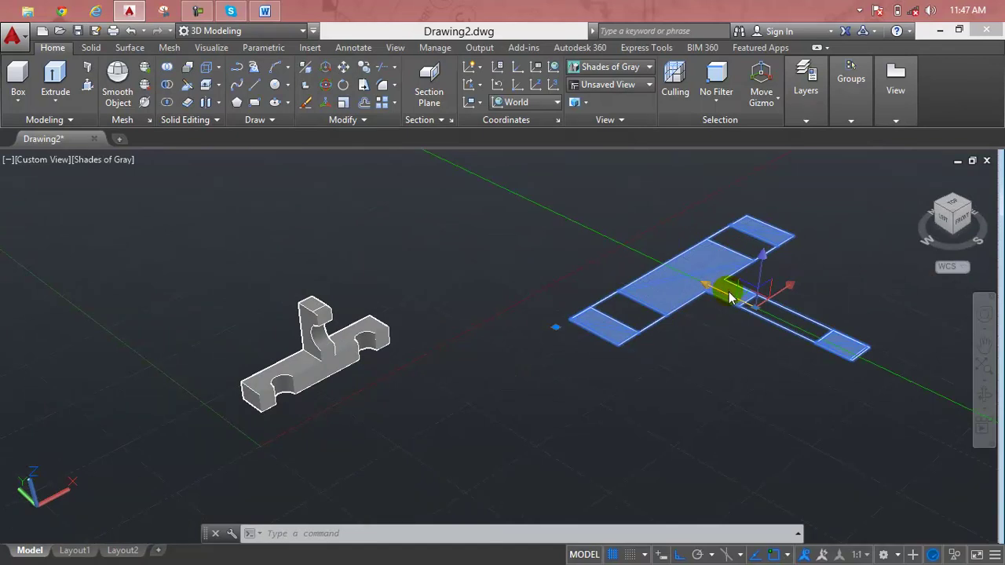
key("Delete")
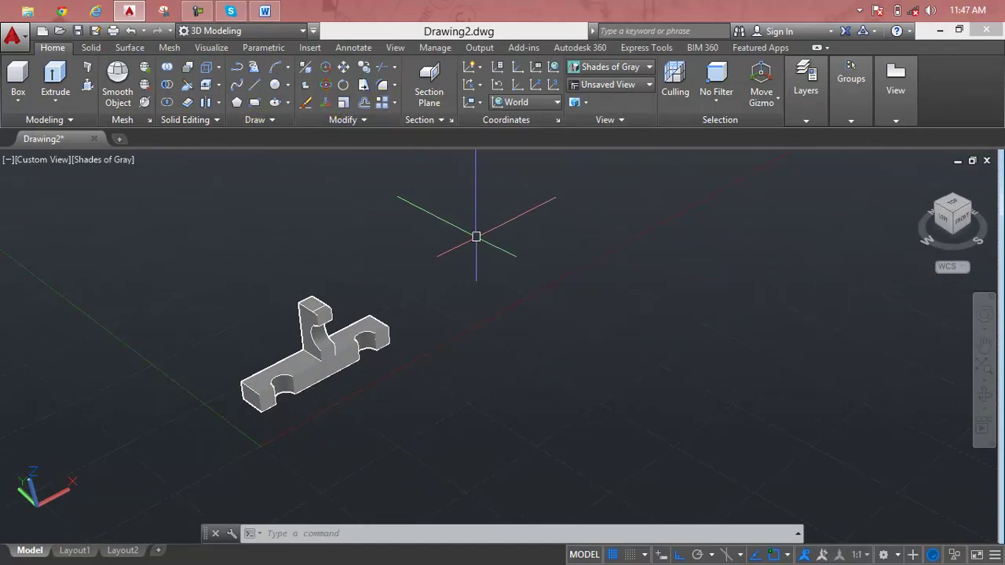
key("ctrl+z")
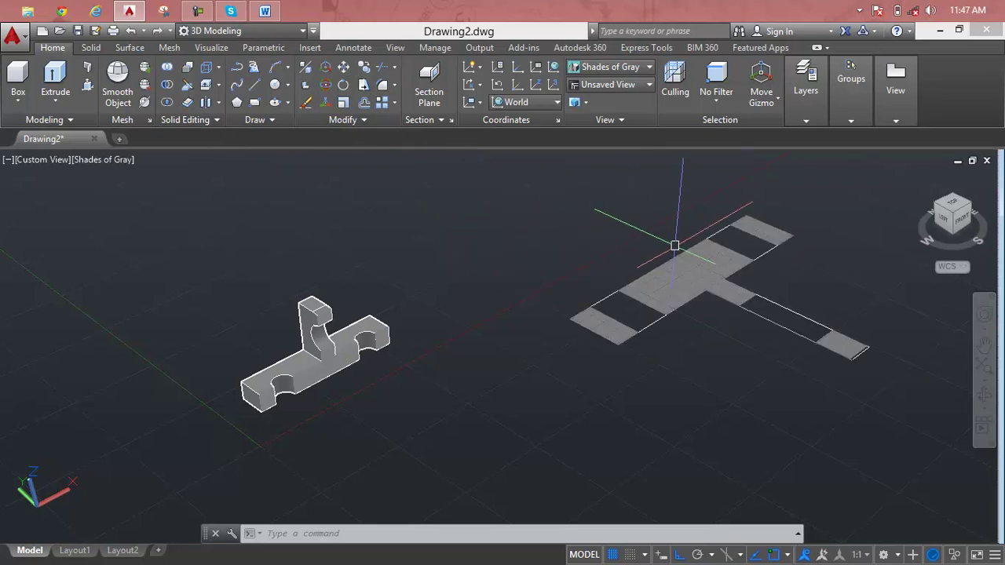
left_click(664, 252)
left_click(729, 232)
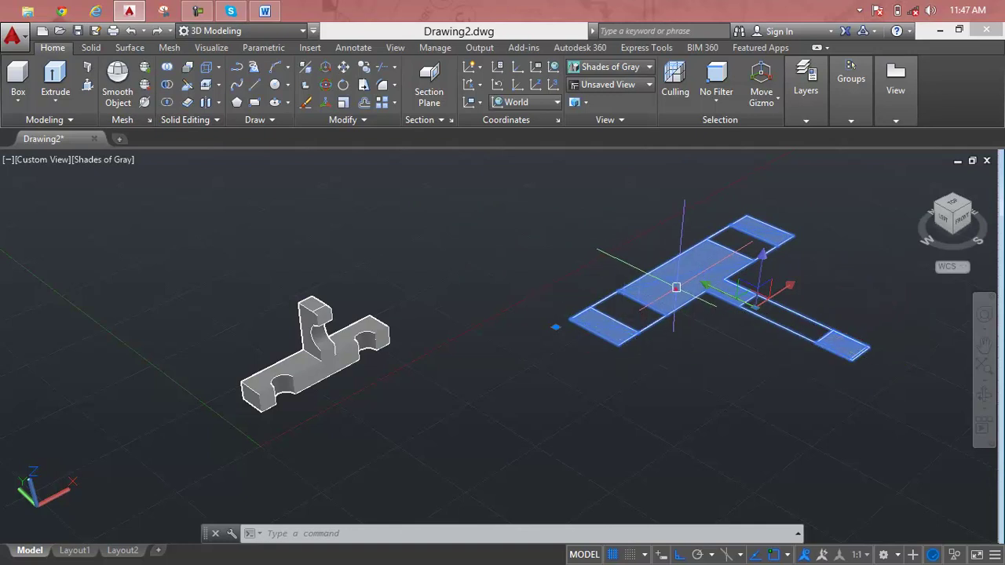
Open the T-shaped section block in the Block Editor, leave it unchanged, and reselect the block
double_click(676, 288)
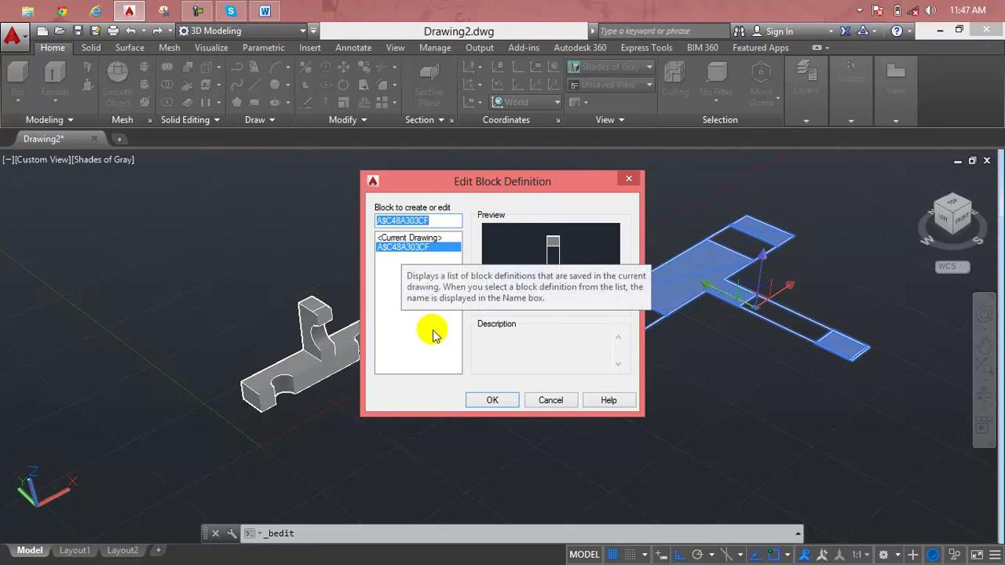
left_click(492, 401)
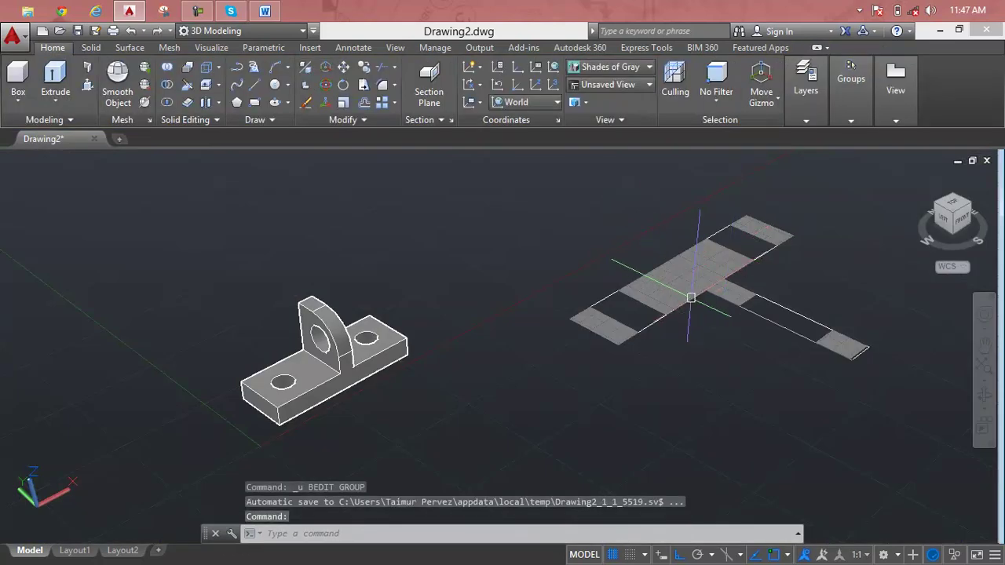
left_click(689, 291)
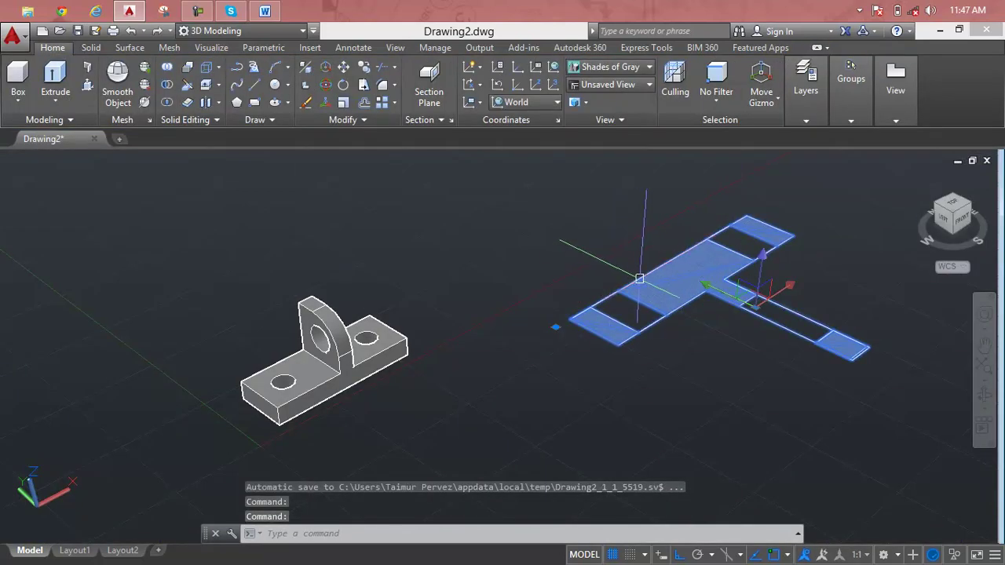
Set the T-shaped section block's Rotation to 45 in its Properties palette
right_click(642, 280)
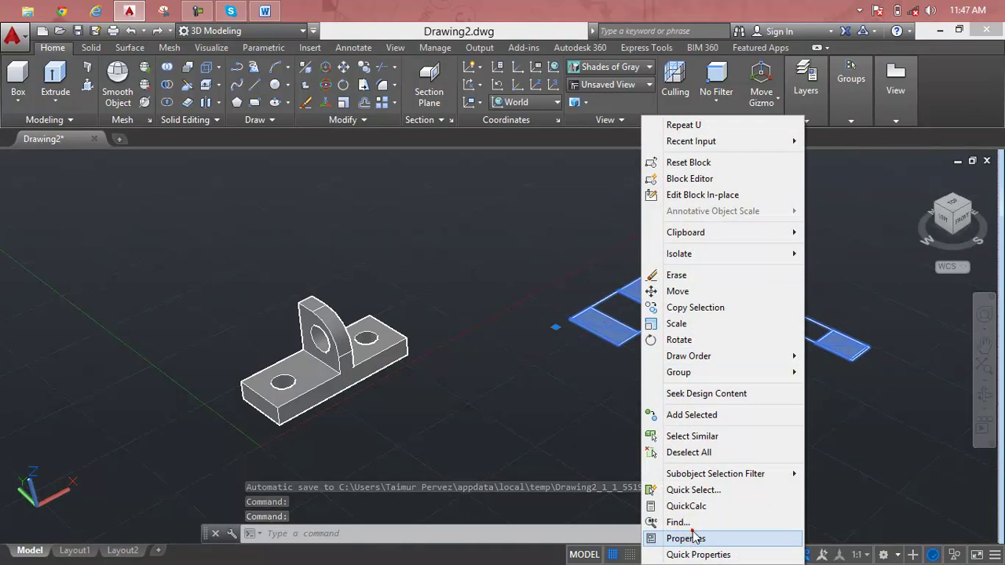
left_click(686, 539)
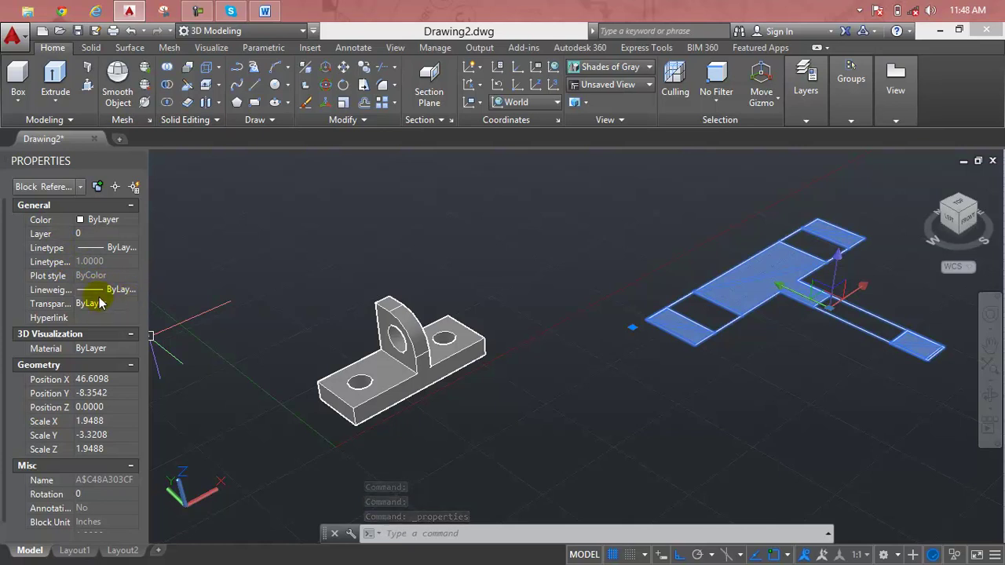
left_click(118, 381)
left_click(114, 393)
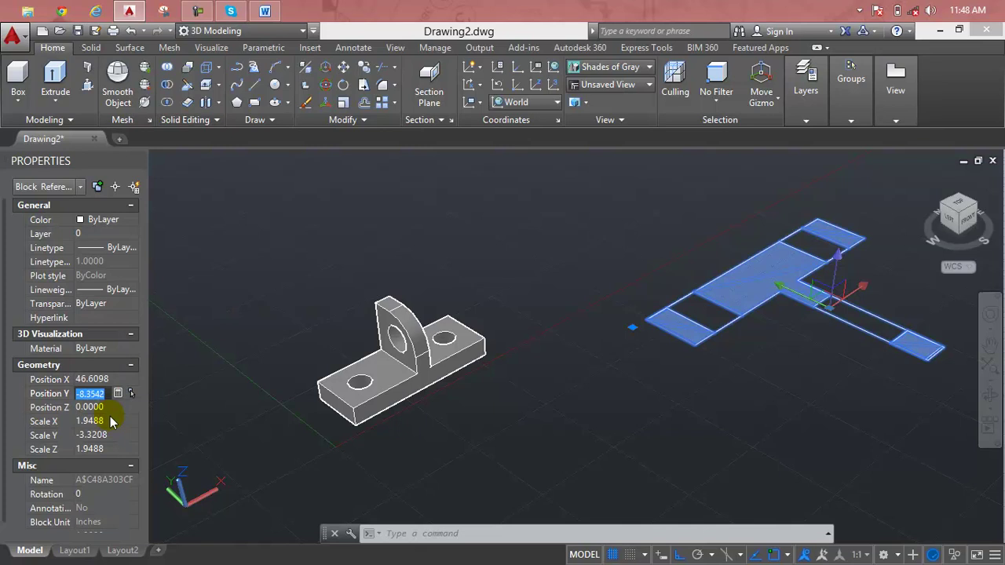
left_click(110, 422)
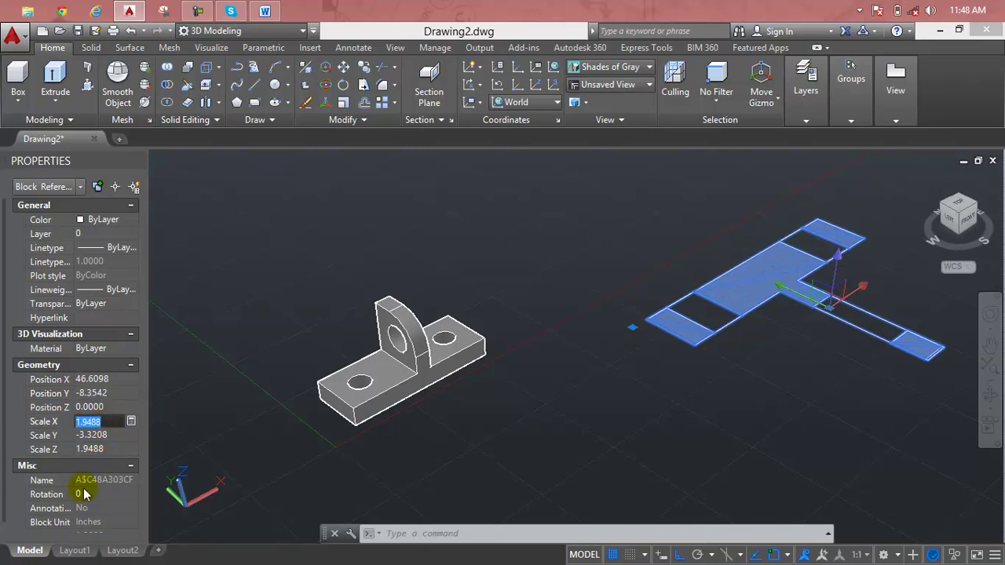
left_click(112, 494)
type("45")
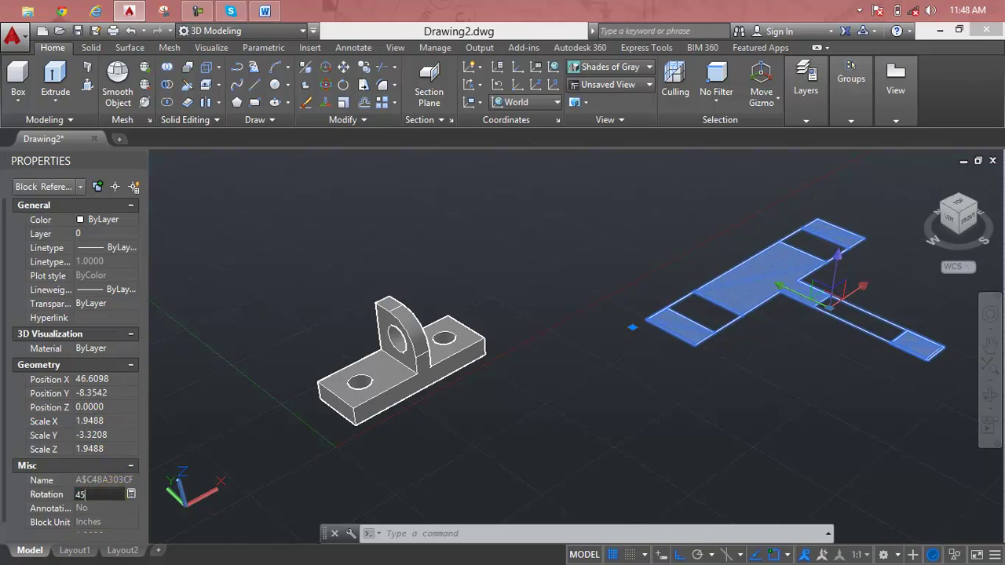
key("Return")
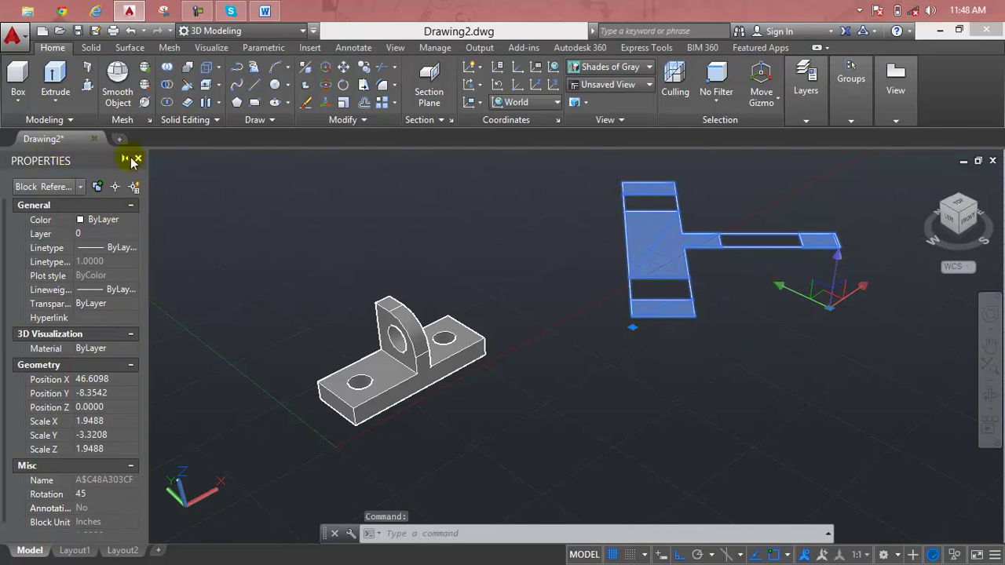
Close the Properties palette and pan to frame the bracket and section, cancelling a stray grip stretch
left_click(139, 160)
middle_click_drag(751, 312, 681, 297)
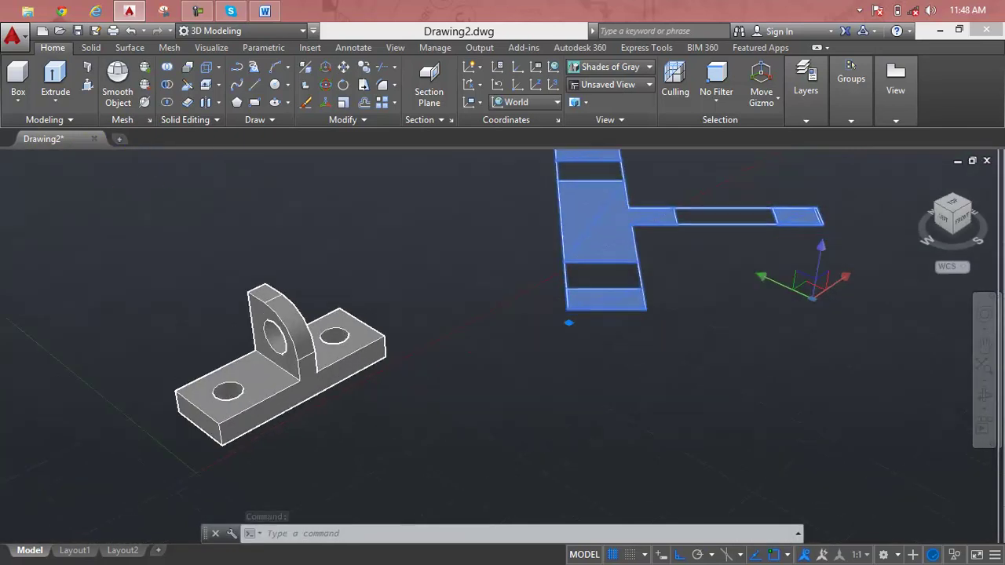
left_click_drag(681, 296, 628, 354)
key("Escape")
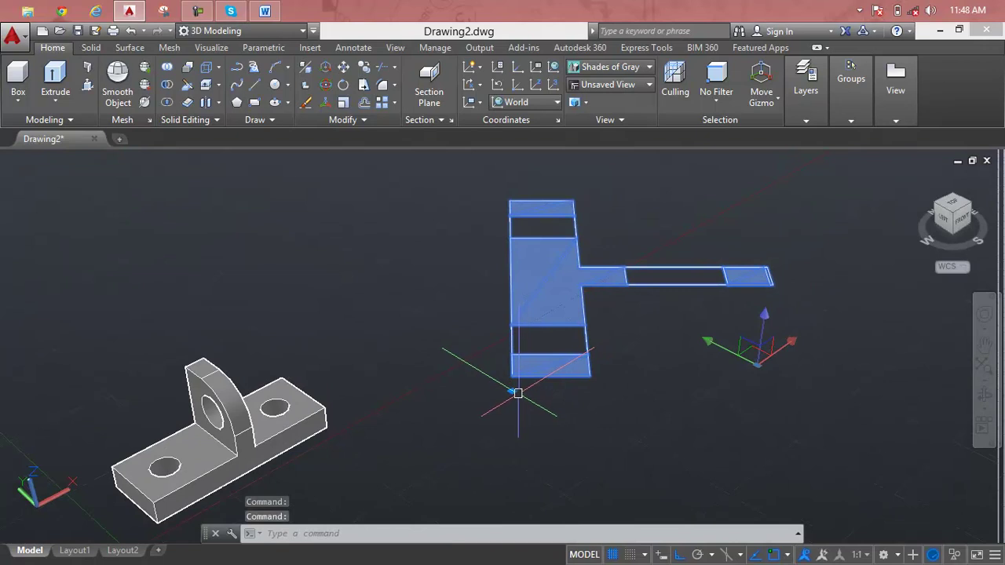
left_click(515, 394)
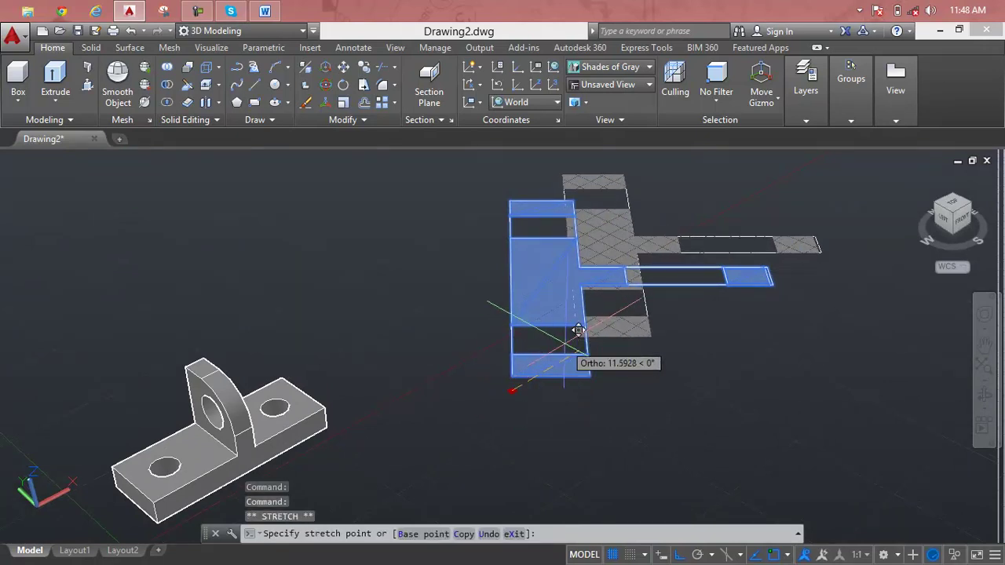
scroll(628, 359, "down", 2)
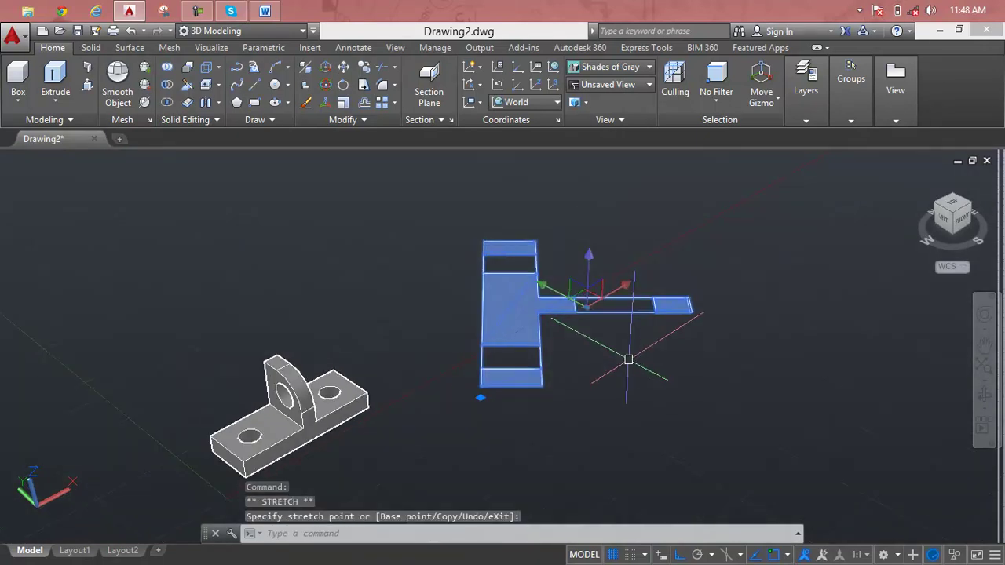
key("Escape")
key("Escape")
key("Escape")
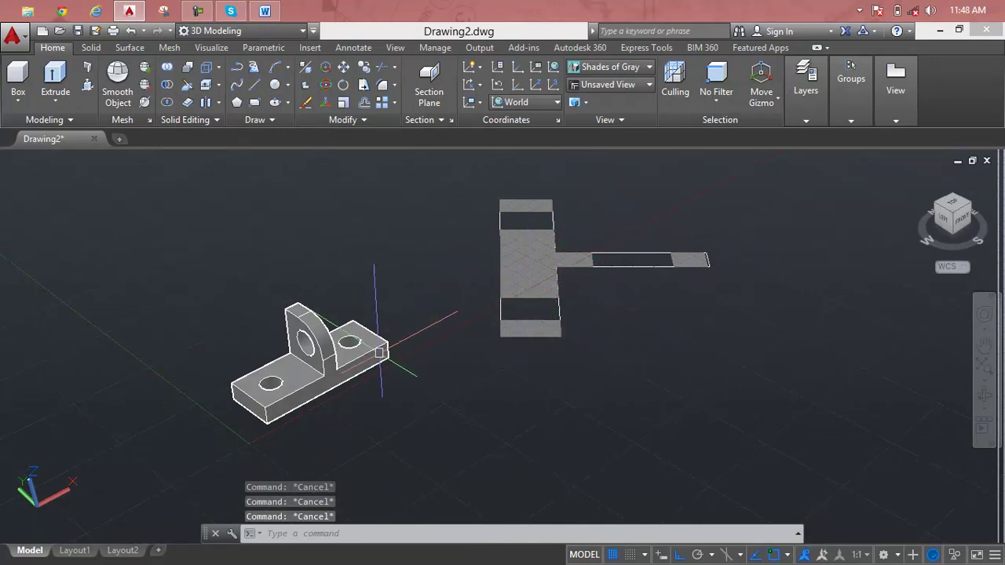
Select the bracket, then cancel the selection and undo the last actions
left_click(312, 339)
left_click(397, 374)
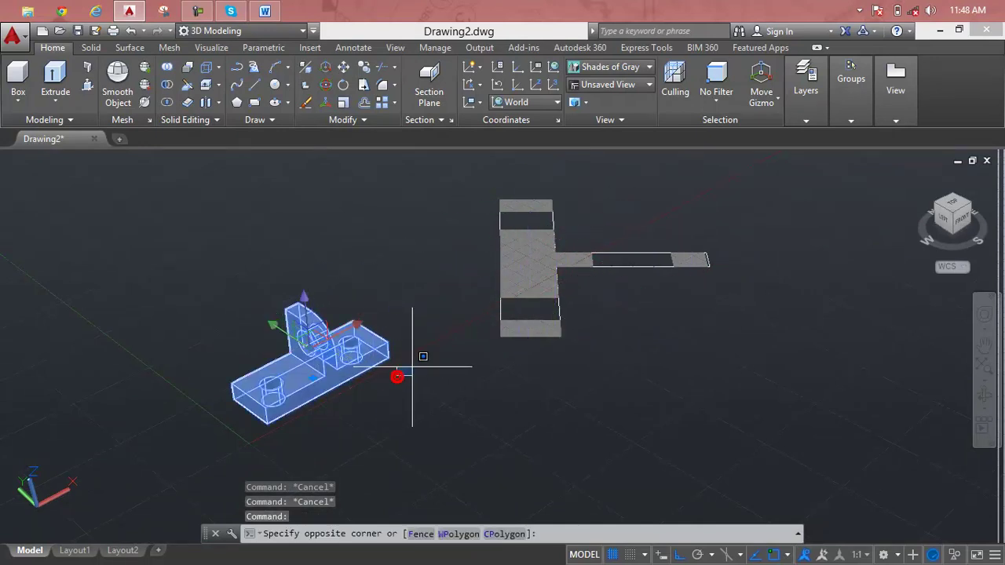
scroll(412, 366, "down", 1)
key("Escape")
key("Escape")
key("Escape")
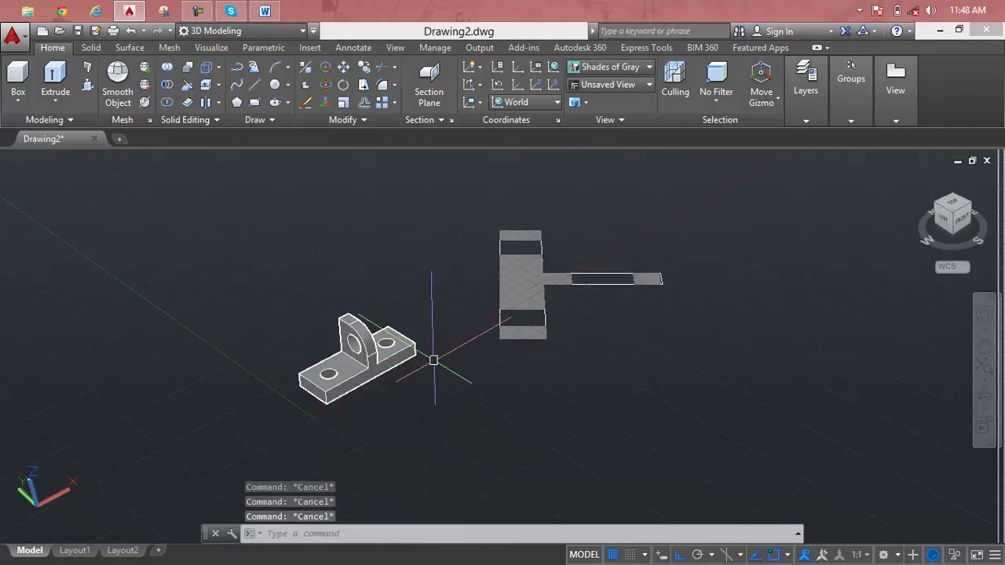
key("ctrl+z")
Undo the previous actions and place a section plane at the bracket's left end
key("ctrl+z")
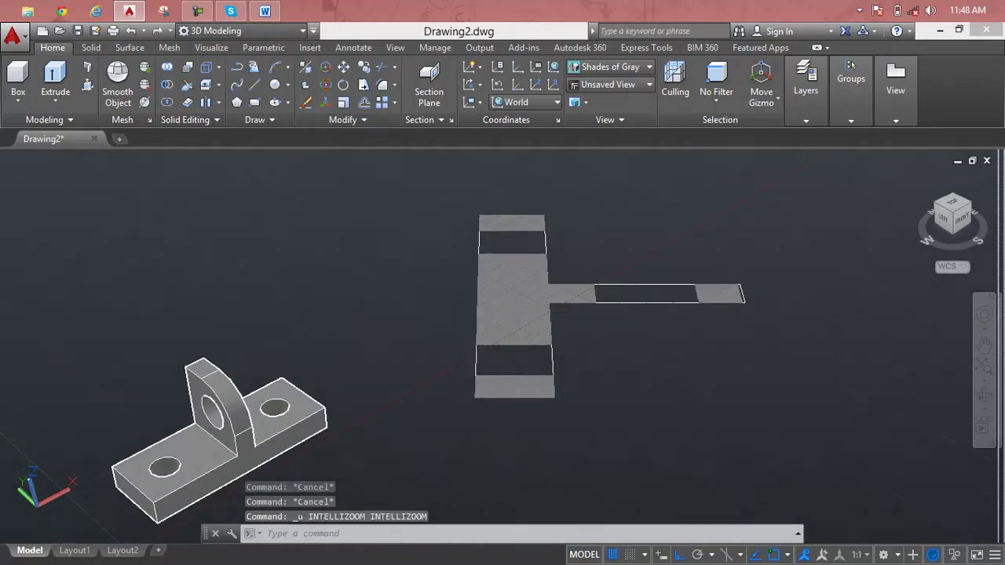
key("ctrl+z")
left_click(235, 439)
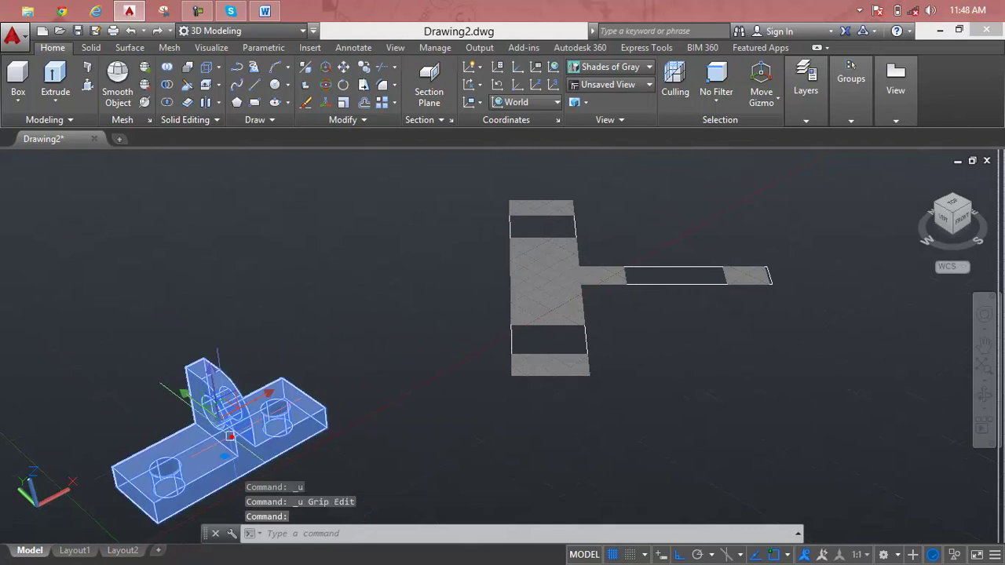
middle_click_drag(236, 440, 371, 339)
left_click(371, 338)
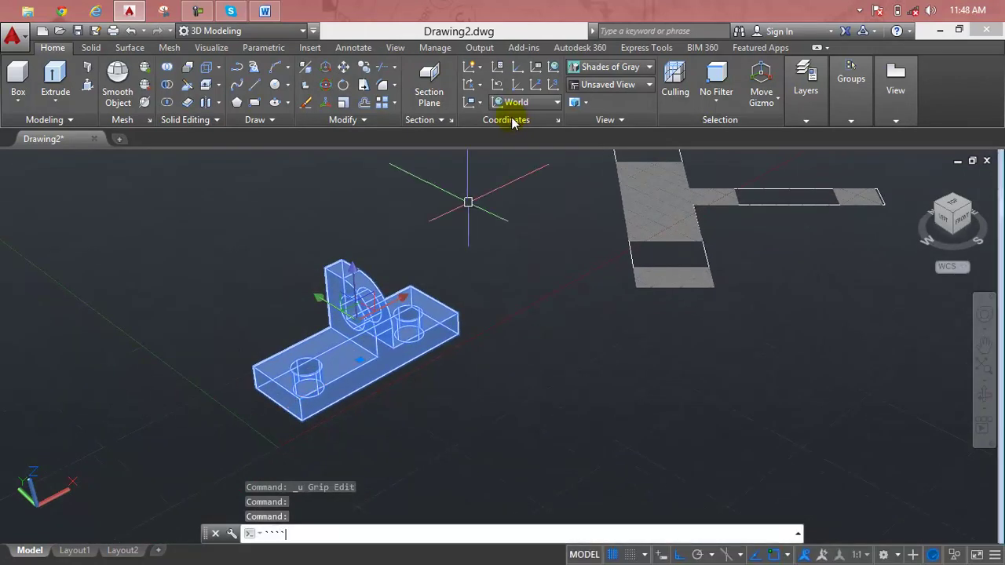
left_click(437, 88)
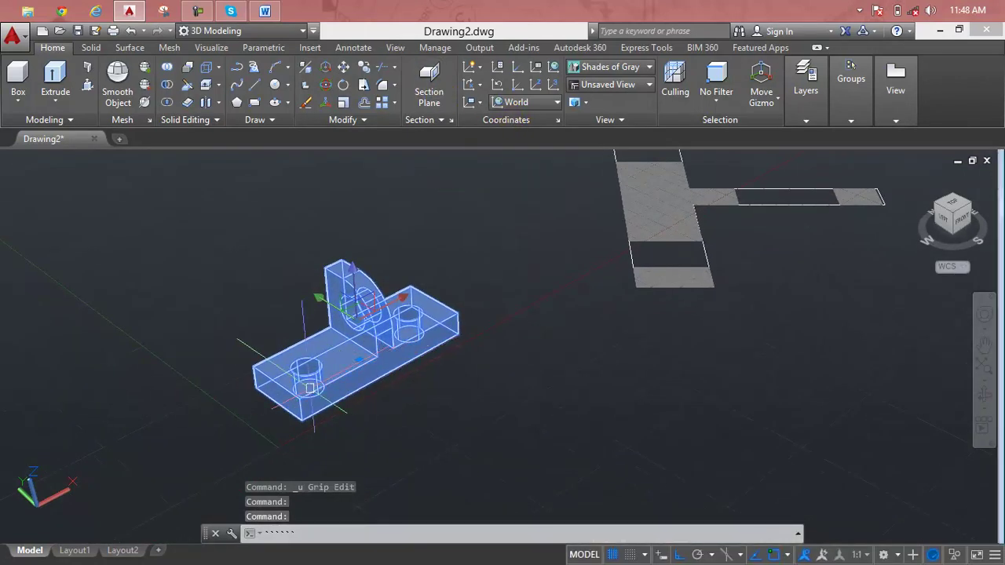
key("Escape")
key("Escape")
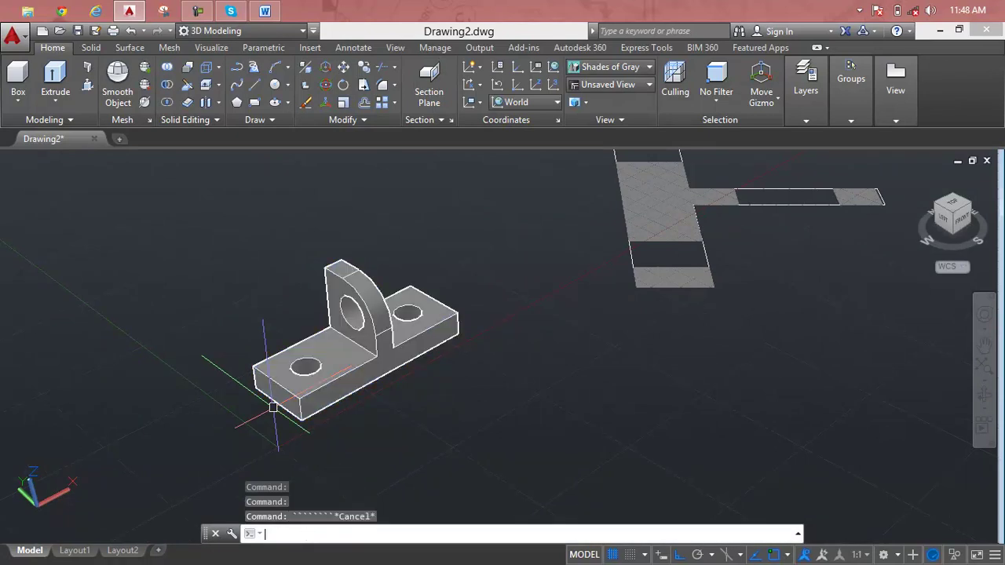
key("Escape")
left_click(445, 77)
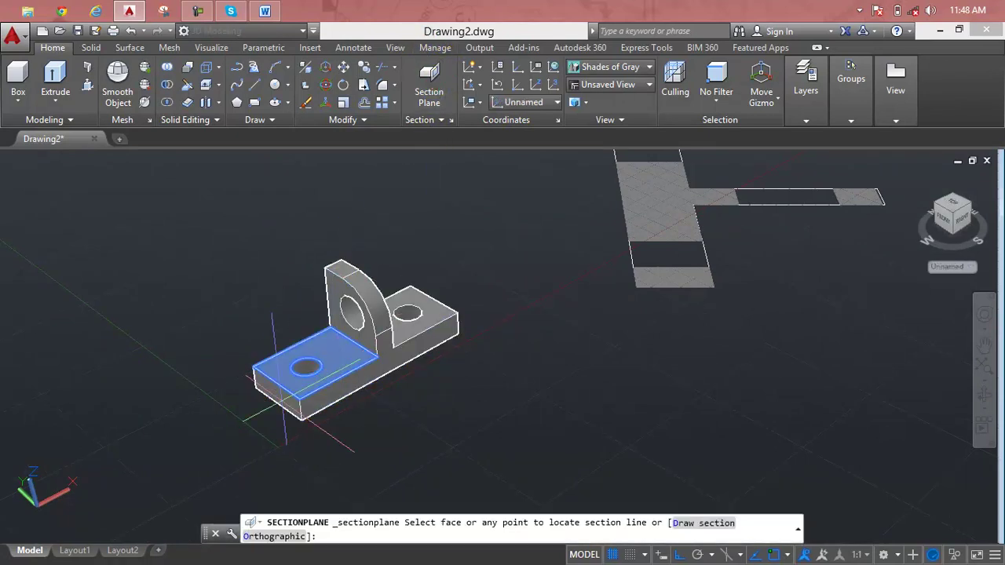
left_click(269, 396)
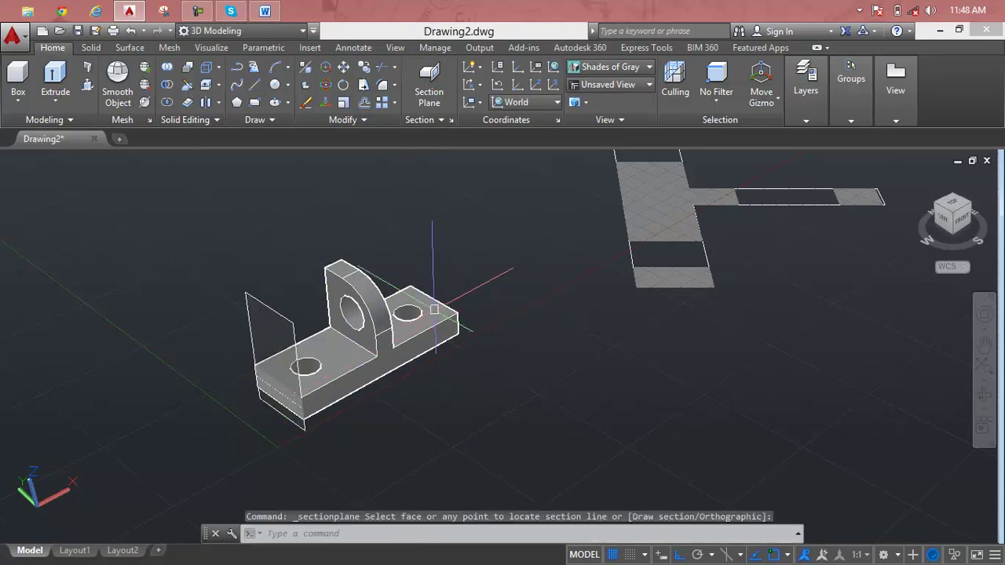
key("Escape")
key("Escape")
key("Escape")
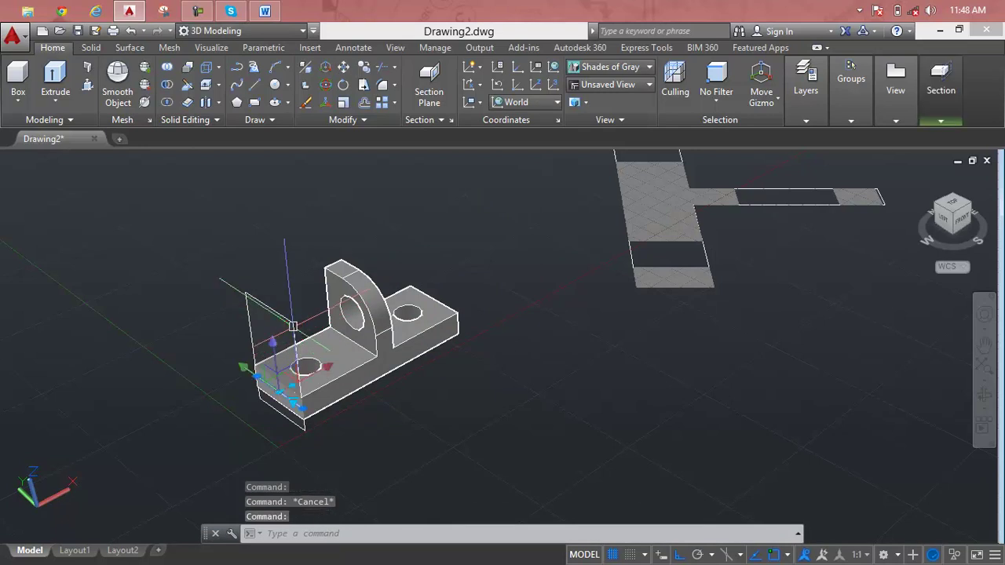
Delete the section plane, bracket and flat surfaces, undo to restore them, and reselect the section plane
key("Delete")
left_click(349, 302)
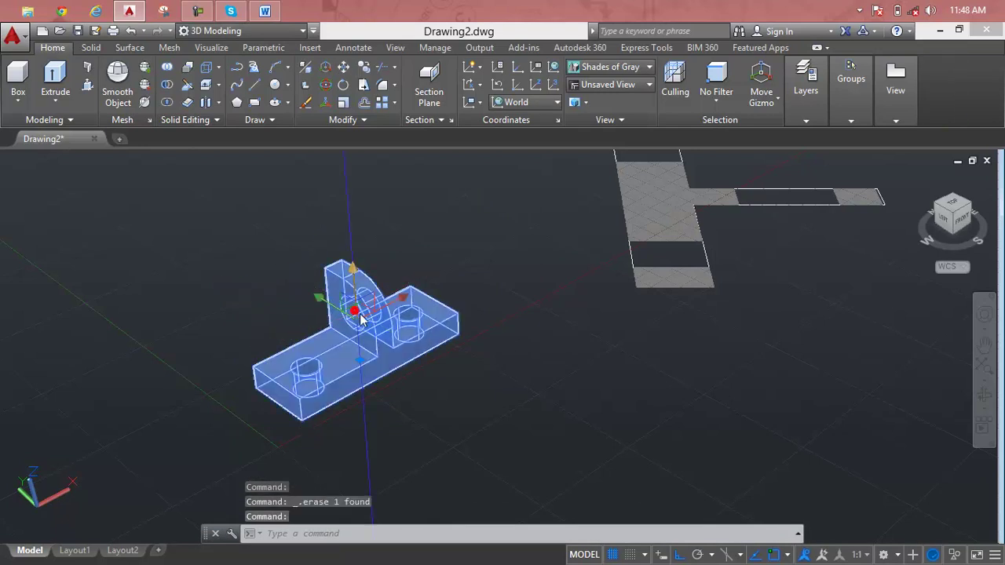
key("Delete")
left_click(793, 199)
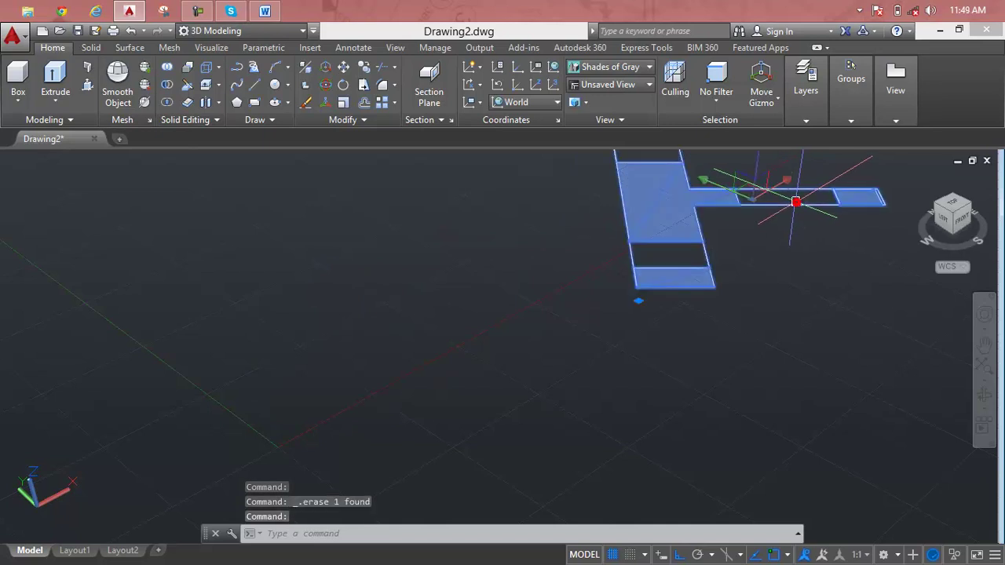
key("Delete")
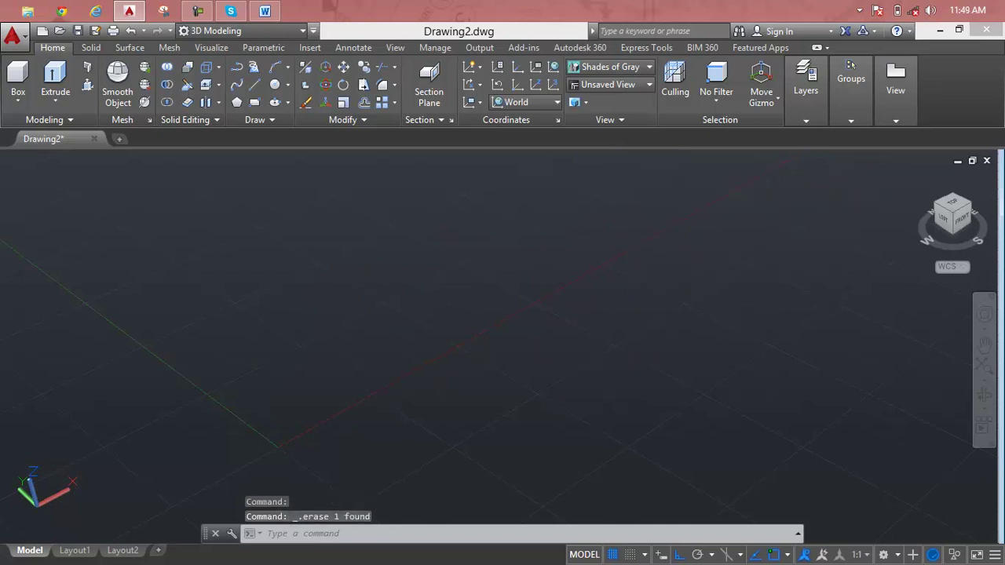
key("ctrl+z")
key("ctrl+z")
key("ctrl+z")
key("ctrl+z")
key("ctrl+z")
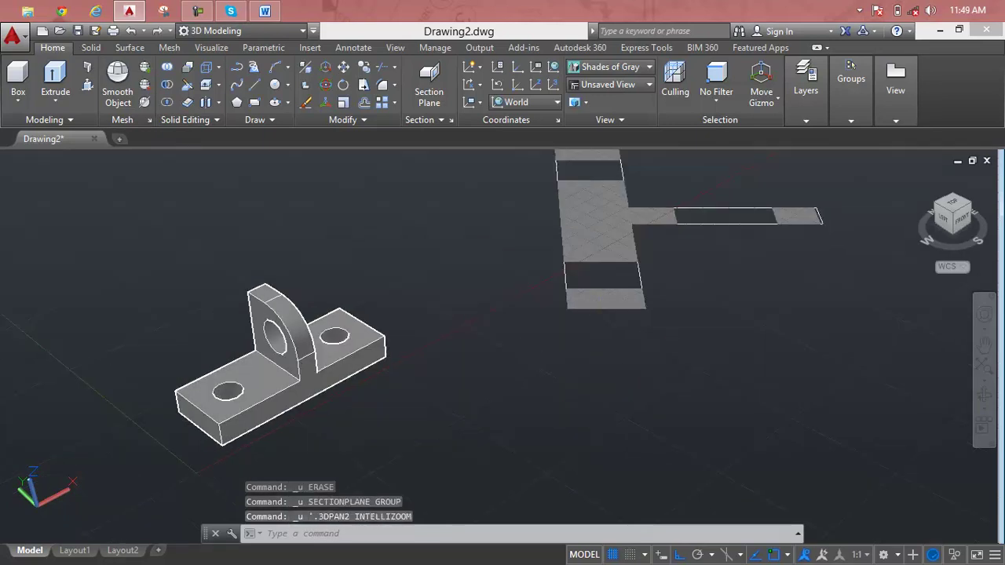
key("ctrl+z")
key("ctrl+z")
key("ctrl+z")
key("ctrl+z")
key("ctrl+z")
key("ctrl+z")
key("ctrl+z")
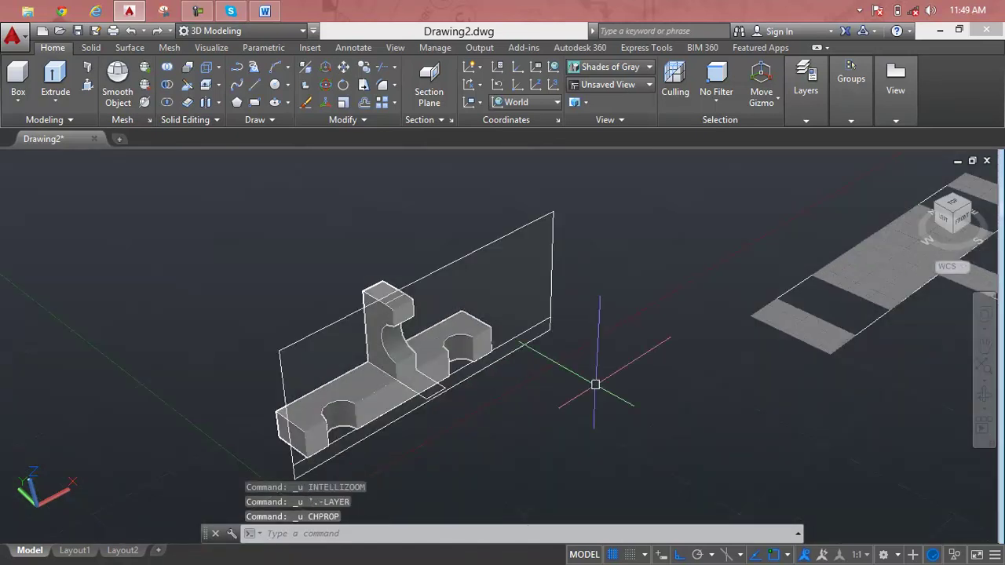
left_click(552, 299)
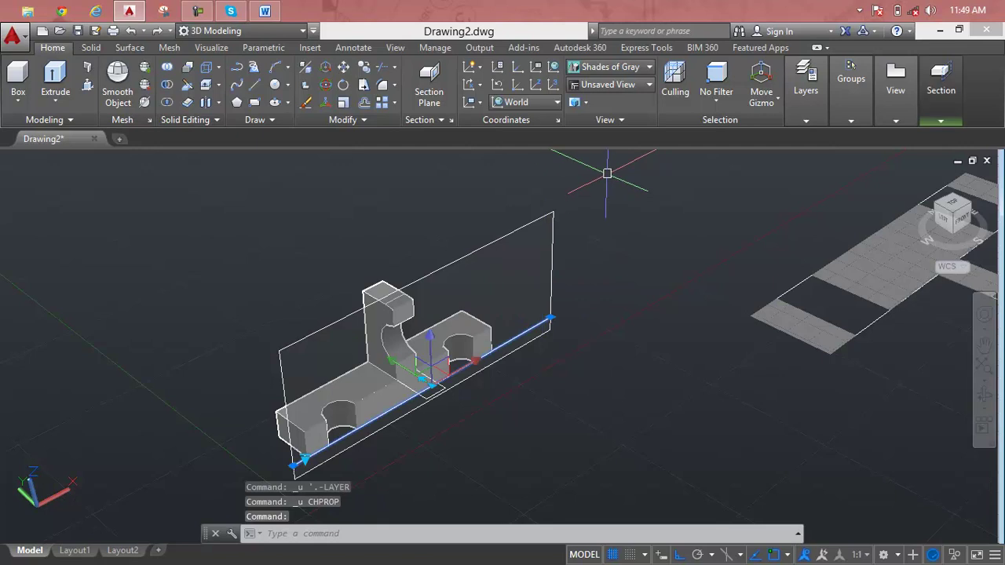
left_click(805, 87)
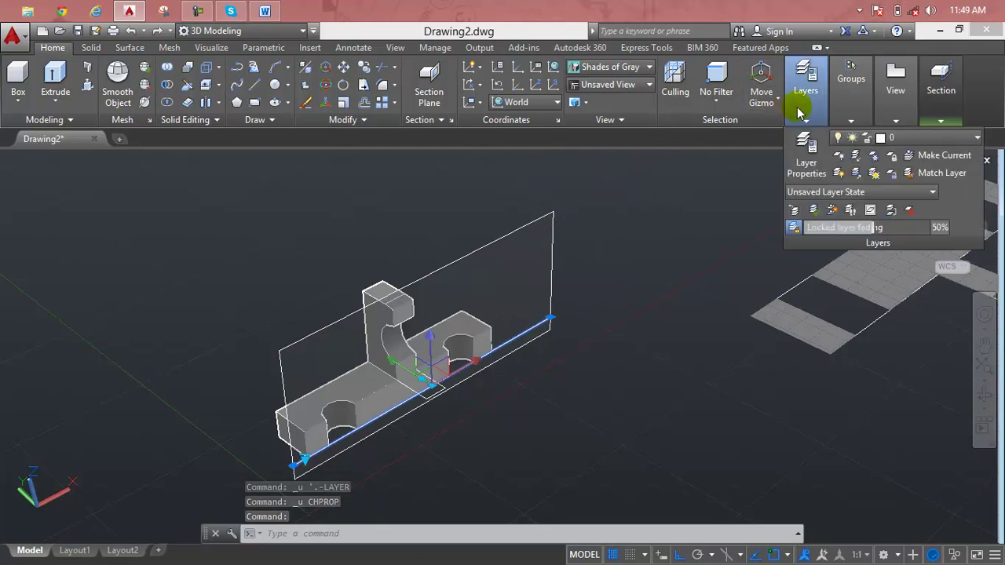
Set the Defpoints layer colour to 110, a green
left_click(884, 141)
left_click(886, 191)
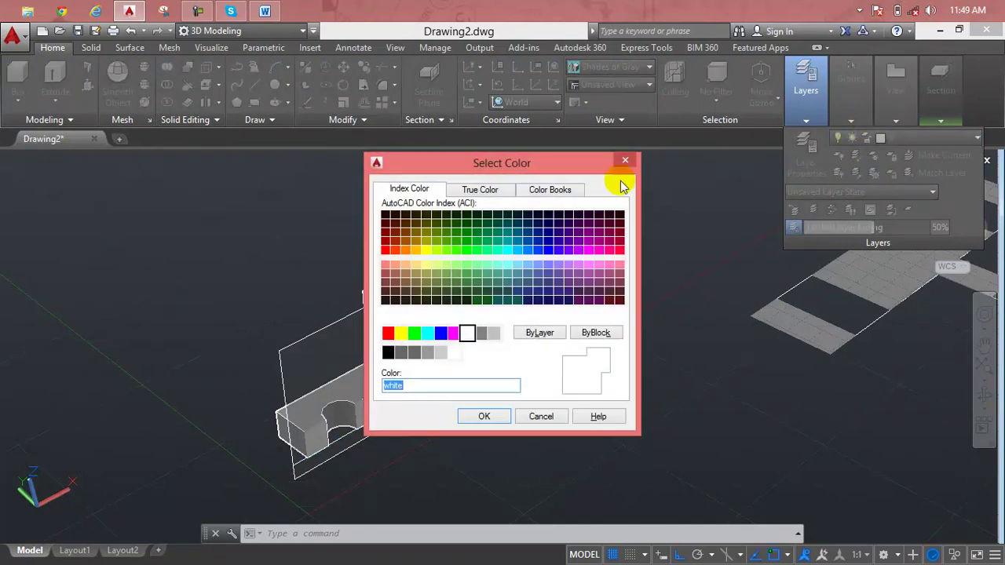
left_click(625, 162)
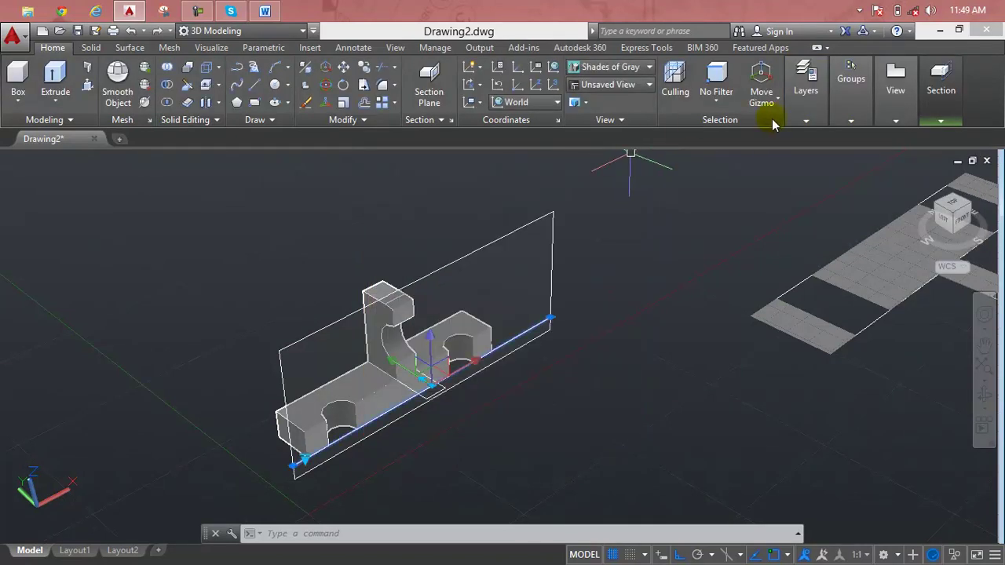
left_click(848, 121)
left_click(819, 119)
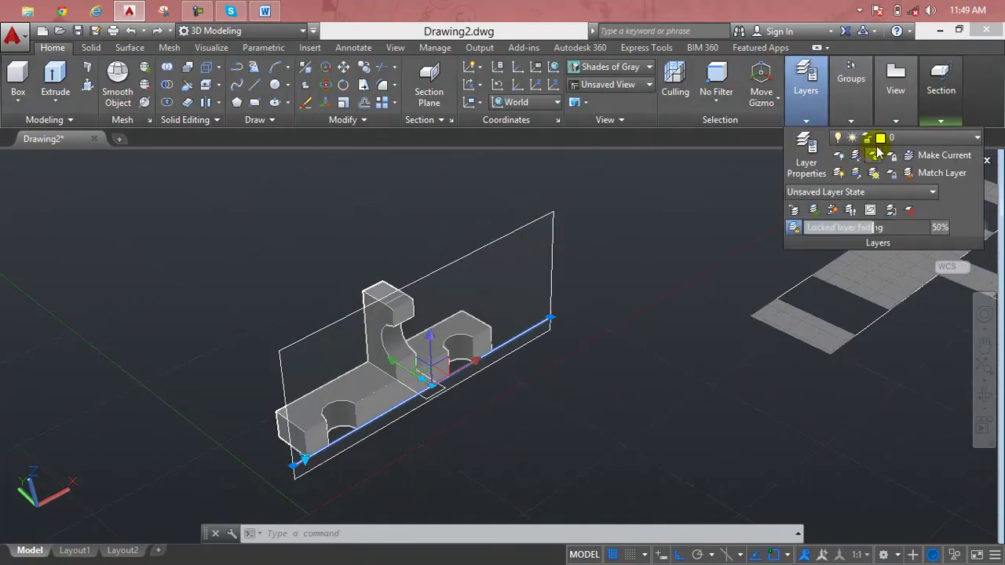
left_click(895, 139)
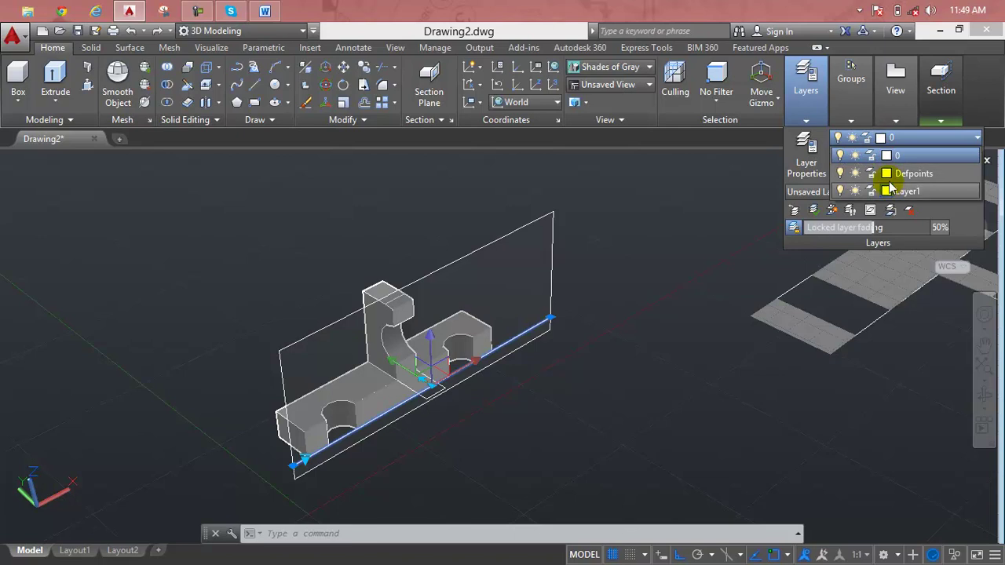
left_click(886, 173)
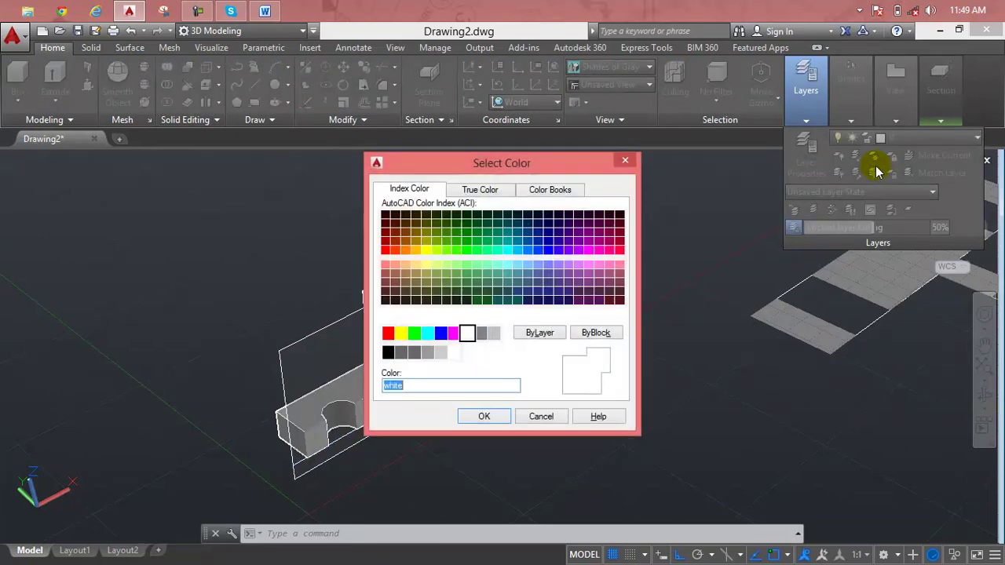
left_click(486, 250)
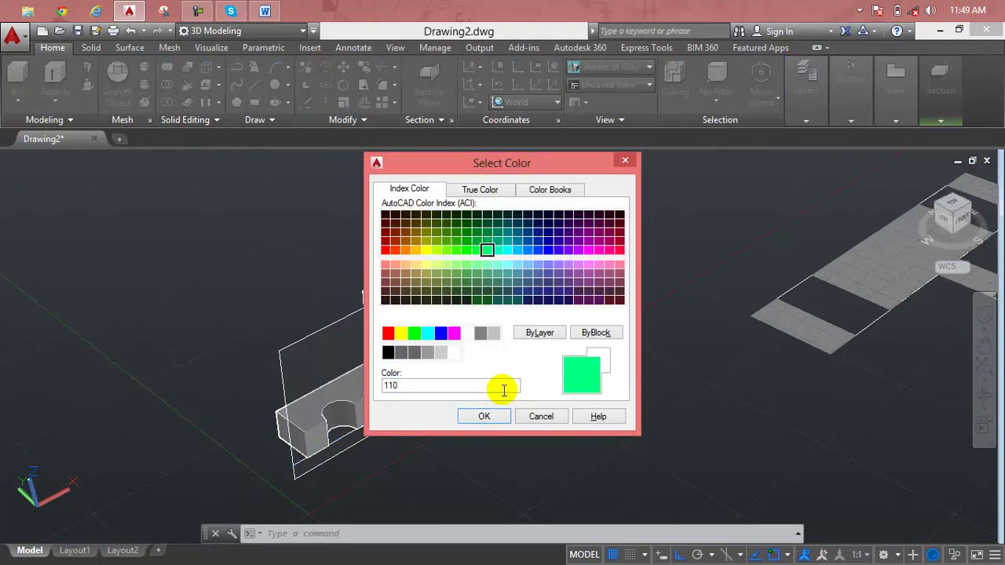
left_click(484, 416)
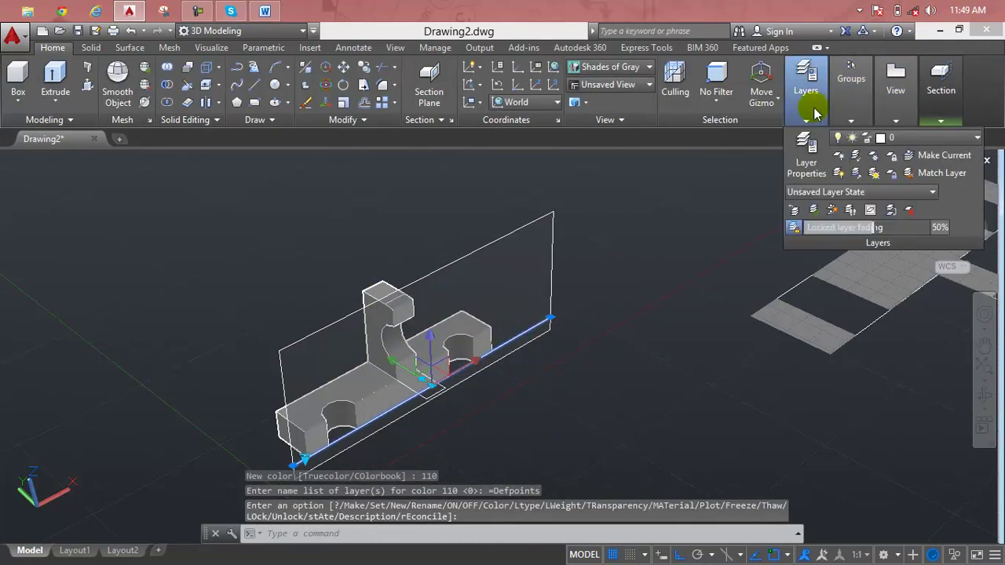
mouse_move(805, 82)
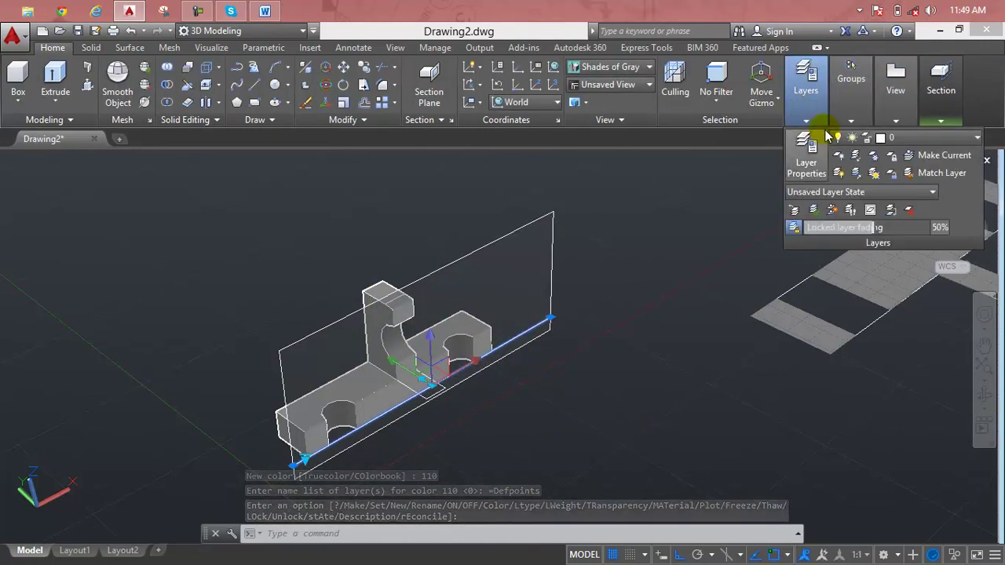
Move the section plane onto Layer1 and turn Layer1 off to hide it
left_click(838, 141)
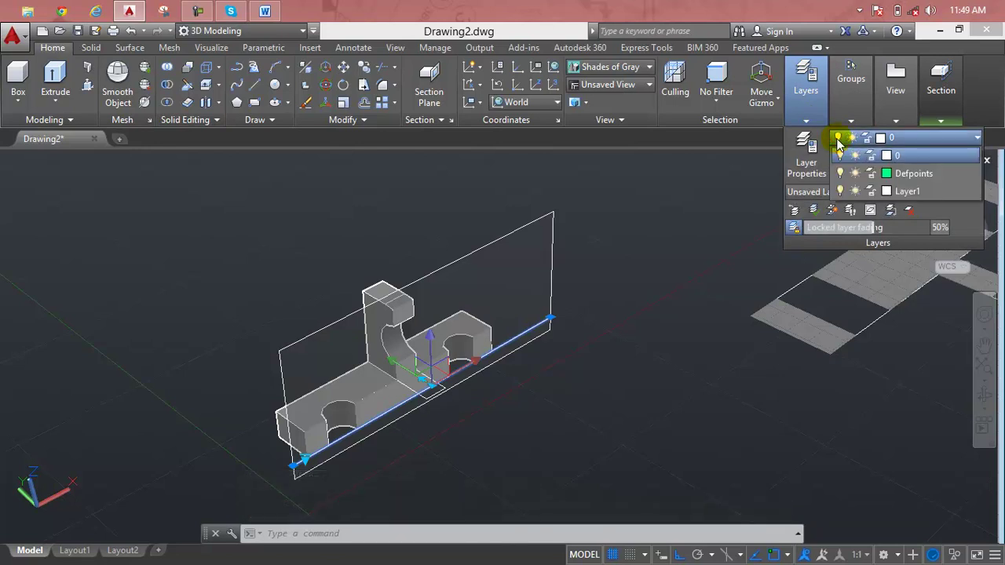
left_click(901, 195)
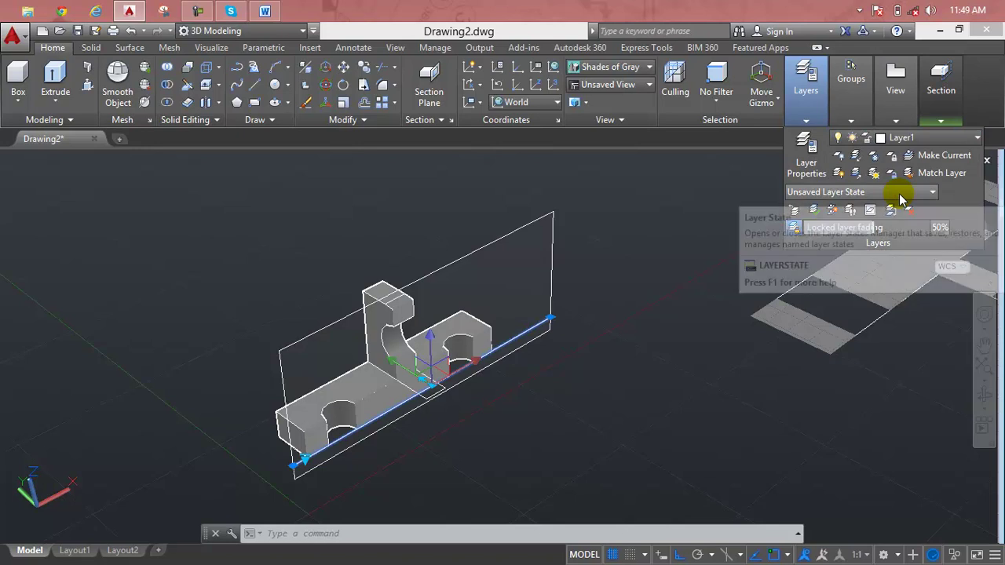
left_click(841, 139)
left_click(841, 190)
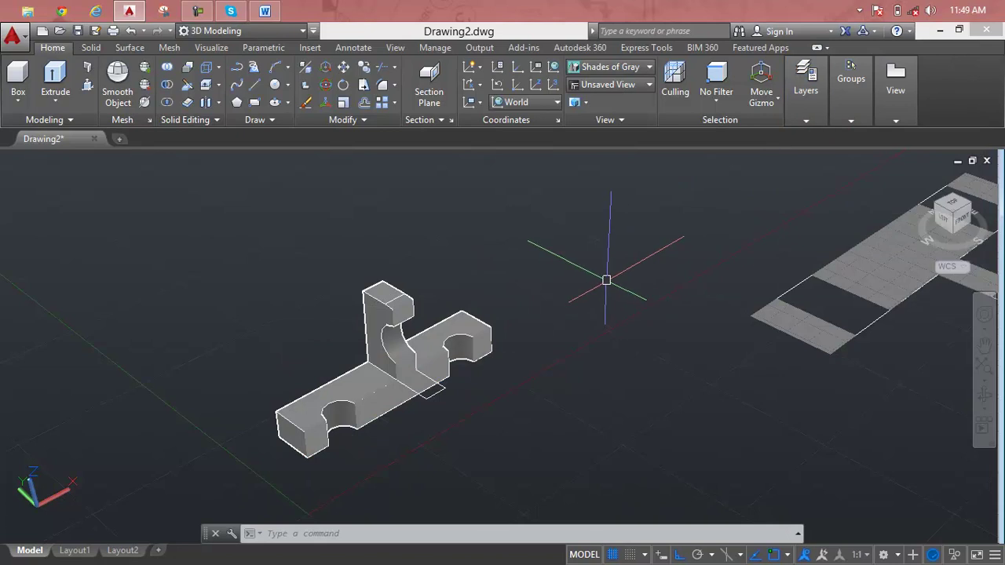
middle_click_drag(606, 280, 521, 274, "shift")
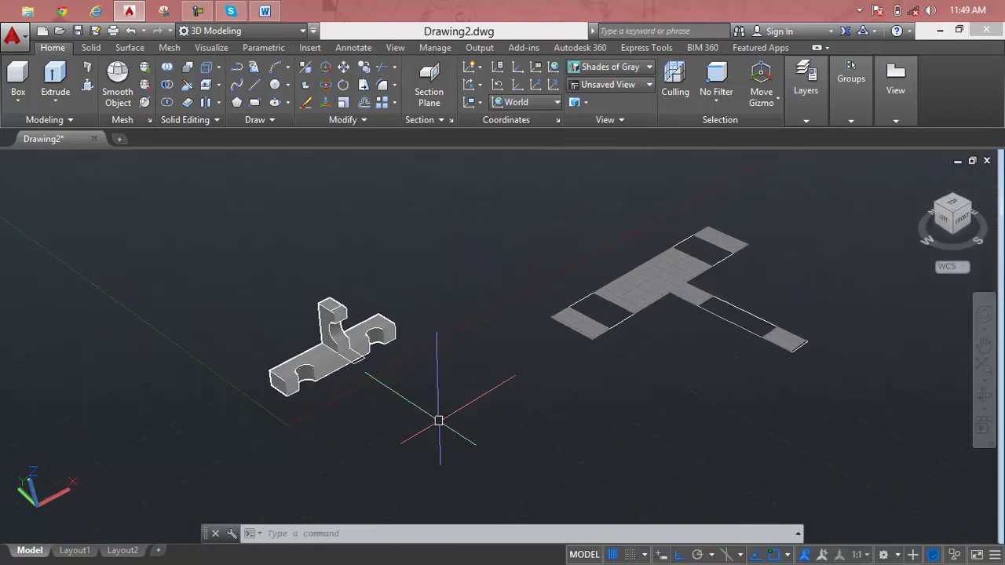
Switch to Layout1, toggle the grid with F7, and select then deselect its viewport
left_click(88, 554)
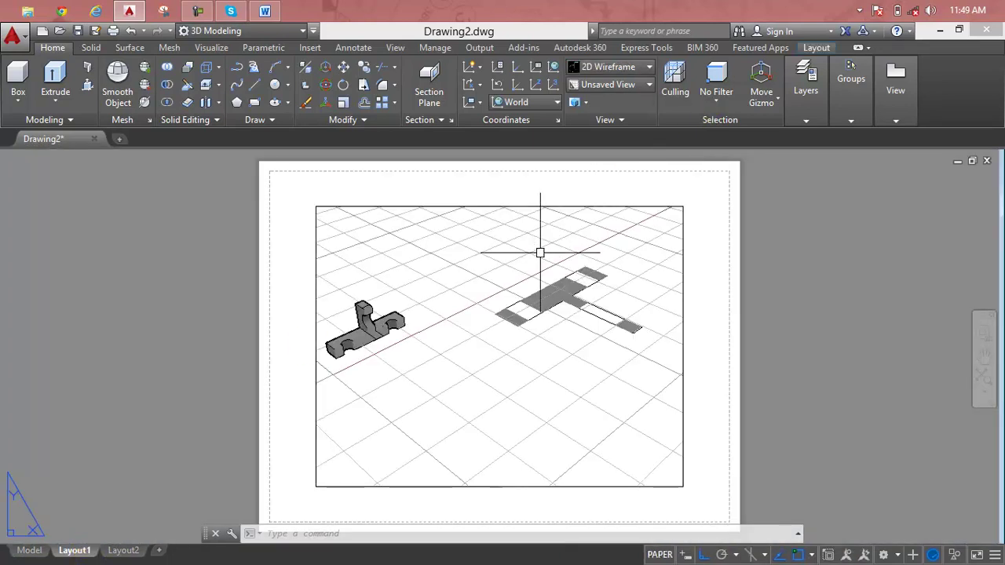
scroll(540, 253, "up", 2)
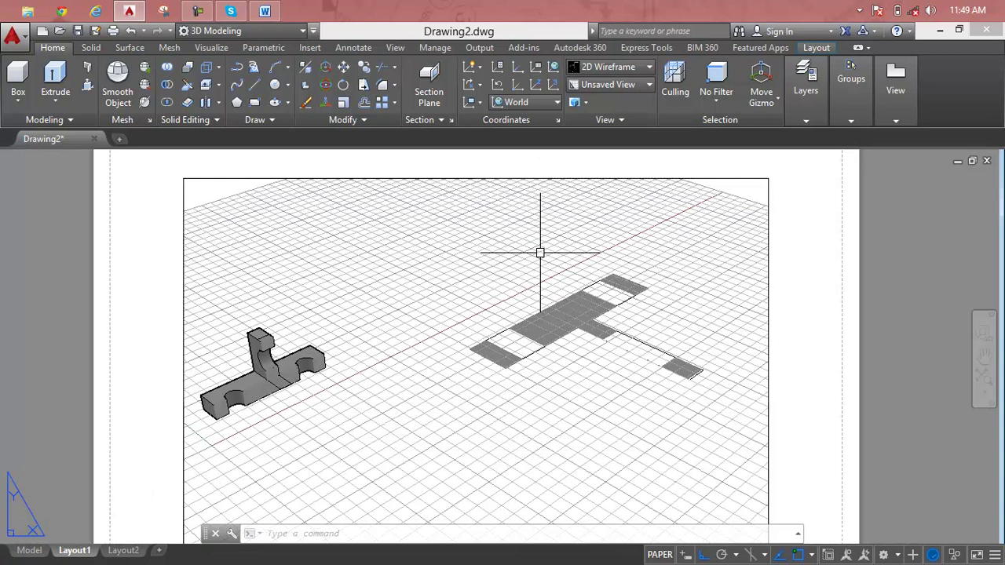
key("F7")
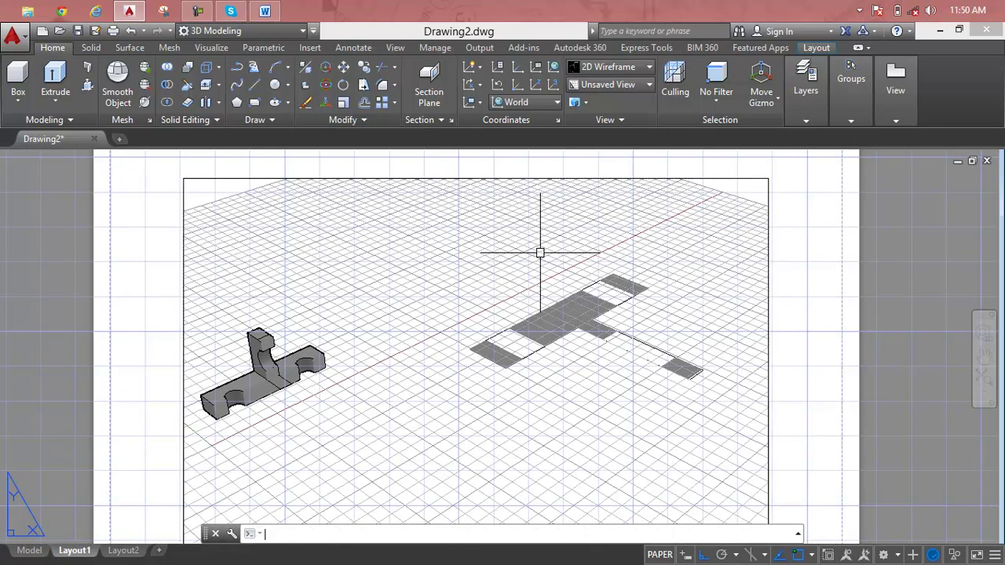
key("F7")
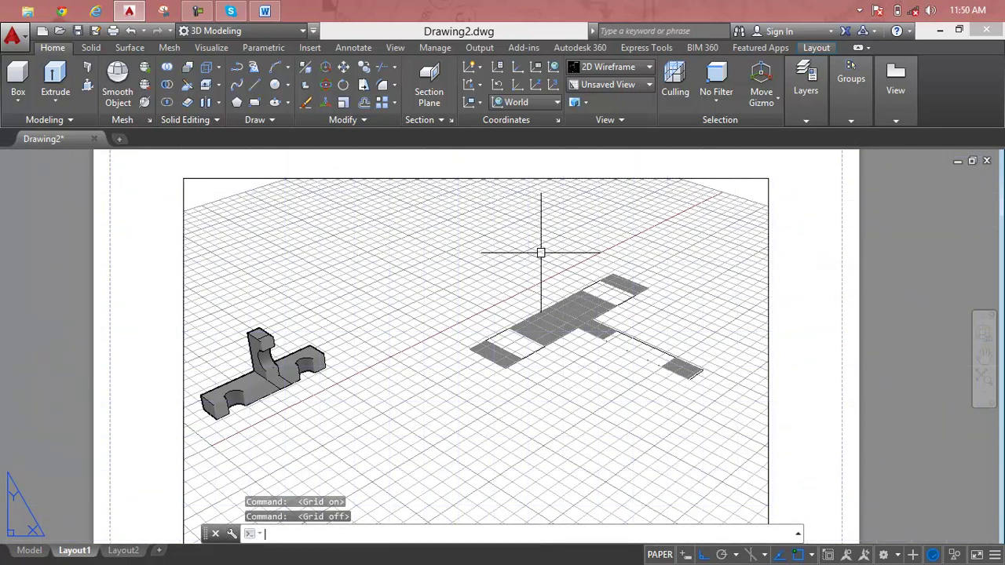
left_click(540, 252)
scroll(540, 252, "down", 4)
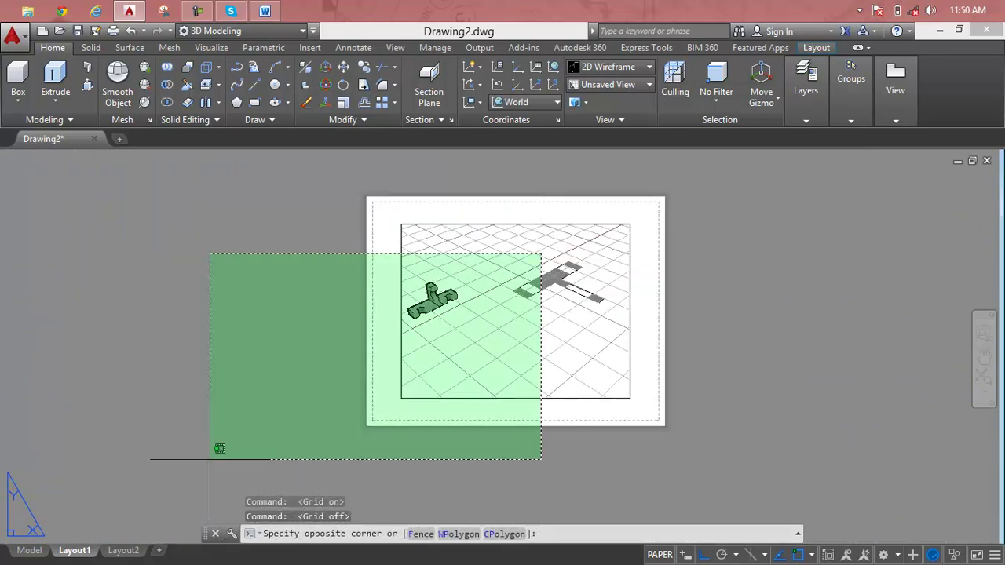
left_click(295, 423)
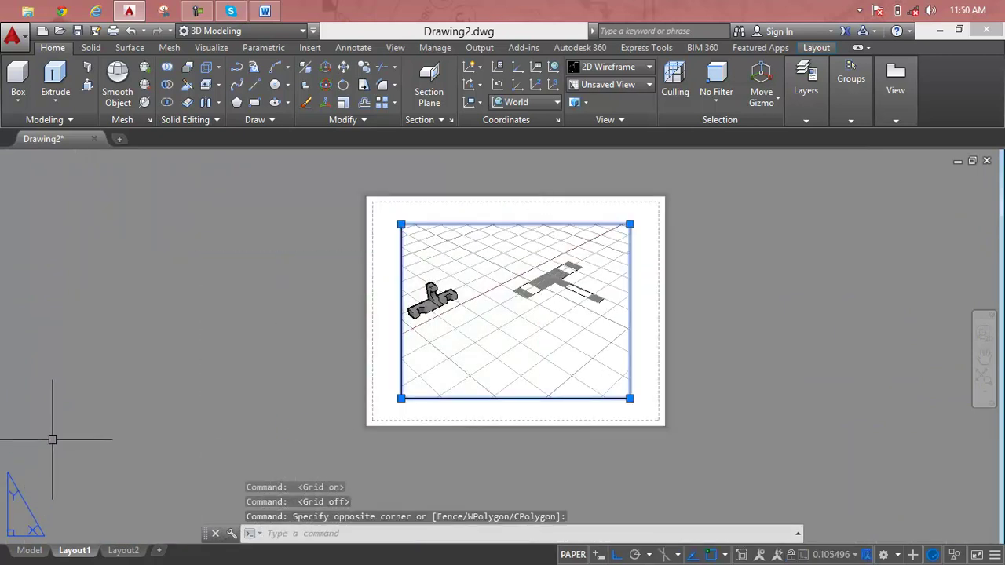
key("Escape")
key("Escape")
key("Escape")
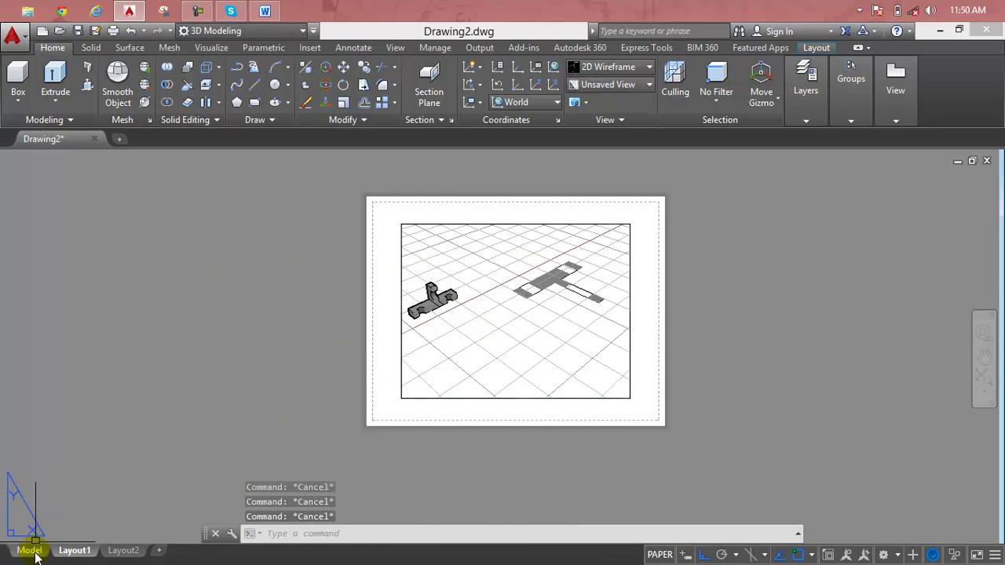
Turn off the grid in model space with F7
left_click(29, 550)
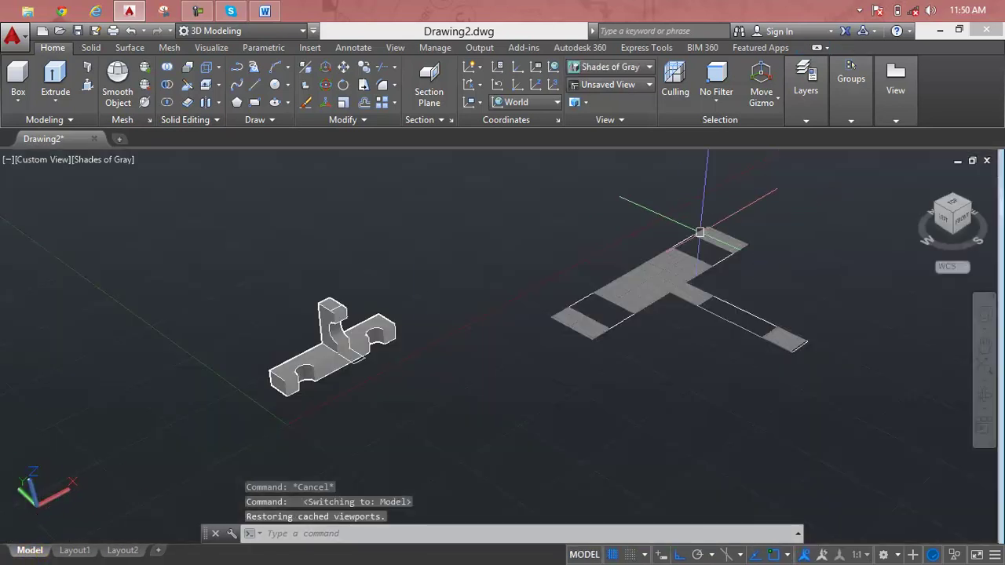
key("Escape")
key("Escape")
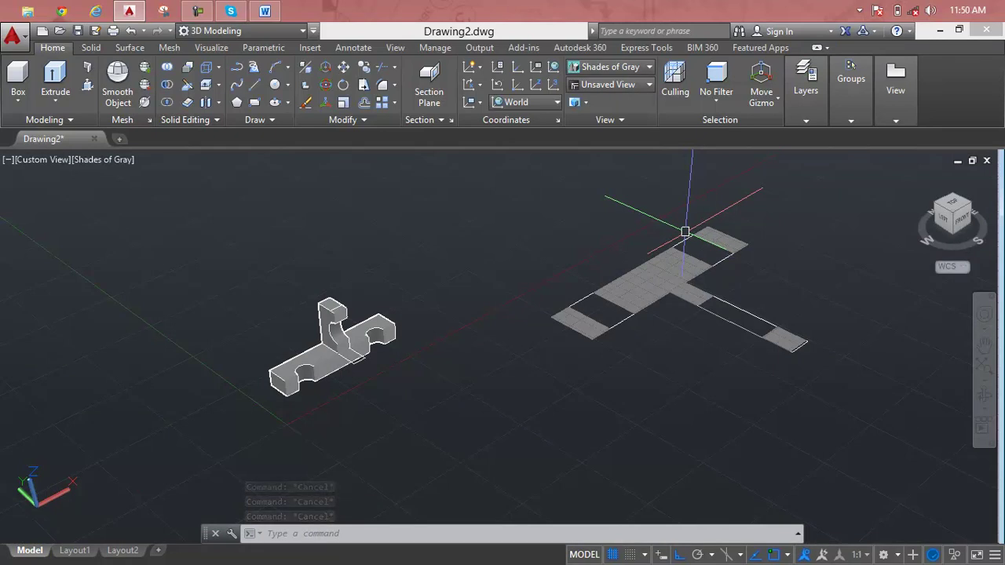
key("F7")
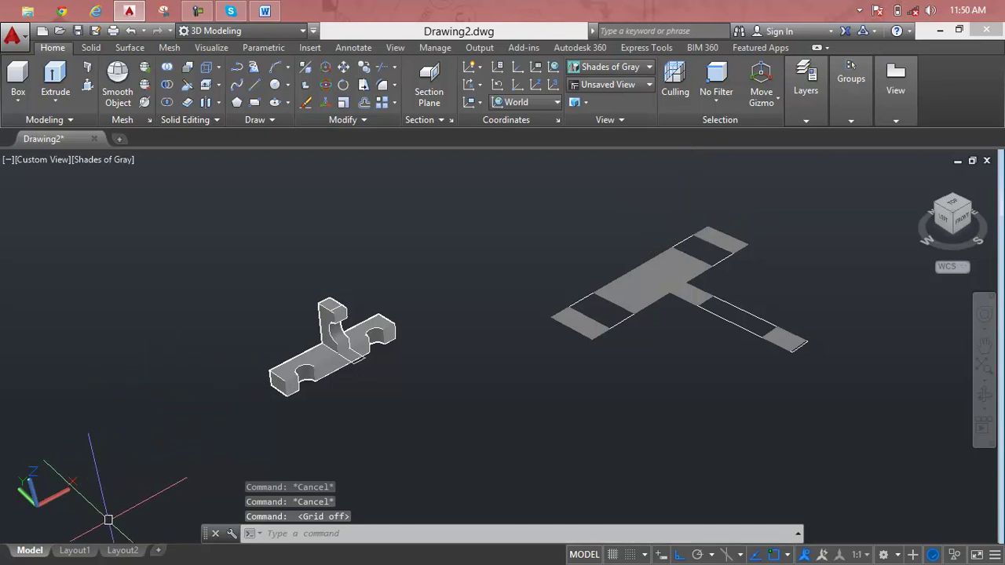
Delete the existing viewport from the Layout1 sheet
left_click(89, 552)
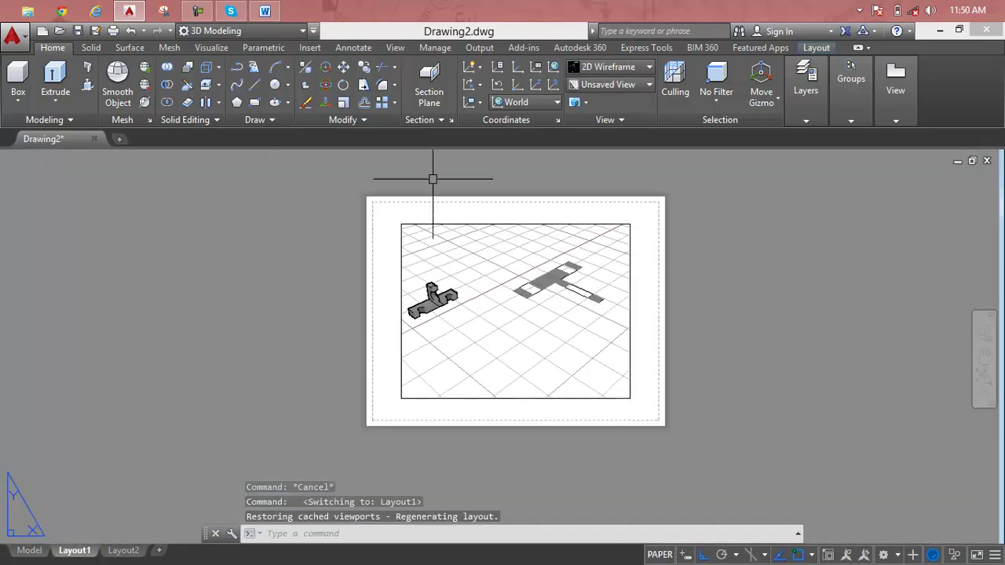
scroll(482, 278, "up", 4)
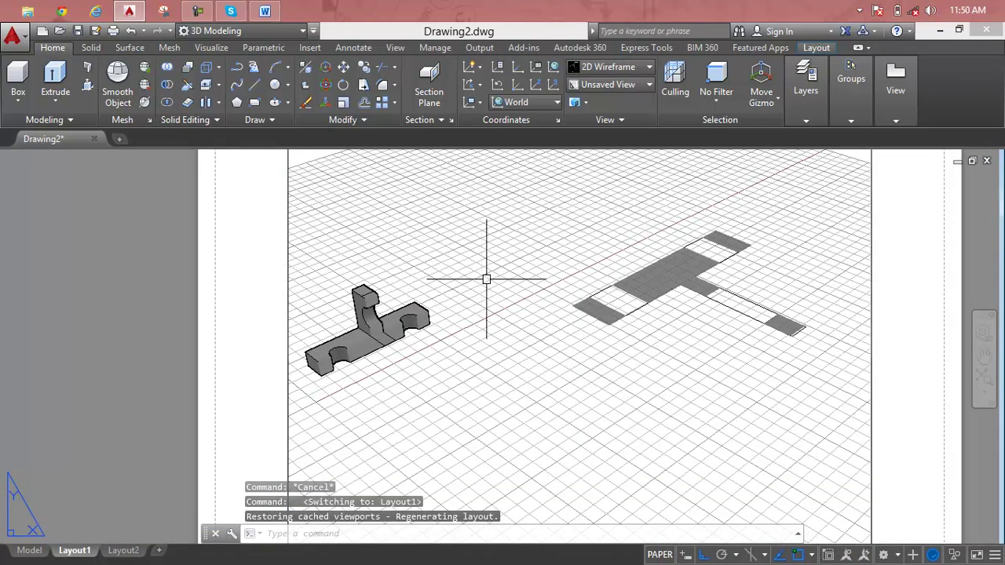
scroll(487, 279, "down", 2)
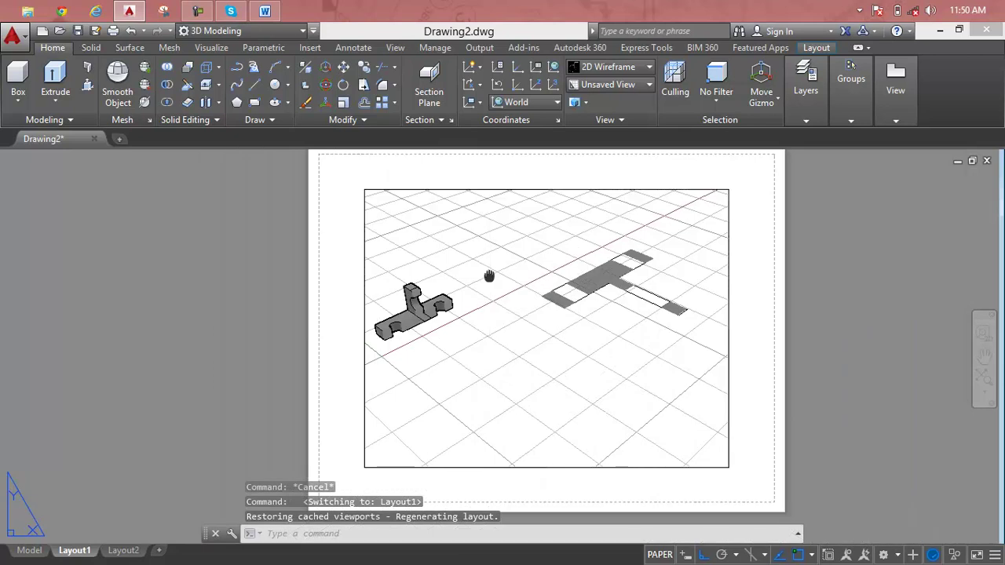
left_click(487, 196)
key("Delete")
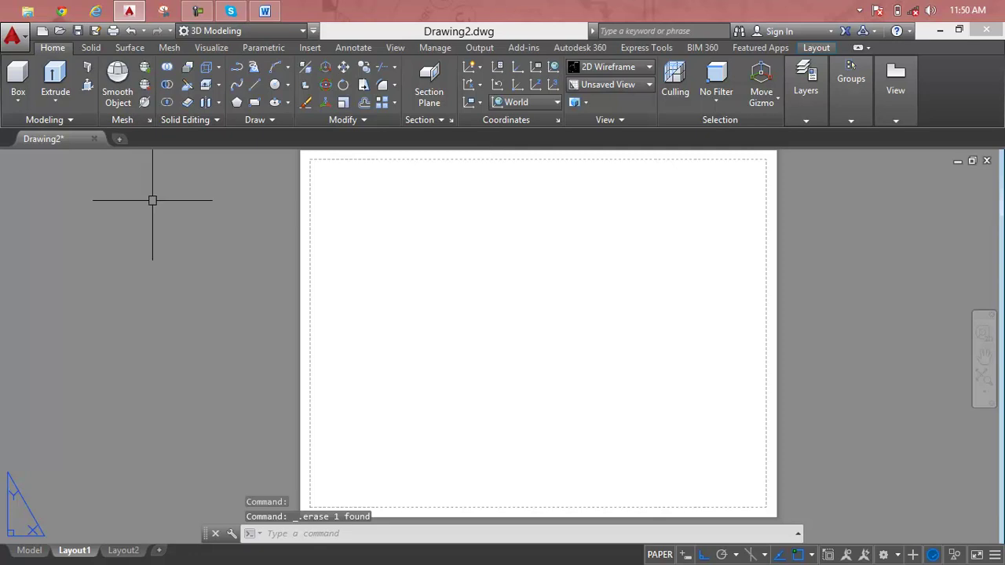
Switch the ribbon to the View tab
left_click(396, 48)
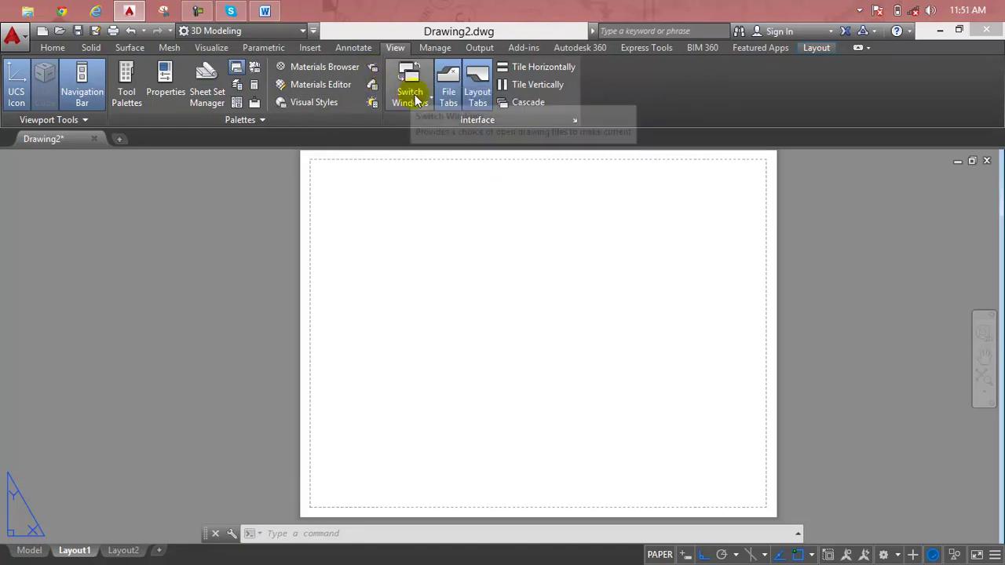
Check the open drawings and expand then collapse the extra palette tools
left_click(422, 100)
left_click(415, 99)
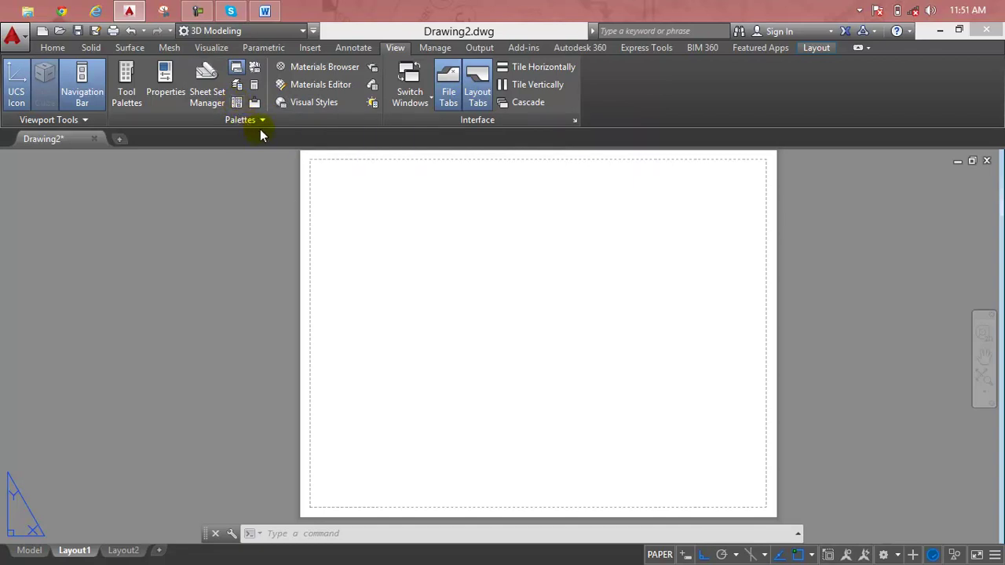
left_click(262, 122)
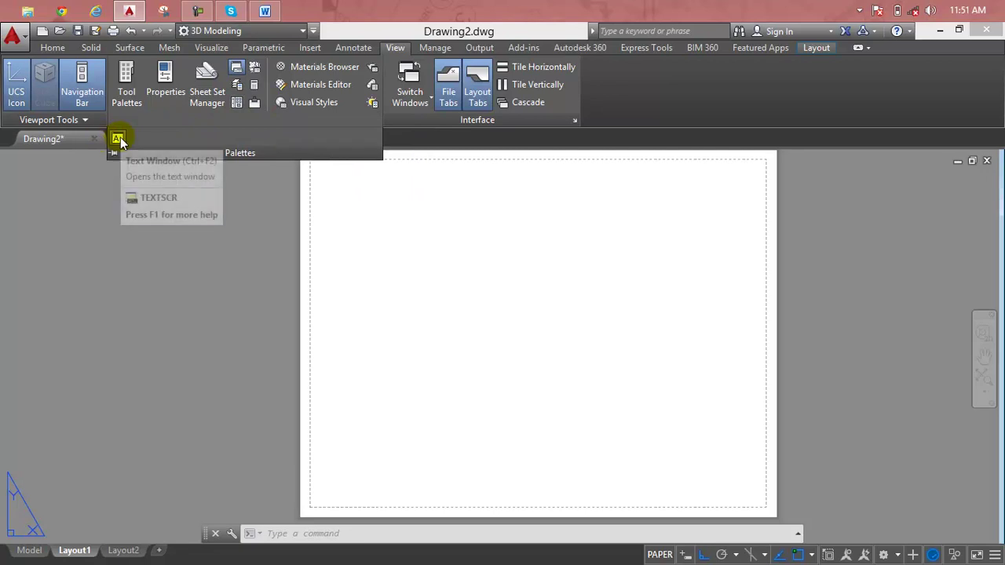
left_click(456, 204)
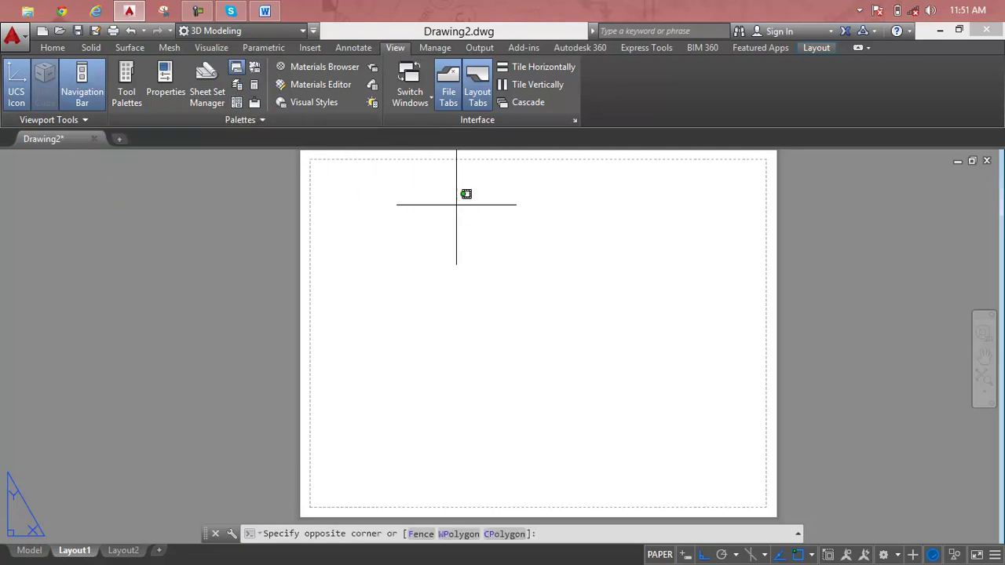
key("Escape")
key("Escape")
key("Escape")
Browse the parametric, visualization, mesh, insert and annotation ribbon tabs, returning to View
left_click(286, 47)
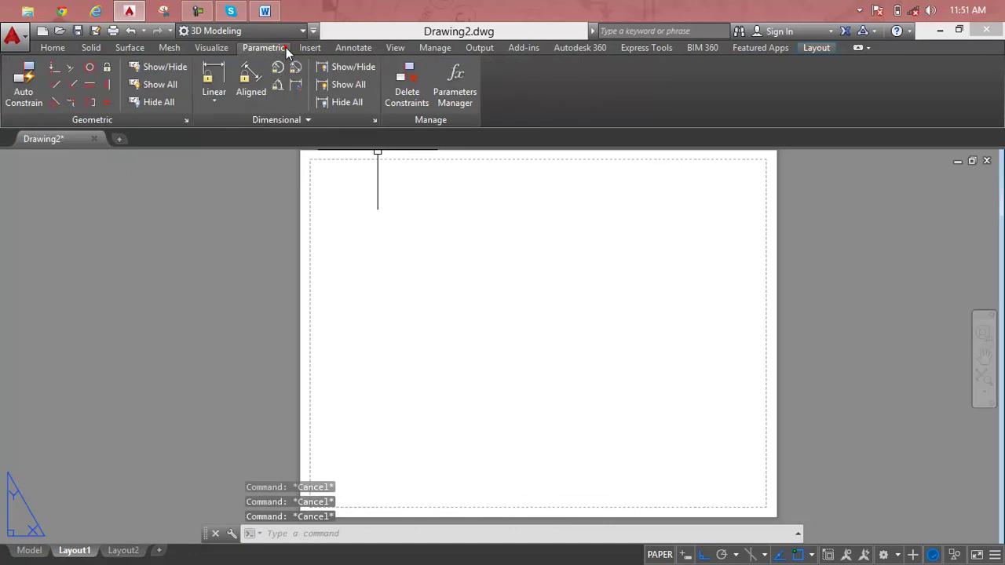
left_click(223, 50)
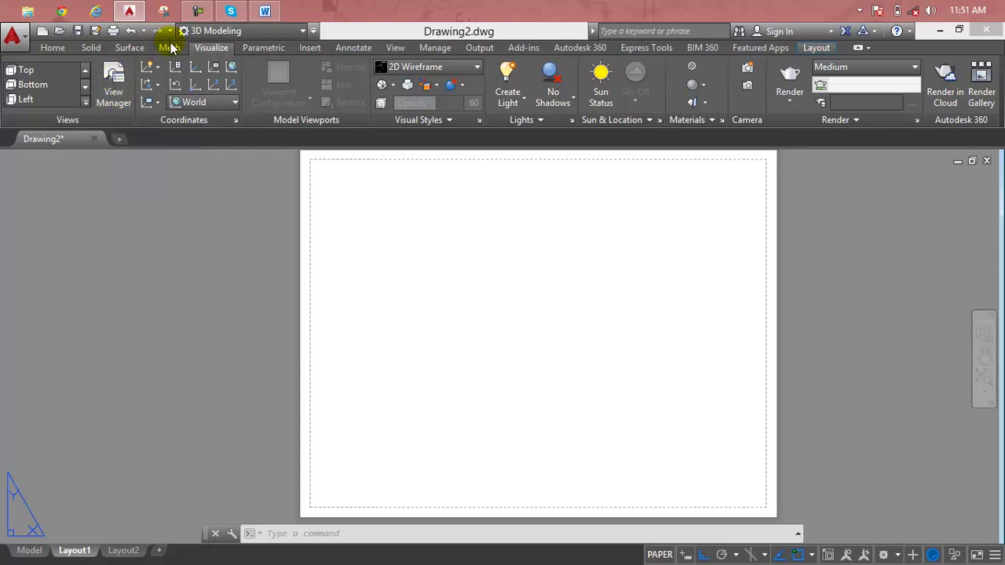
left_click(170, 49)
left_click(261, 48)
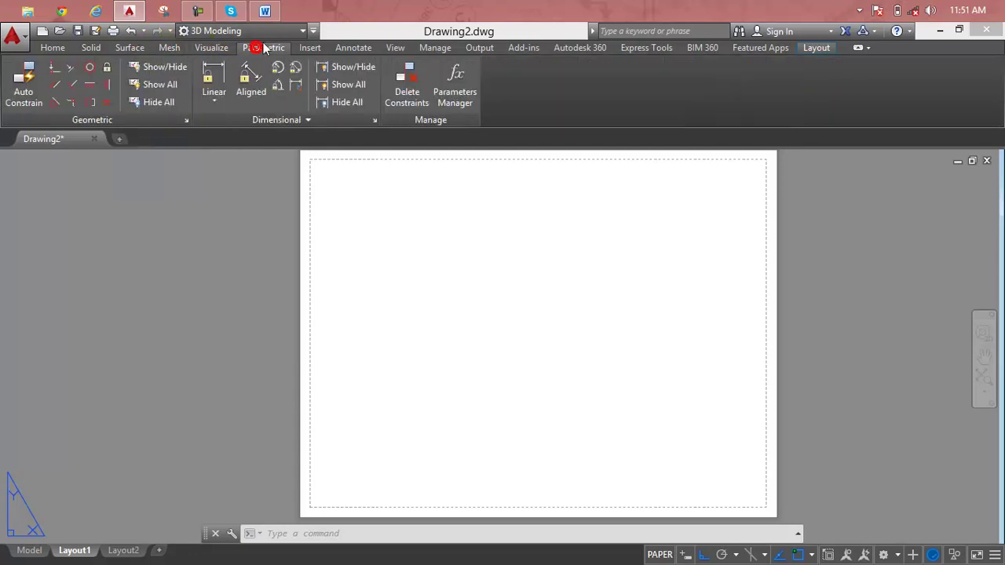
left_click(302, 49)
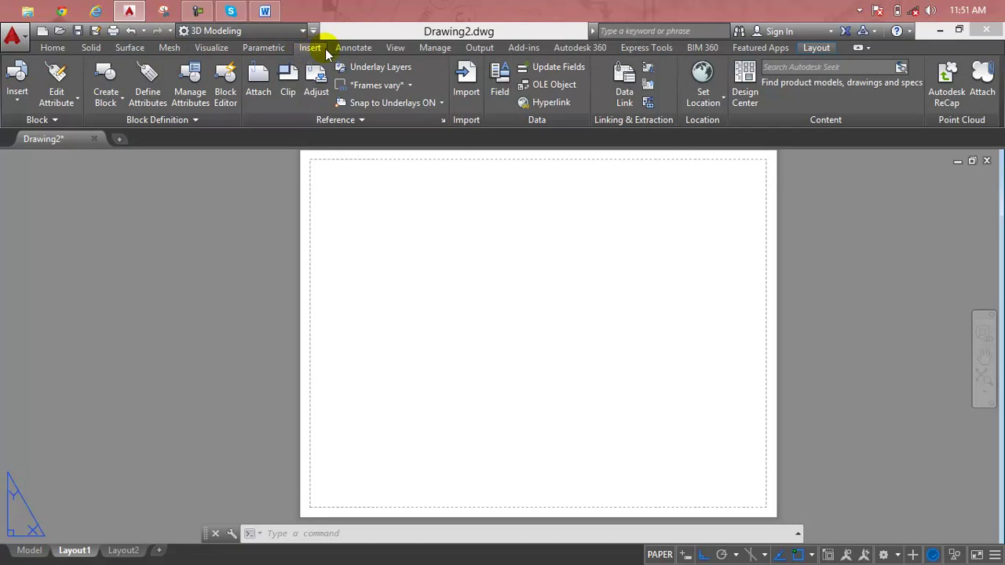
left_click(365, 51)
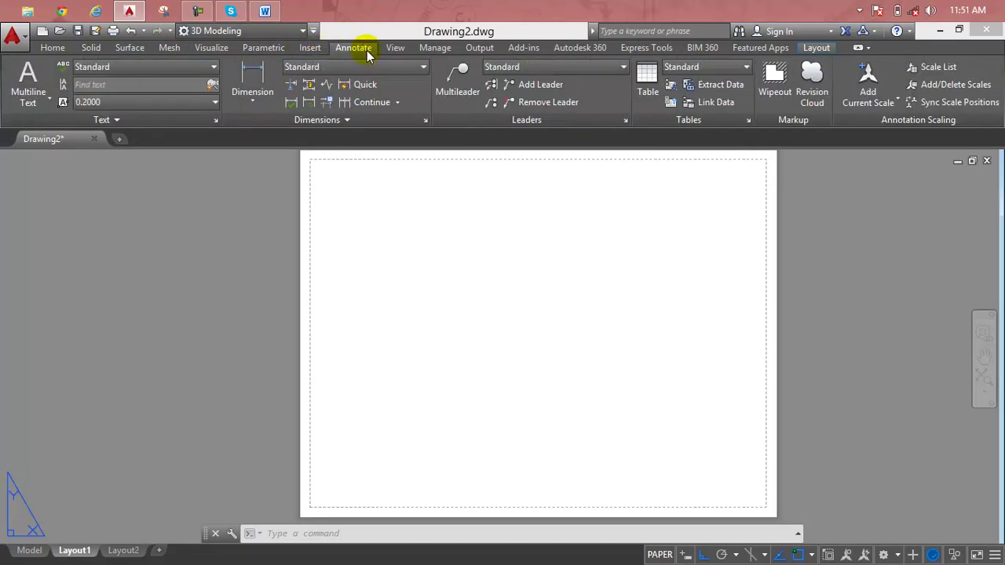
left_click(387, 48)
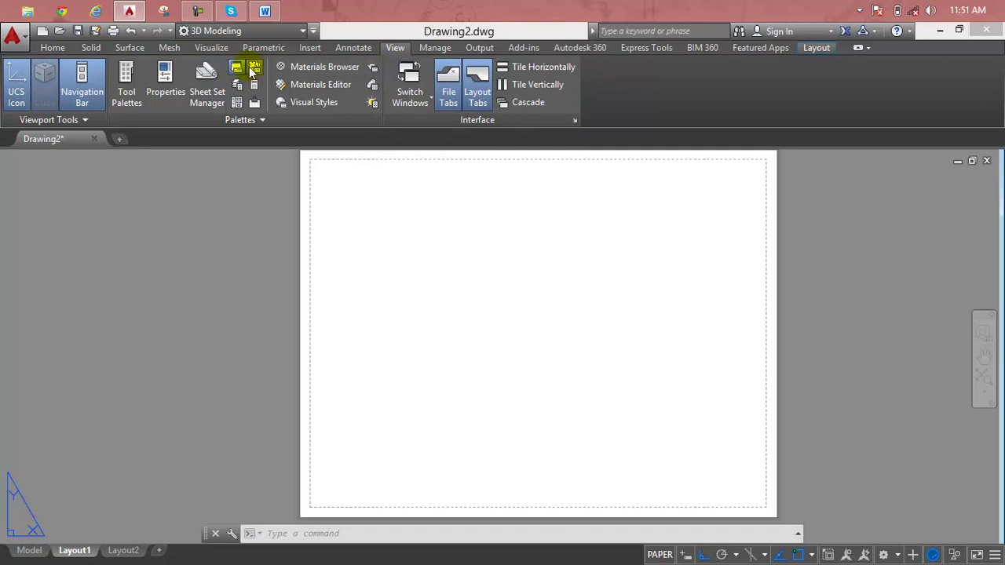
Keep the command line open, then browse the manage, output, add-in, cloud and utility tabs
left_click(238, 69)
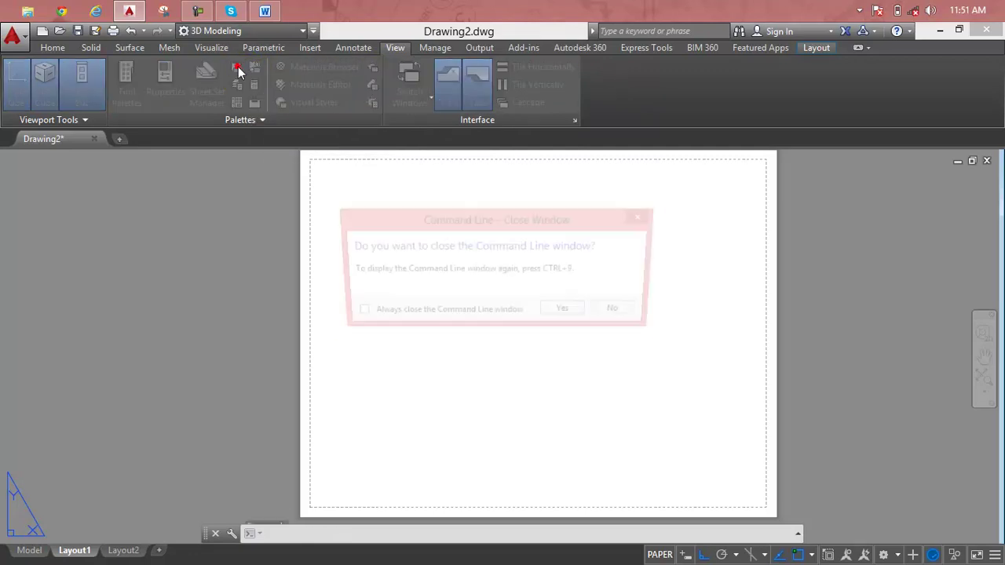
left_click(644, 216)
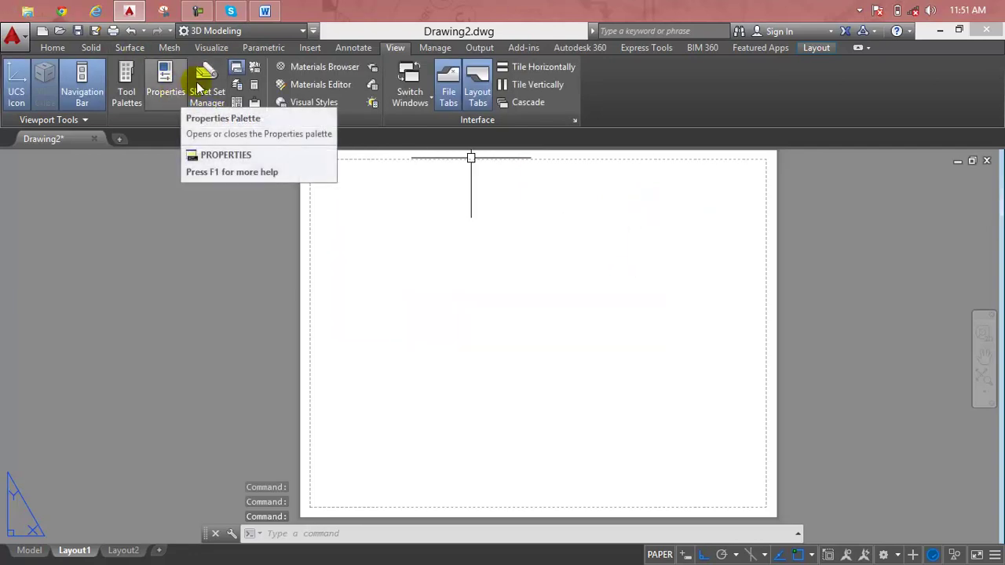
left_click(440, 49)
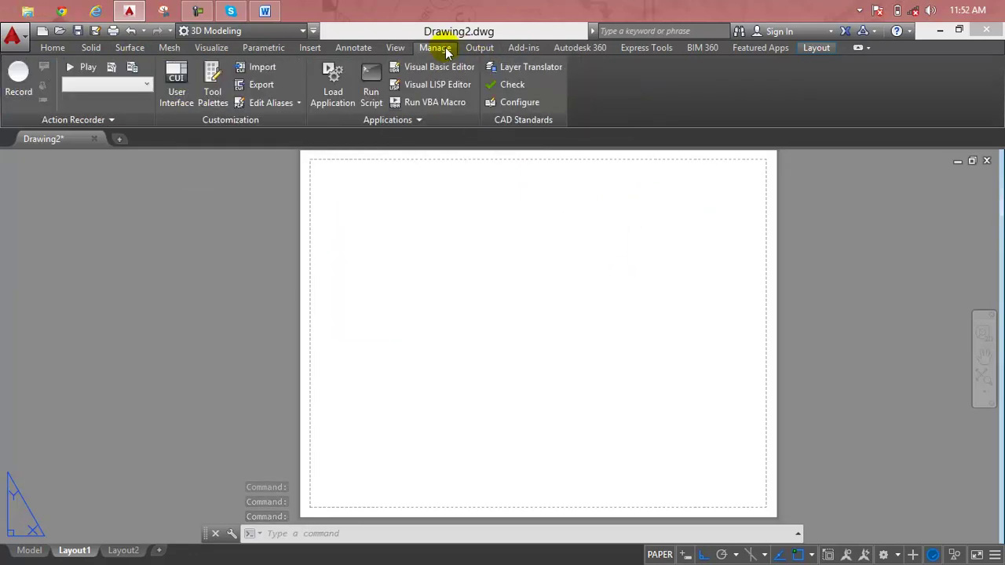
left_click(475, 49)
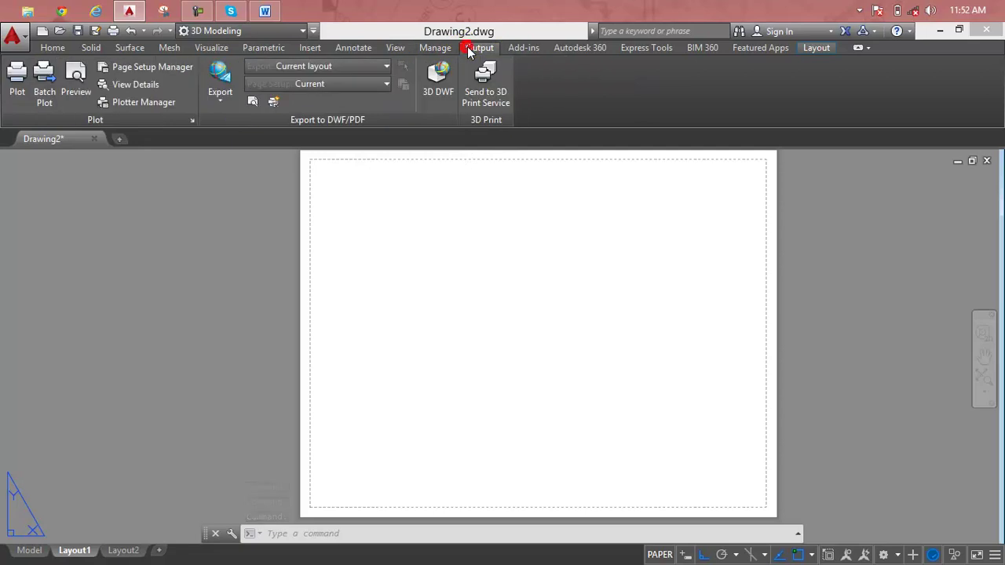
left_click(520, 48)
left_click(564, 48)
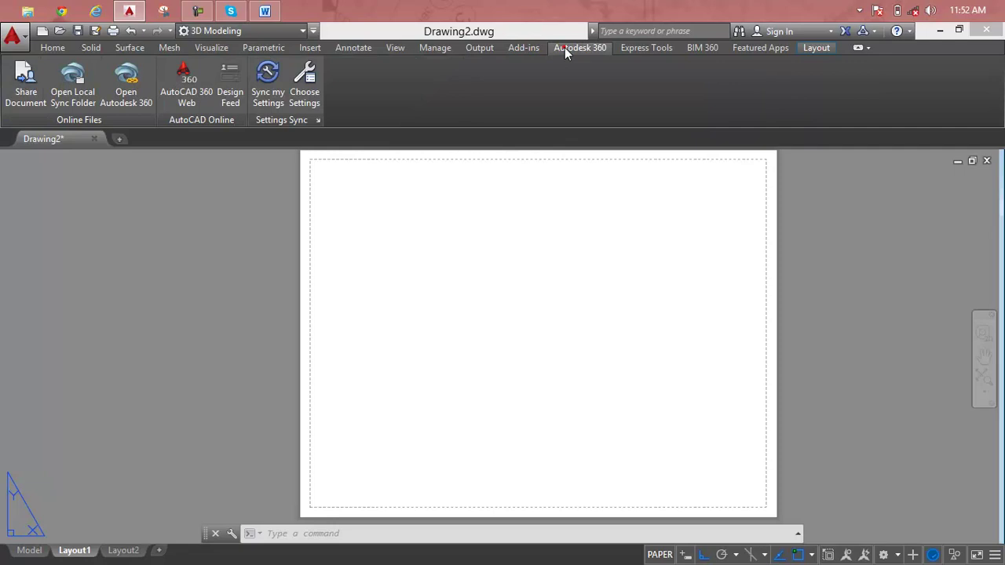
left_click(658, 48)
left_click(211, 9)
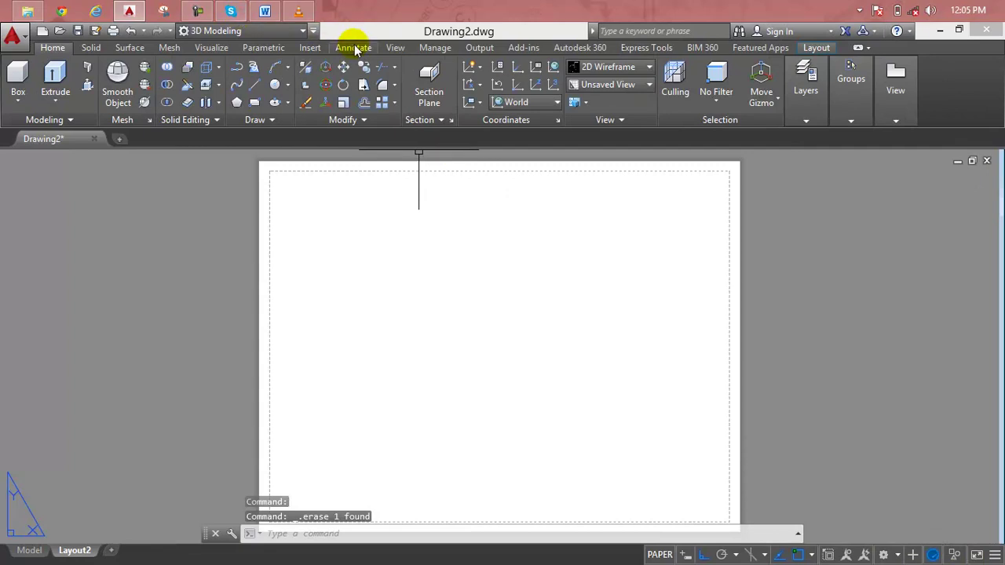
Move through the View and Visualize ribbon tabs to the Layout tab, previewing the New layout options
left_click(395, 48)
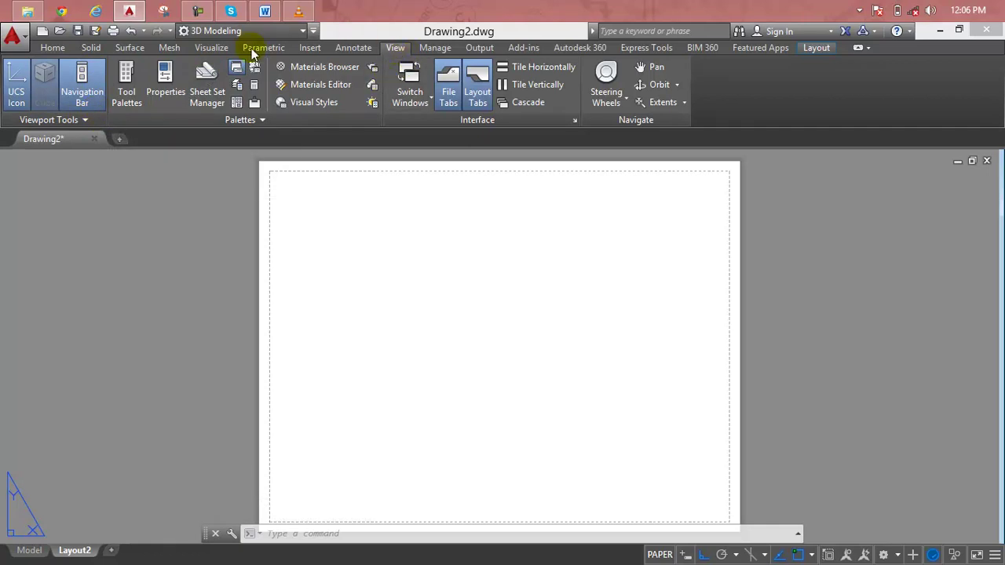
left_click(212, 47)
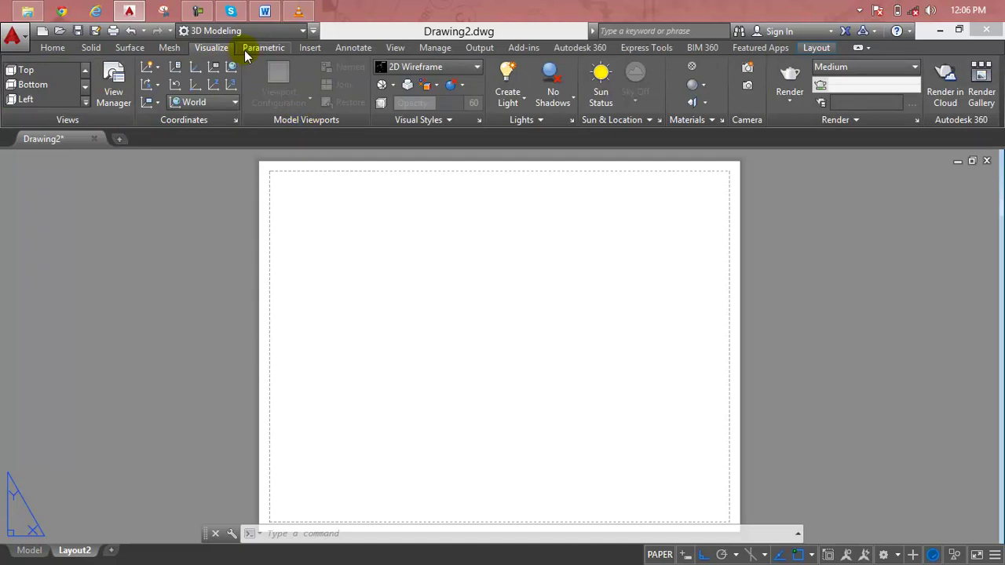
left_click(814, 48)
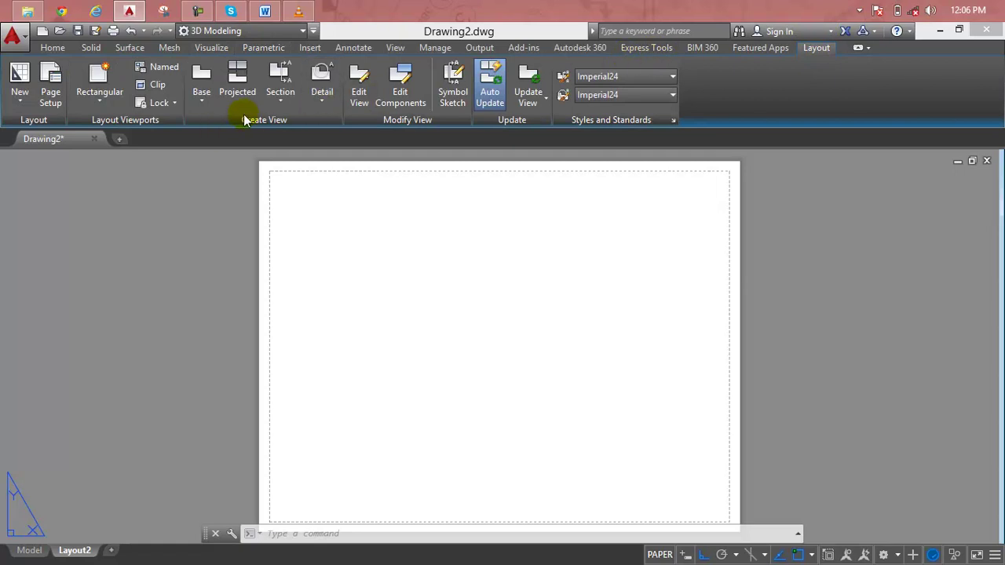
left_click(29, 92)
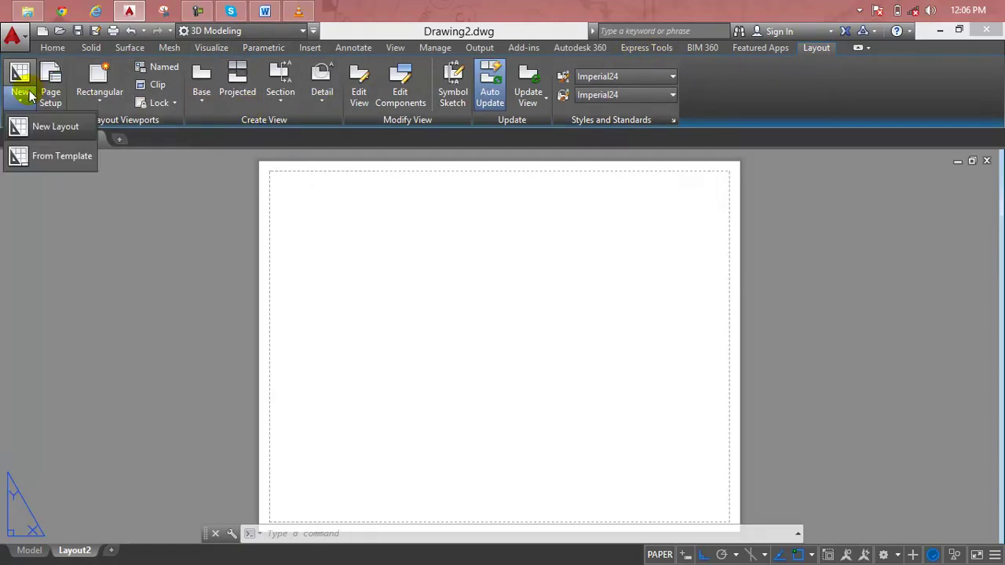
left_click(29, 92)
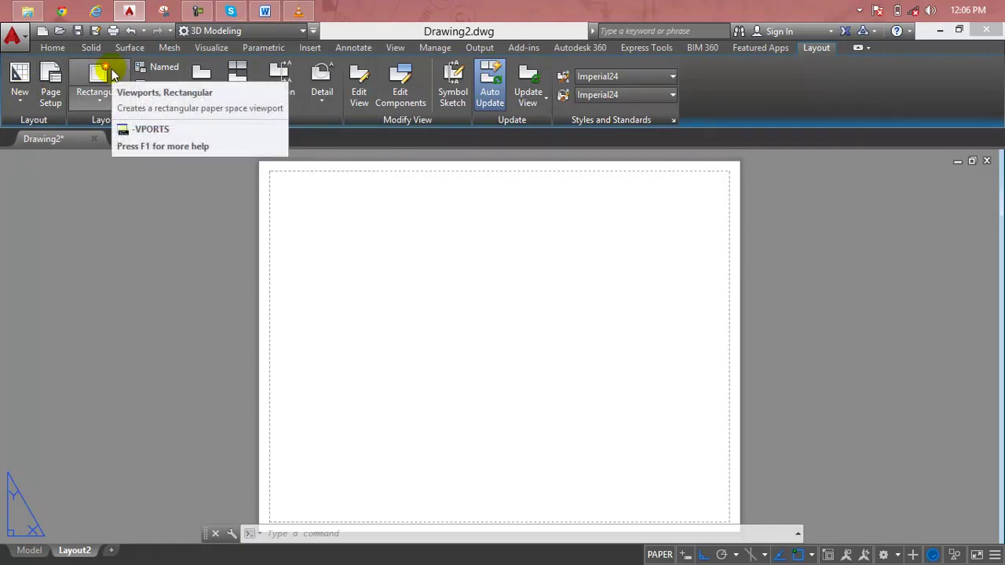
Draw a rectangular viewport at the sheet's top-left, then another beside it extending to the right
left_click(111, 71)
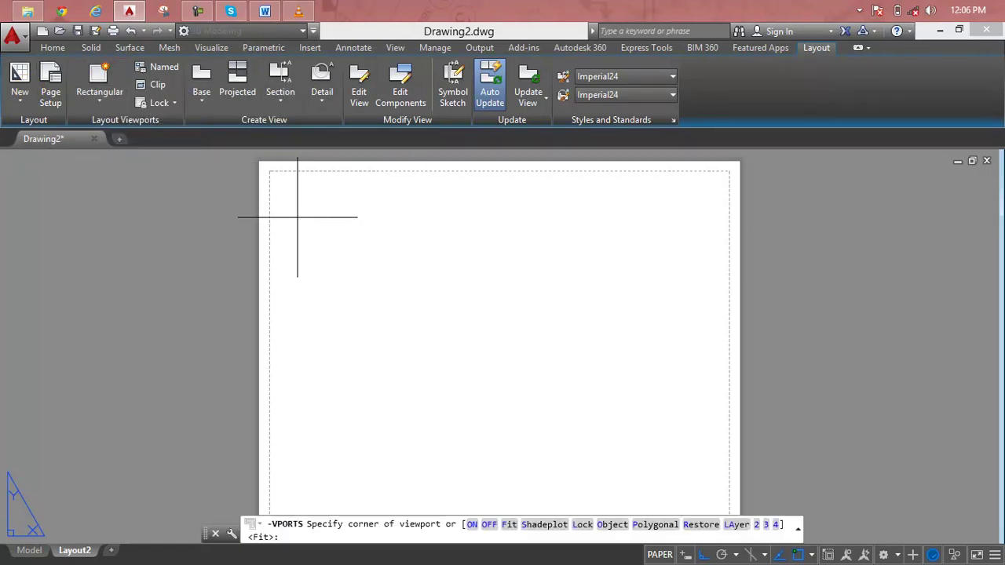
left_click(269, 173)
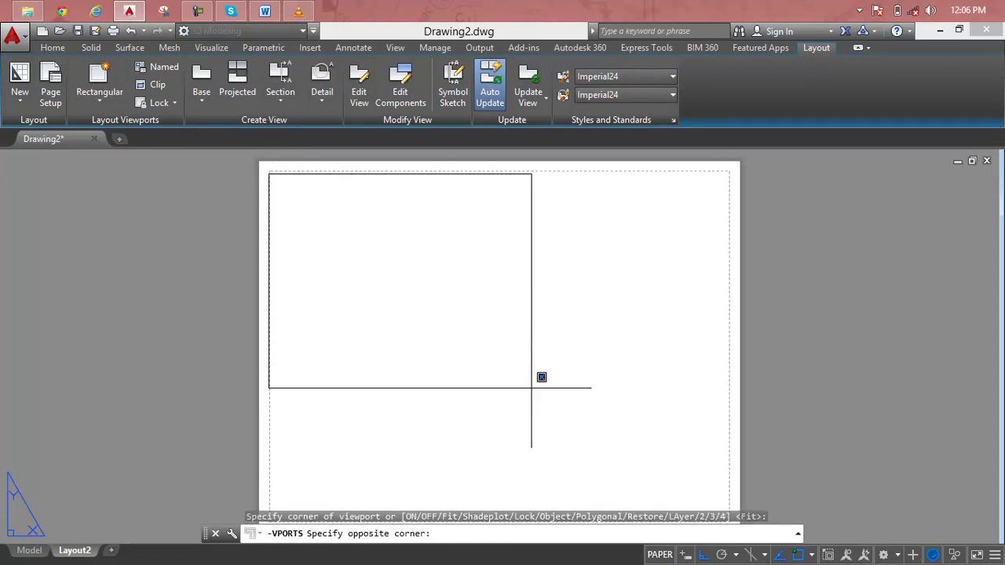
left_click(484, 398)
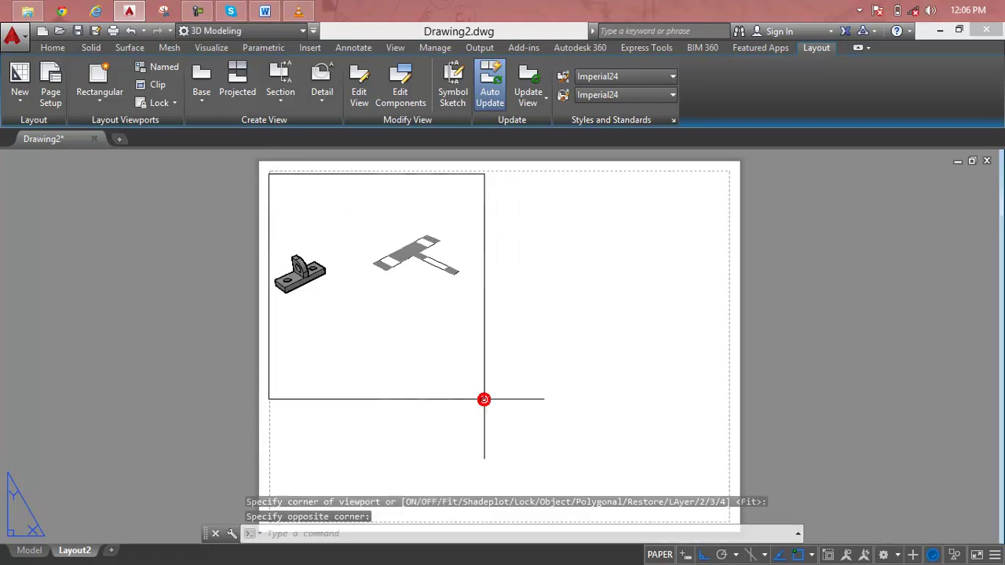
left_click(485, 174)
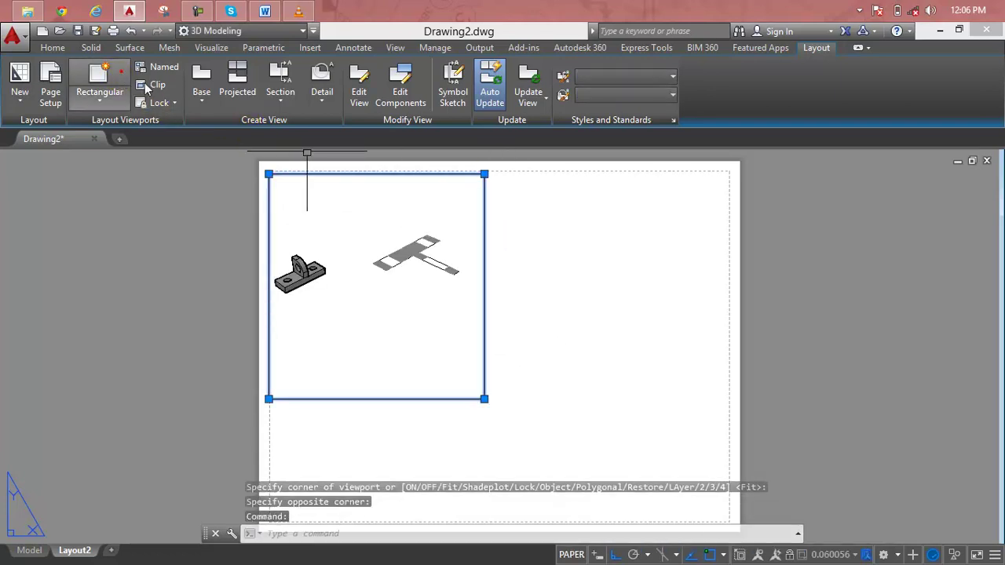
left_click(100, 79)
left_click(484, 174)
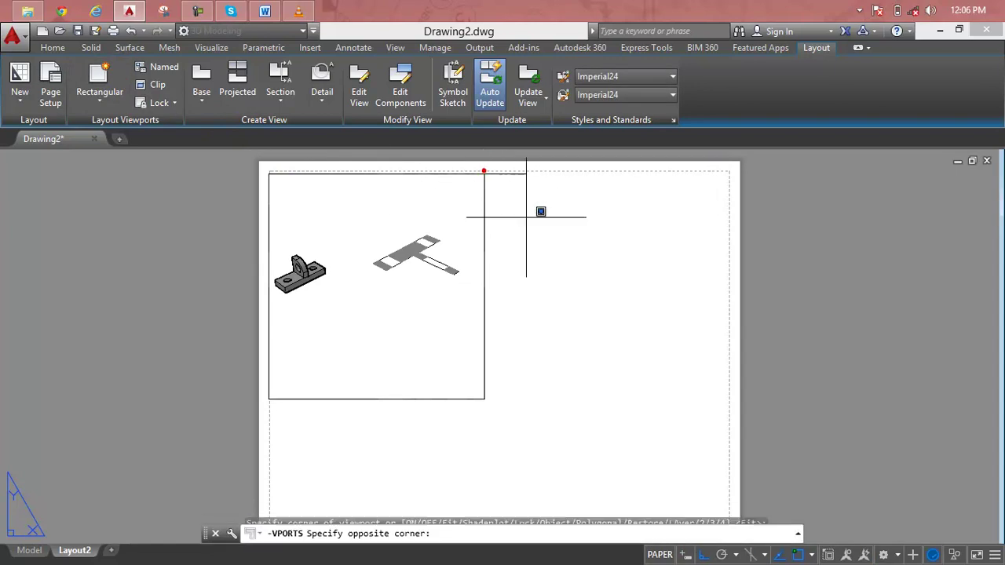
left_click(709, 400)
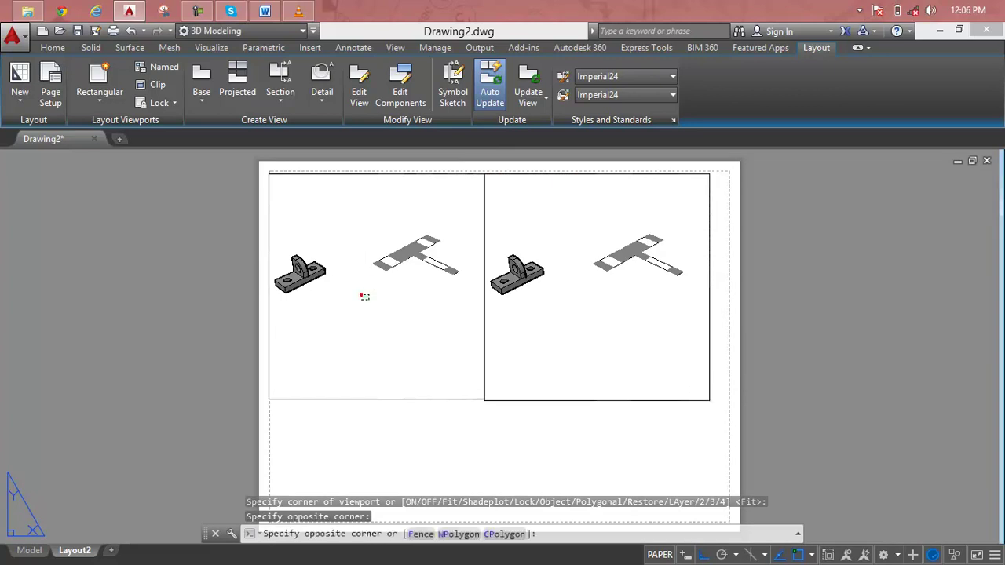
Zoom, pan and orbit the left viewport into a close-up 3D view of the bracket
double_click(362, 295)
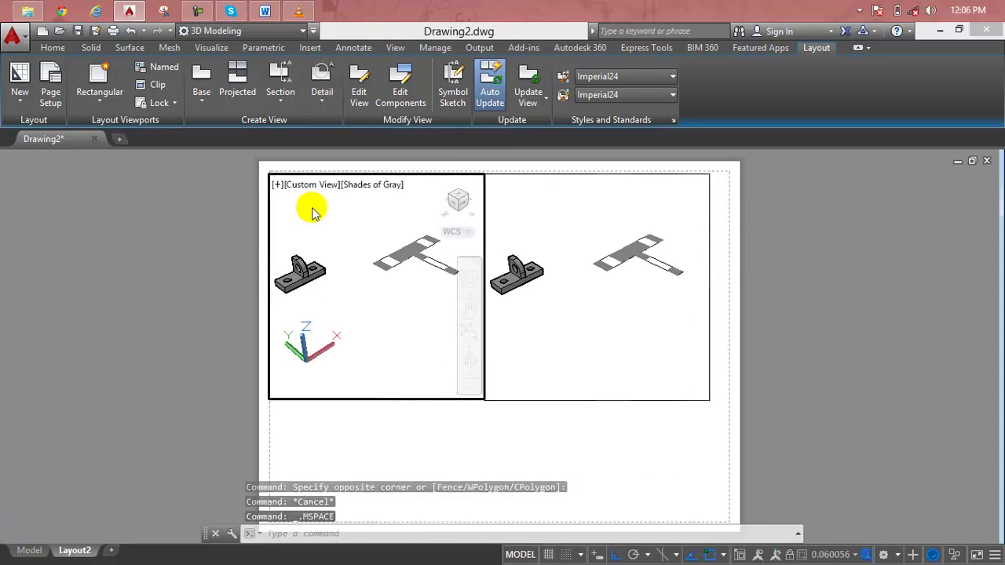
scroll(296, 267, "up", 2)
middle_click_drag(297, 267, 364, 291)
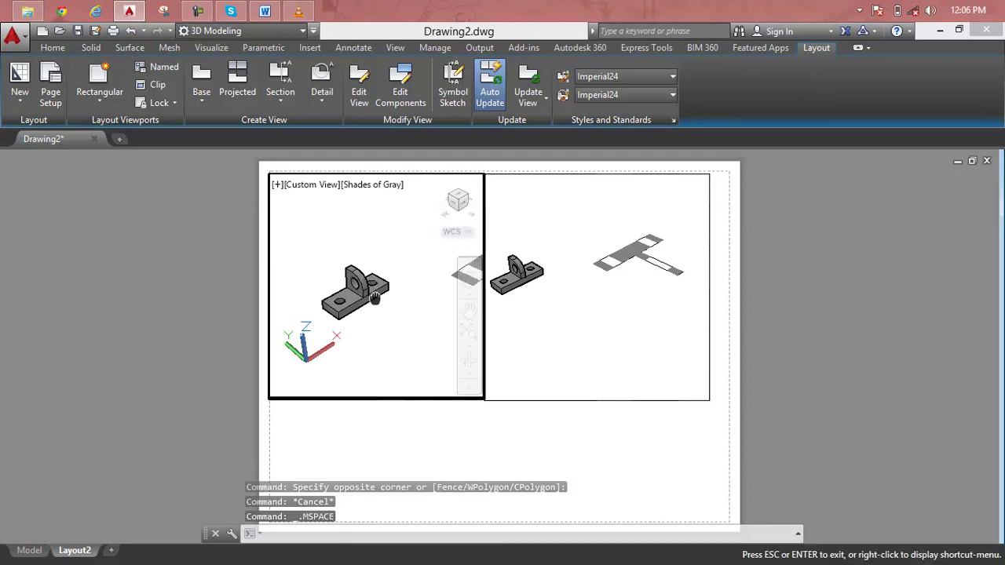
scroll(359, 336, "up", 2)
mouse_move(359, 336)
middle_mouse_down("shift")
mouse_move(384, 302)
mouse_move(377, 267)
middle_mouse_up("shift")
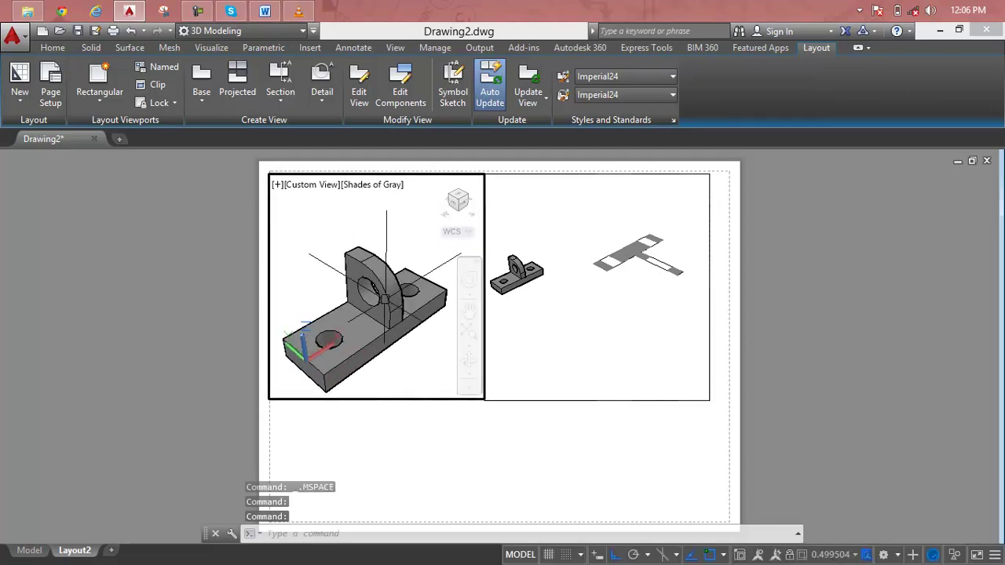
scroll(372, 255, "up", 2)
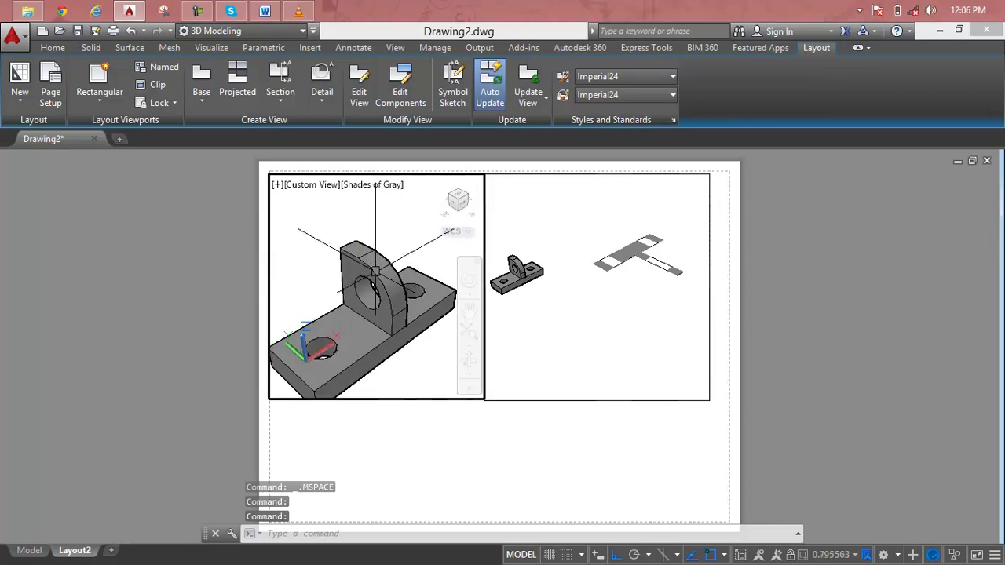
Pan the right viewport's view and bring up its preset view list
left_click(551, 259)
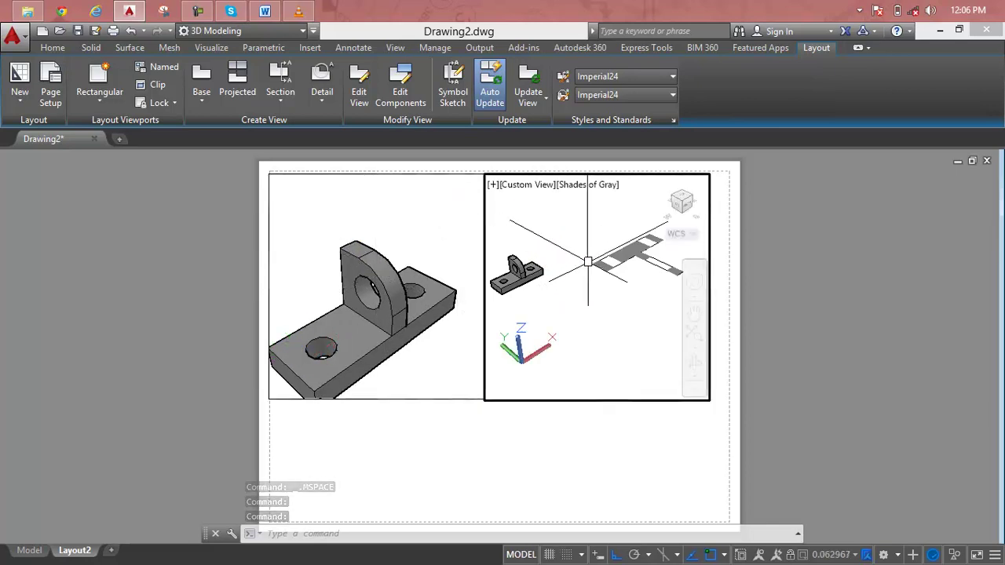
middle_click_drag(594, 274, 608, 260)
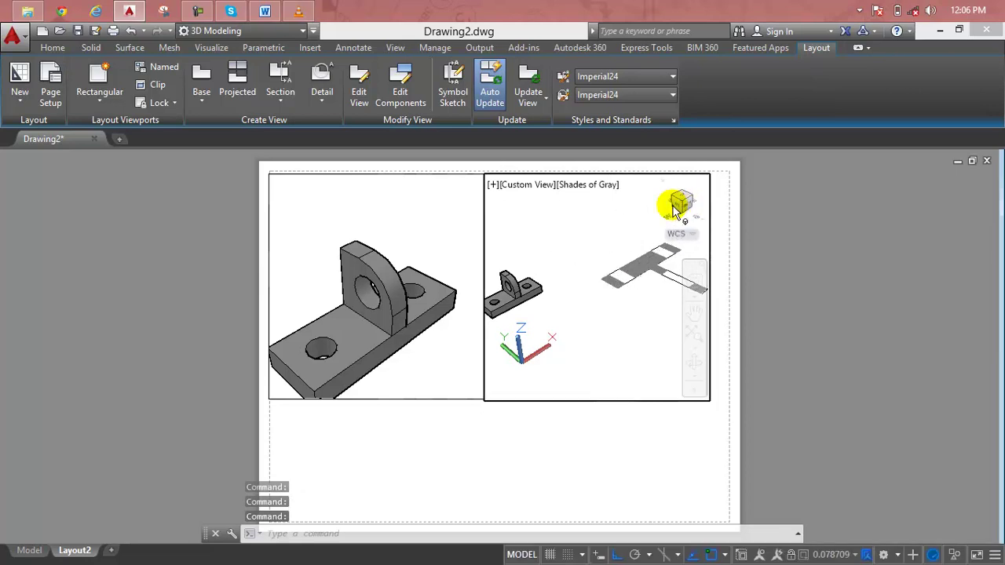
left_click(533, 188)
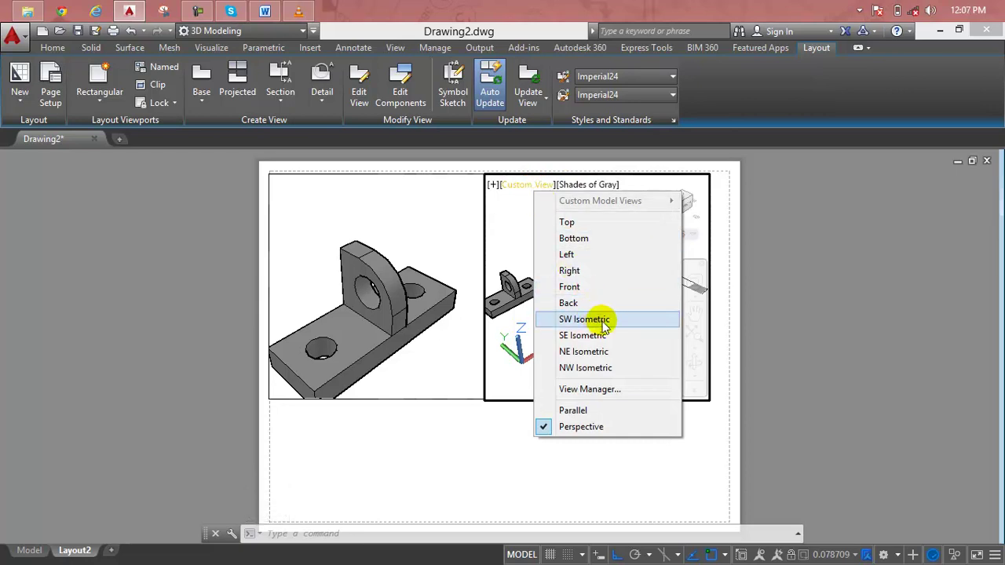
Set the right viewport to SW Isometric and the left viewport to NE Isometric
left_click(603, 327)
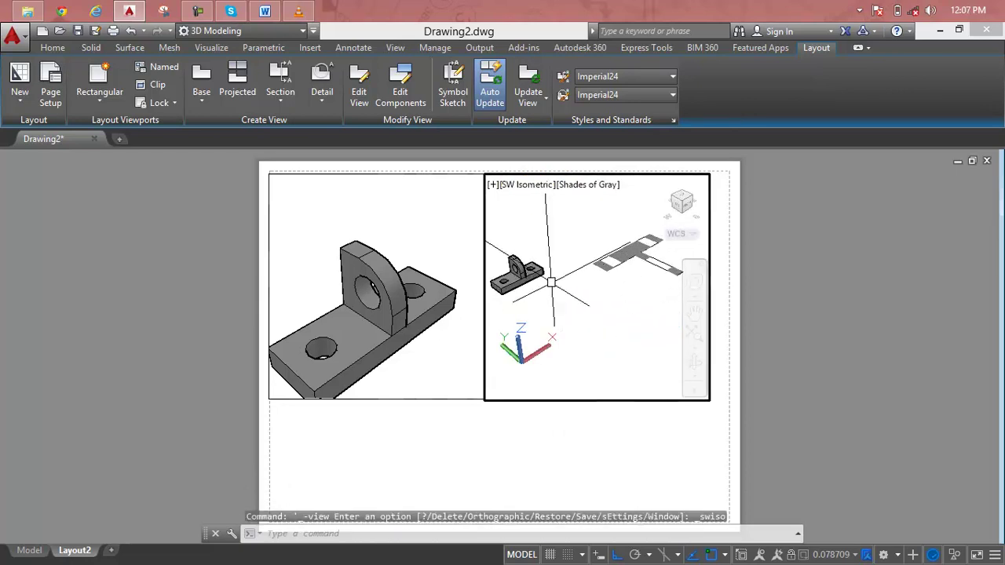
left_click(416, 311)
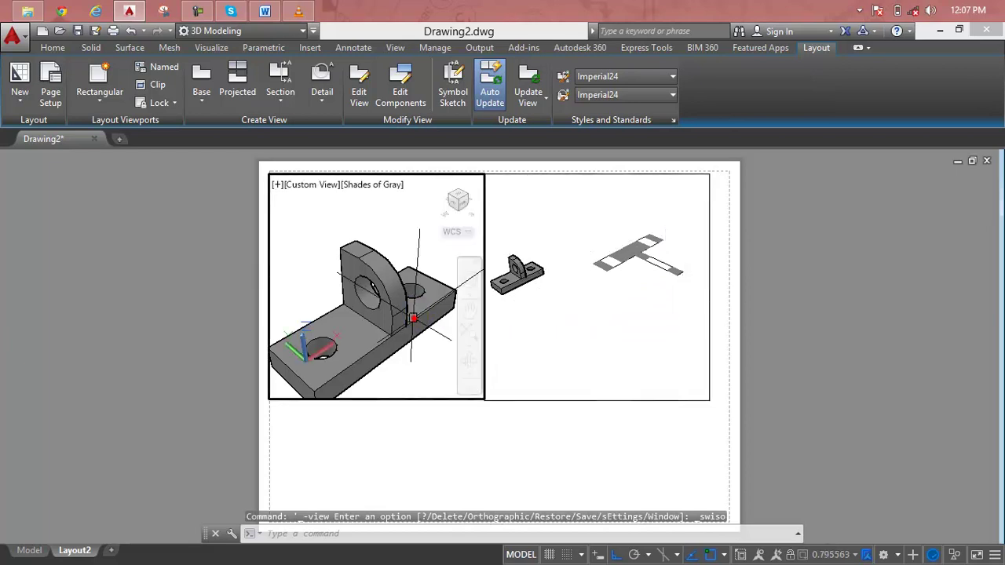
left_click(321, 187)
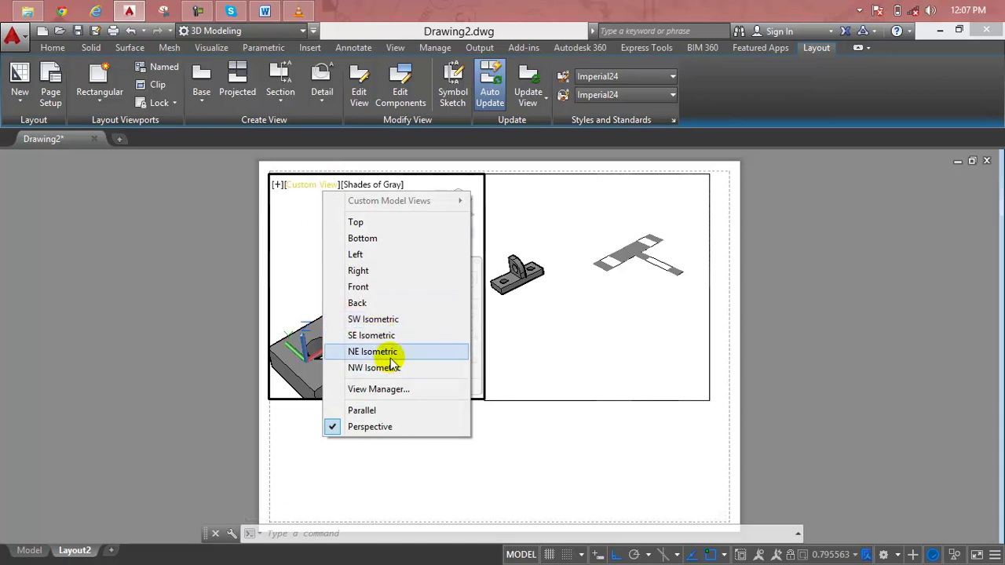
left_click(386, 352)
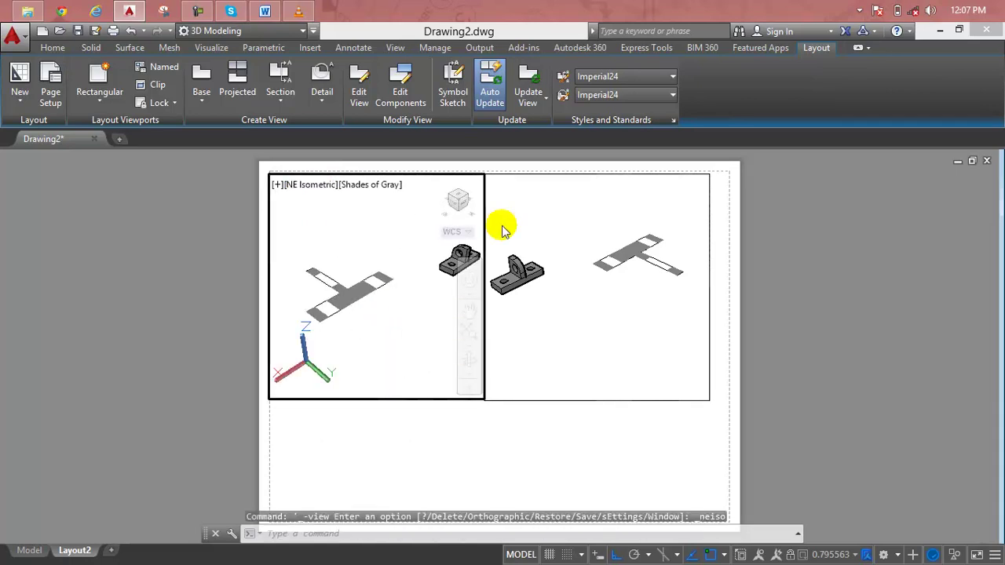
Pan and zoom the left viewport so the bracket sits centred and enlarged
left_click_drag(434, 265, 436, 268)
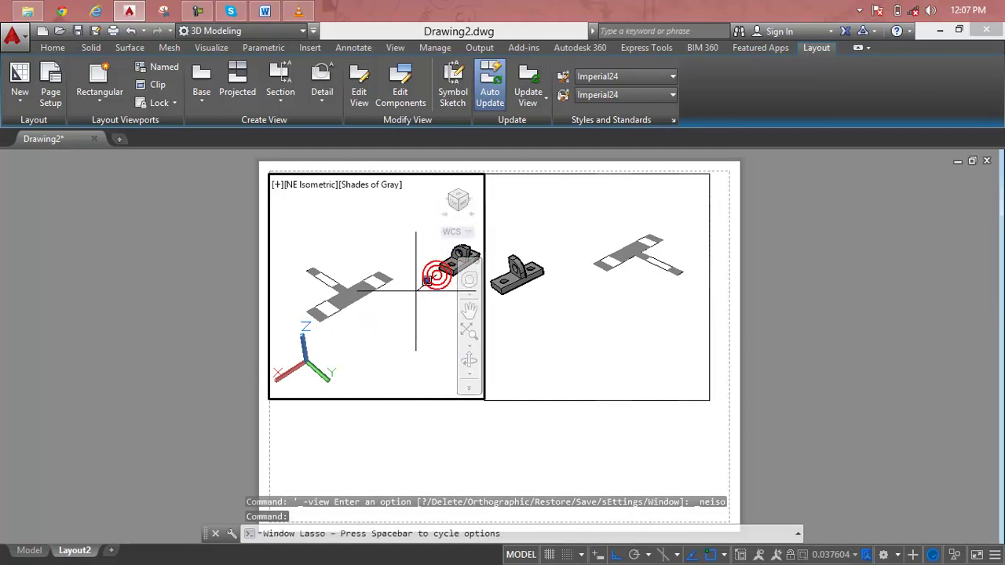
middle_click_drag(437, 266, 400, 310)
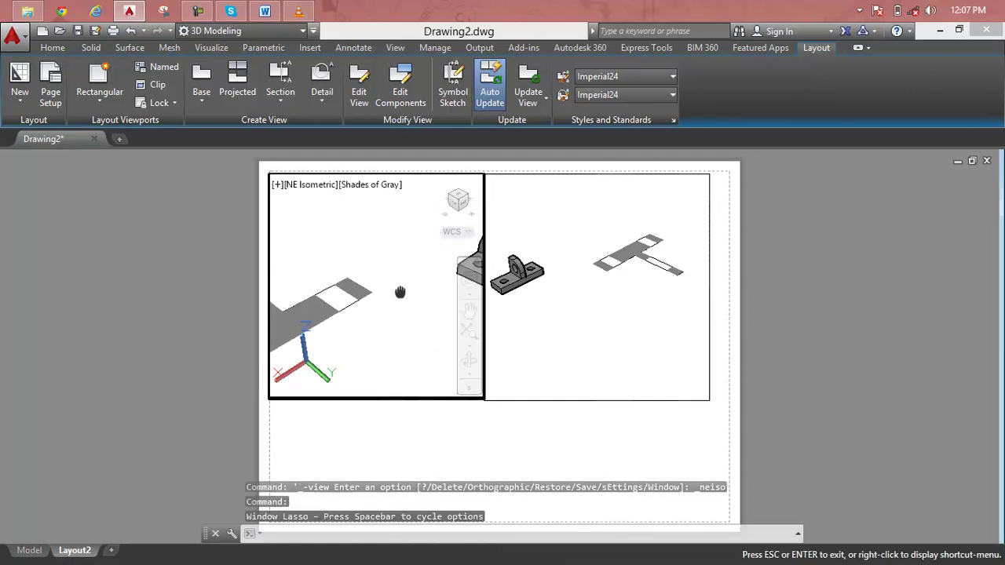
scroll(460, 284, "up", 2)
scroll(460, 284, "up", 2)
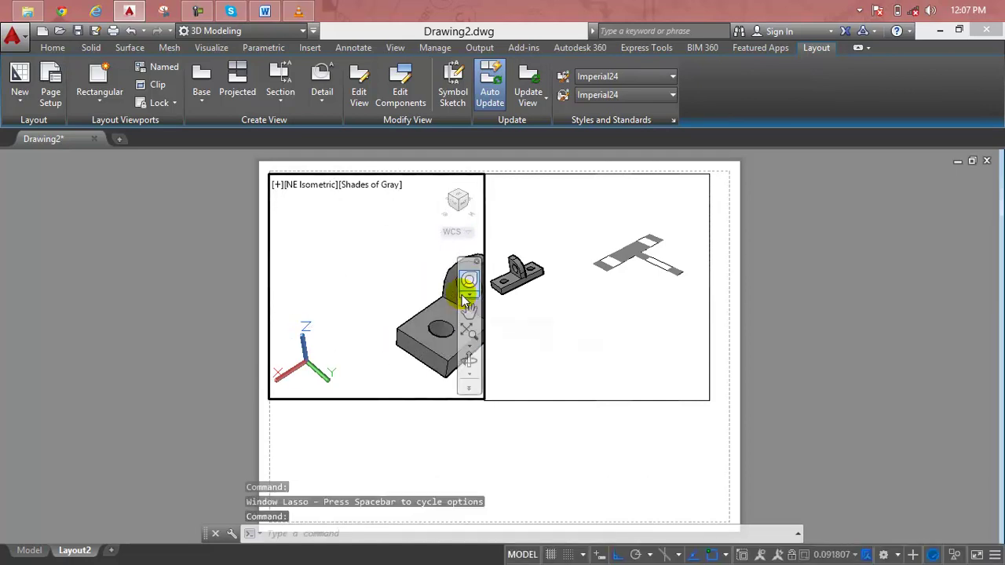
middle_click_drag(409, 312, 357, 298)
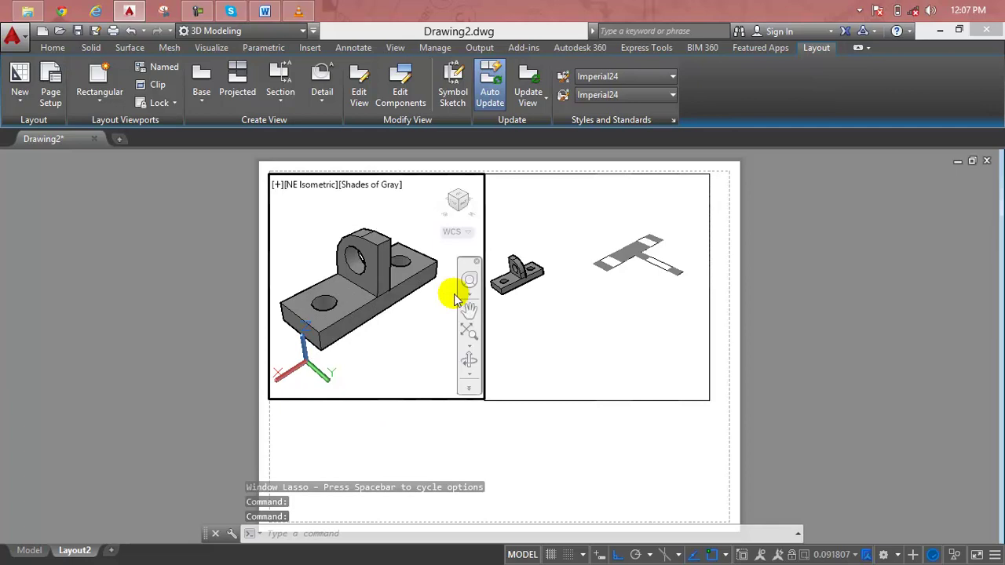
scroll(389, 273, "up", 2)
scroll(389, 273, "down", 3)
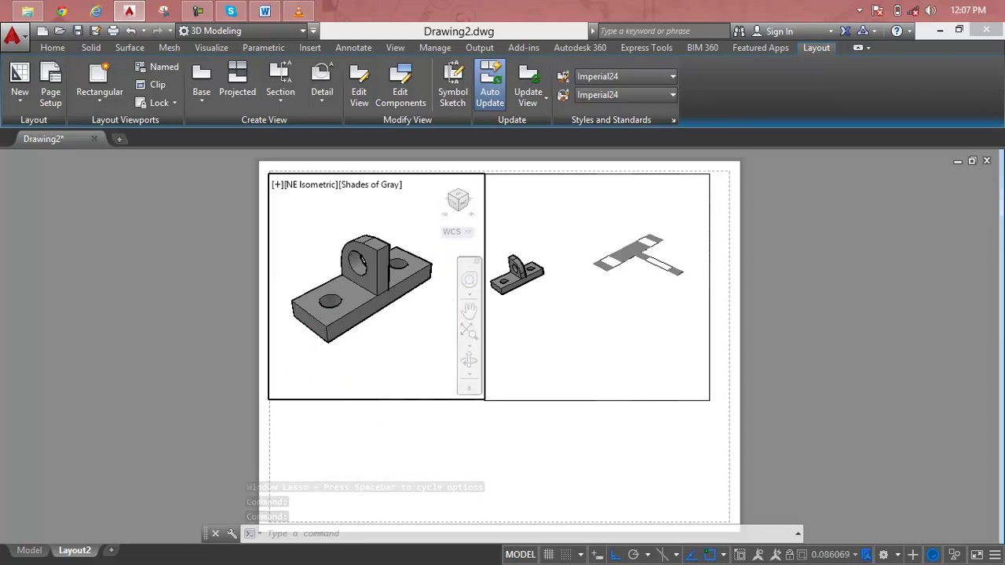
scroll(389, 273, "up", 2)
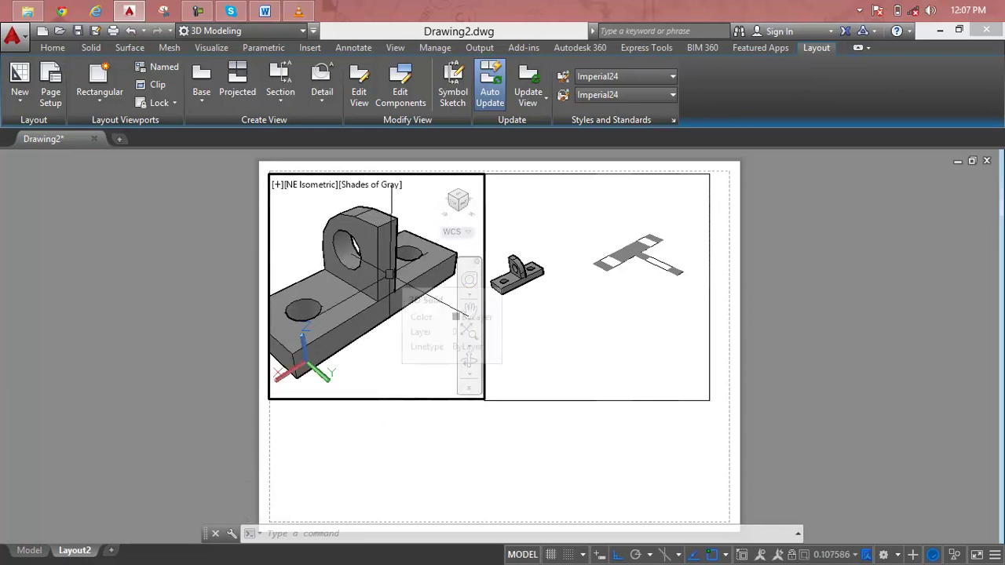
Zoom and pan the right viewport so the T-shaped section fills it alone
left_click(538, 286)
scroll(572, 269, "up", 2)
middle_click_drag(633, 256, 577, 323)
scroll(577, 324, "up", 2)
scroll(577, 324, "up", 1)
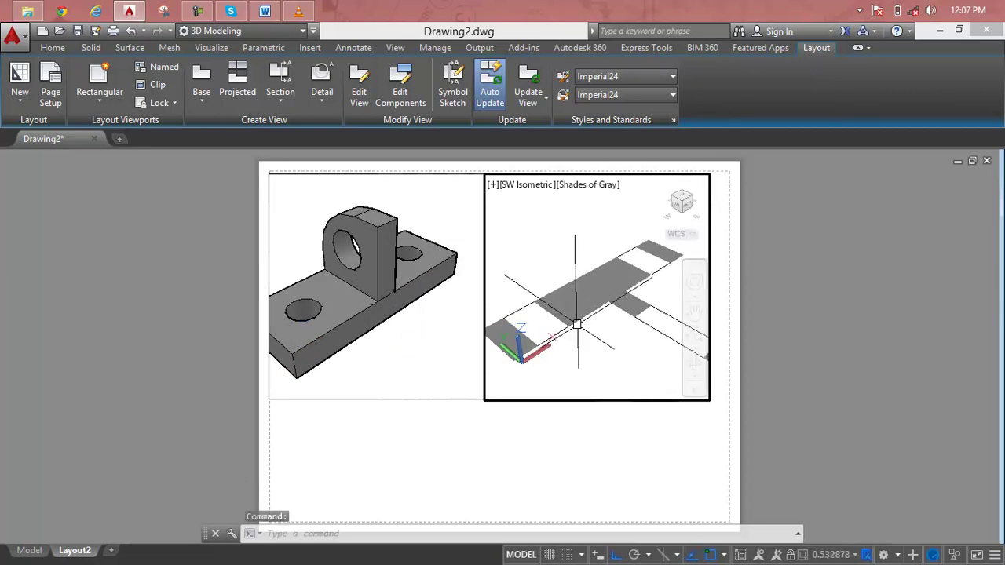
middle_click_drag(577, 324, 649, 351)
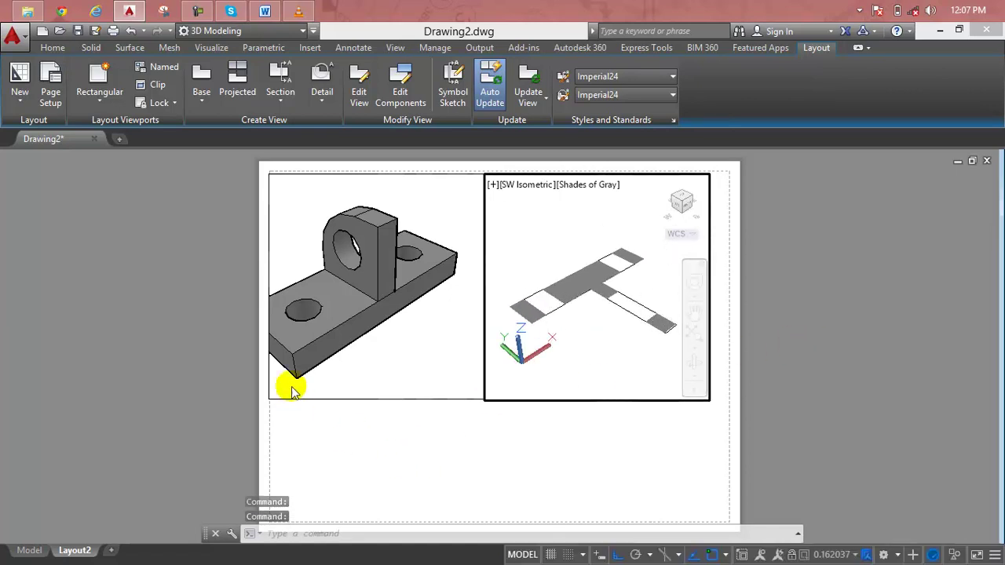
Draw a wide rectangular viewport below the left viewport, spanning to the sheet's bottom-right corner
left_click(99, 76)
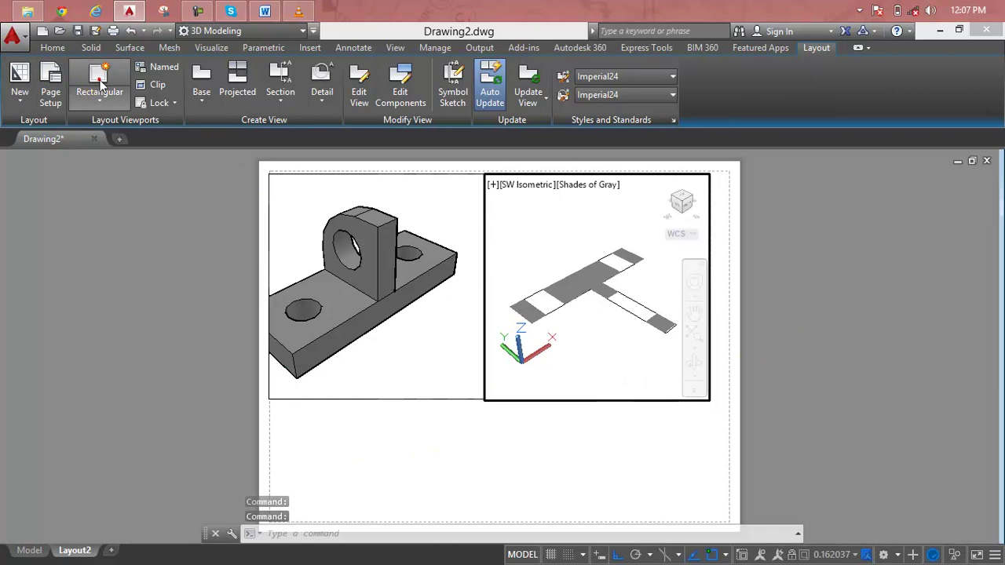
left_click(269, 399)
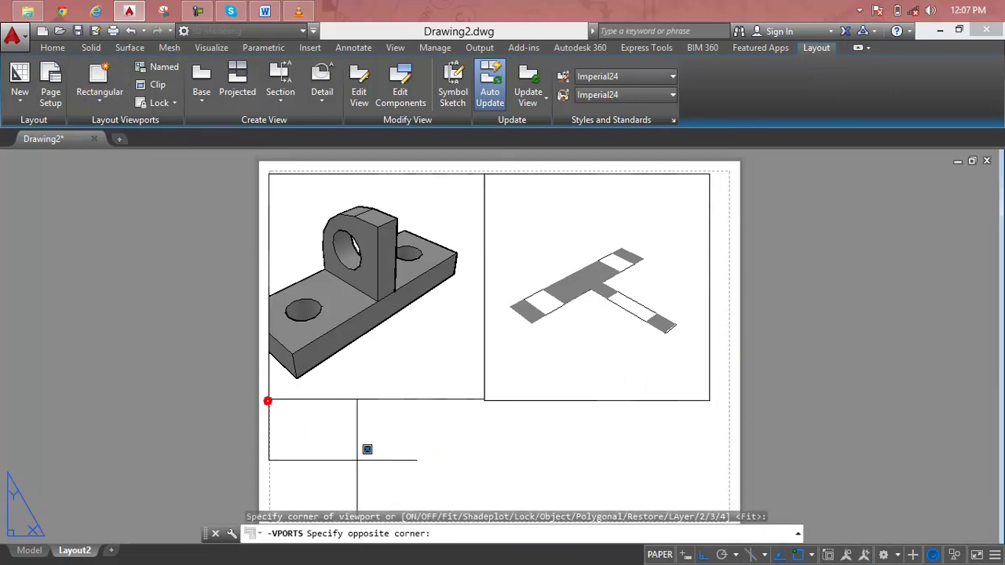
left_click(727, 506)
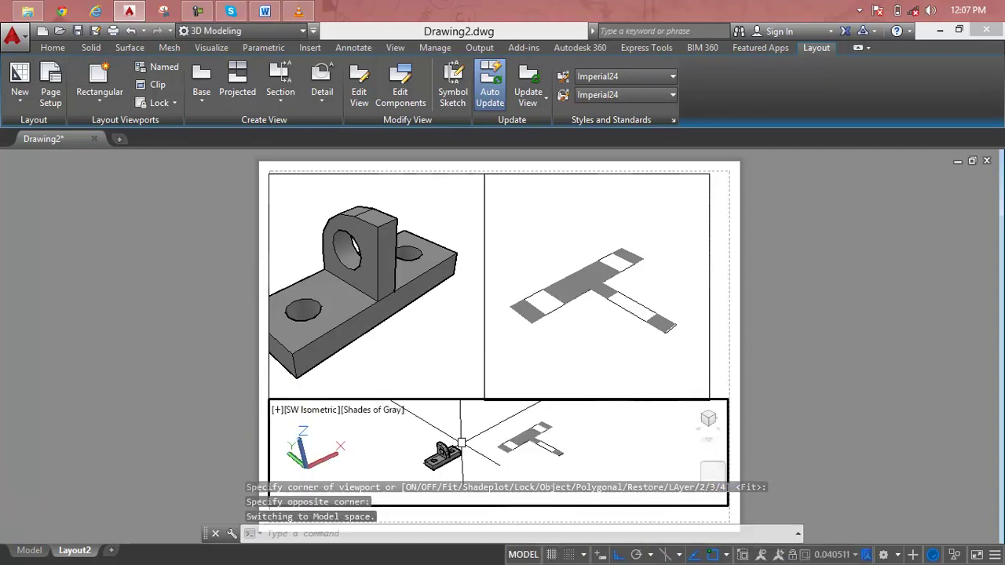
scroll(518, 445, "up", 1)
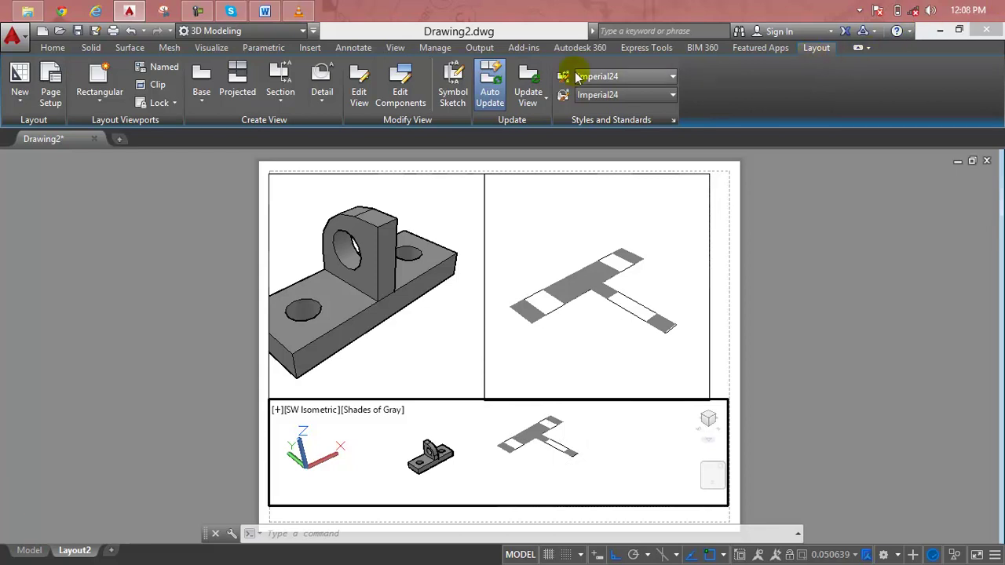
Attempt an Autodesk 360 sign-in from the View tab and close the Service Unavailable message
left_click(394, 51)
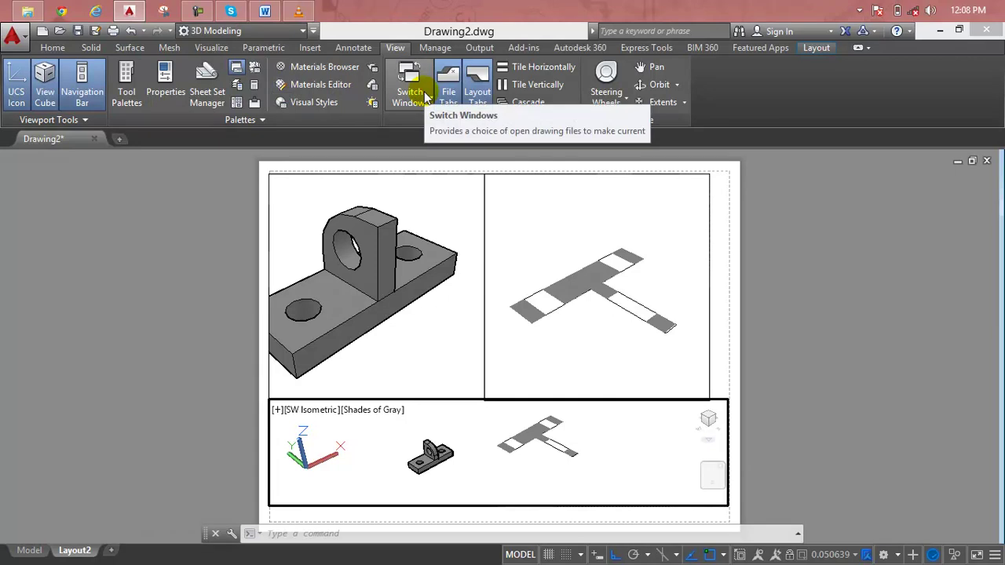
left_click(816, 31)
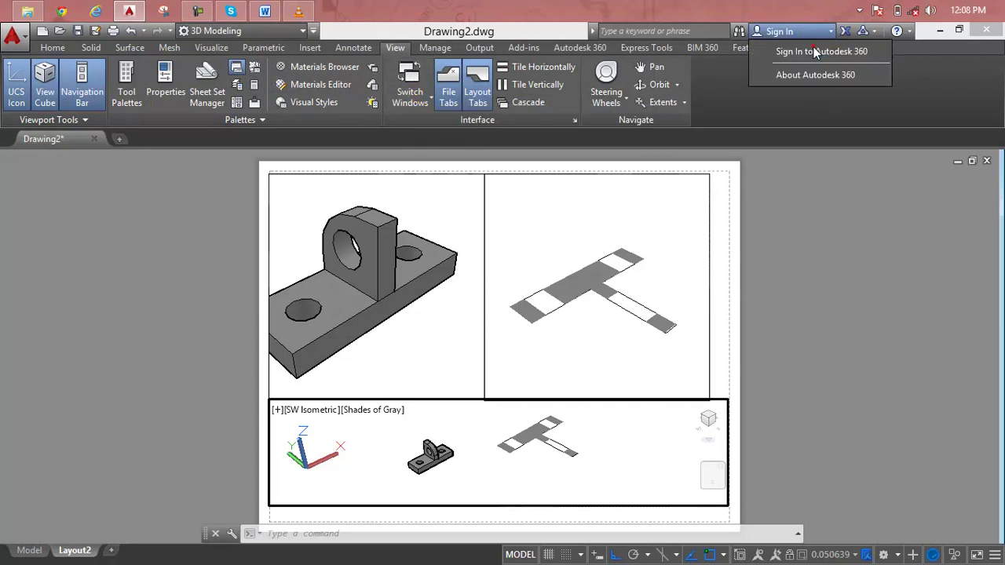
left_click(821, 87)
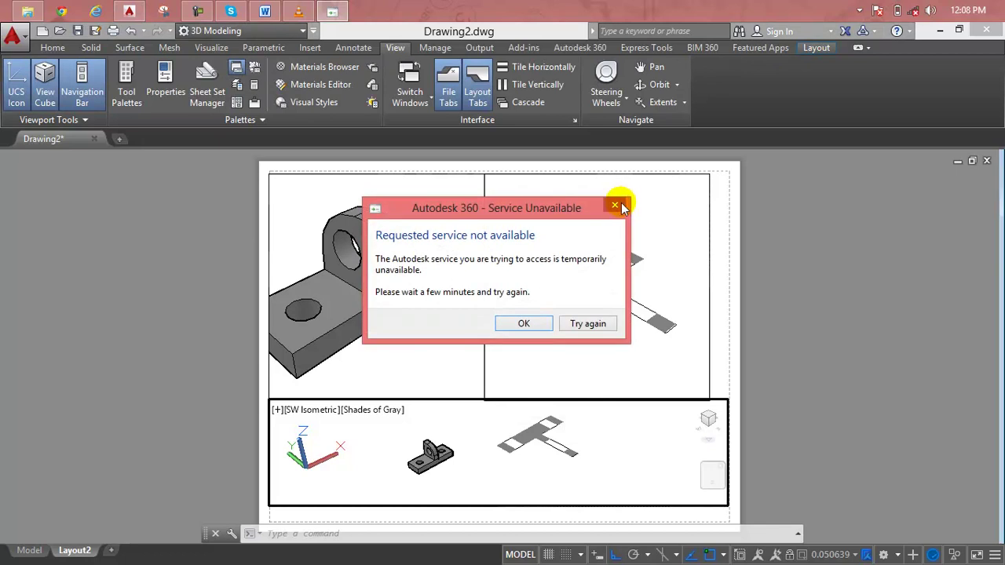
left_click(615, 206)
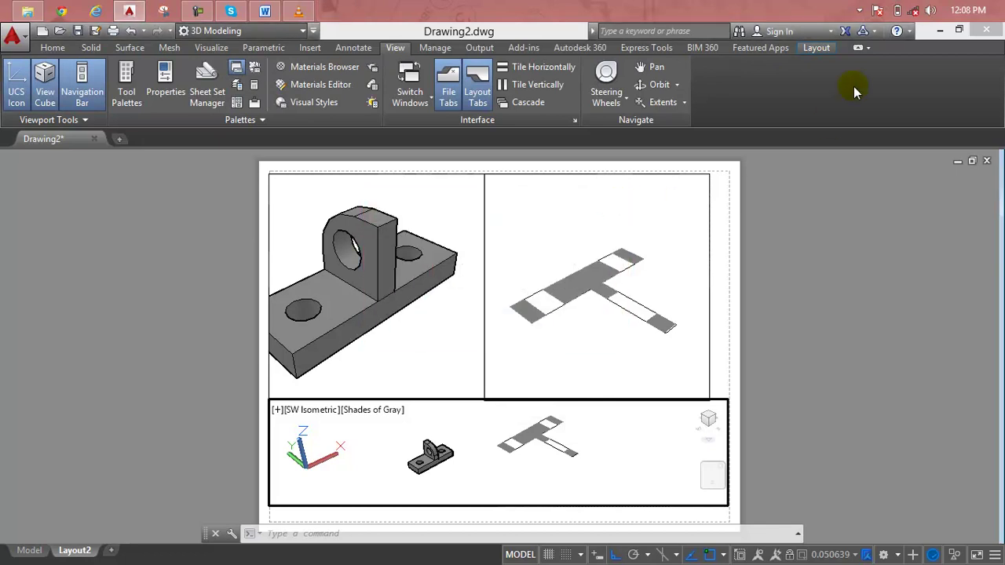